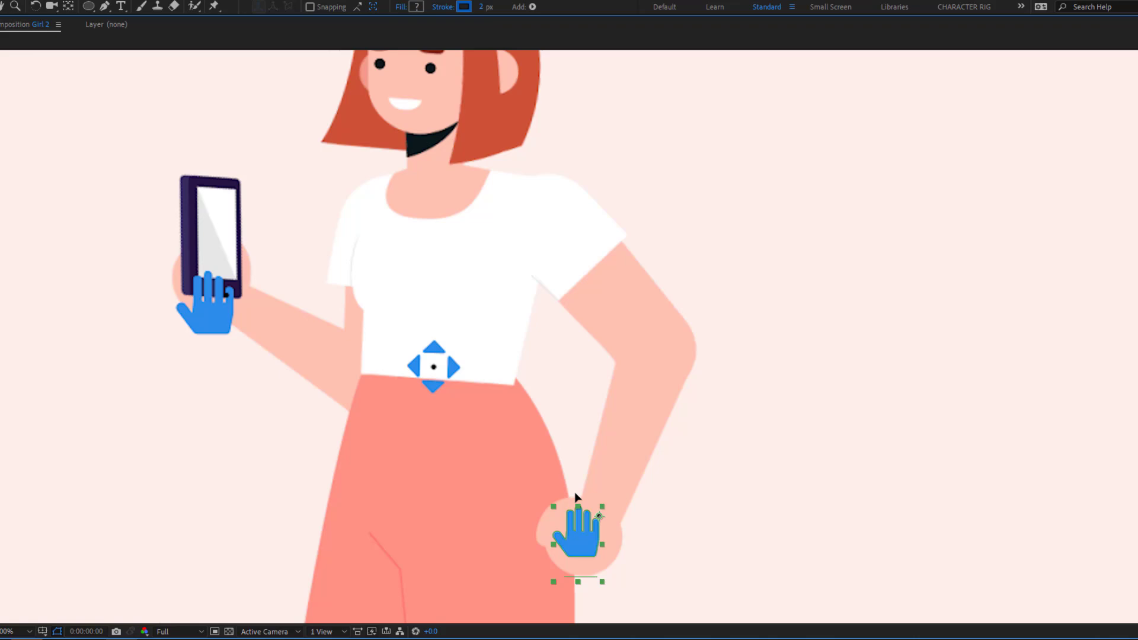
Test the finished girl rig by moving both hand controllers and rotating the body controller at the waist.
left_click_drag(575, 492, 501, 511)
left_click_drag(195, 303, 140, 279)
mouse_move(483, 423)
left_mouse_down()
mouse_move(470, 431)
mouse_move(472, 419)
mouse_move(475, 442)
left_mouse_up()
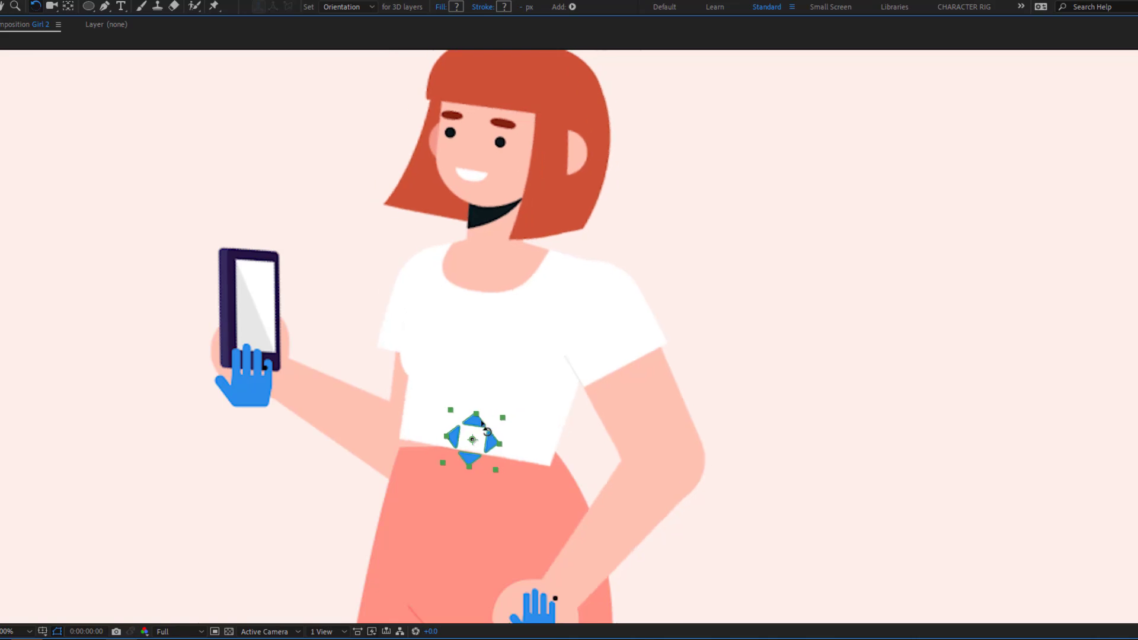
key("v")
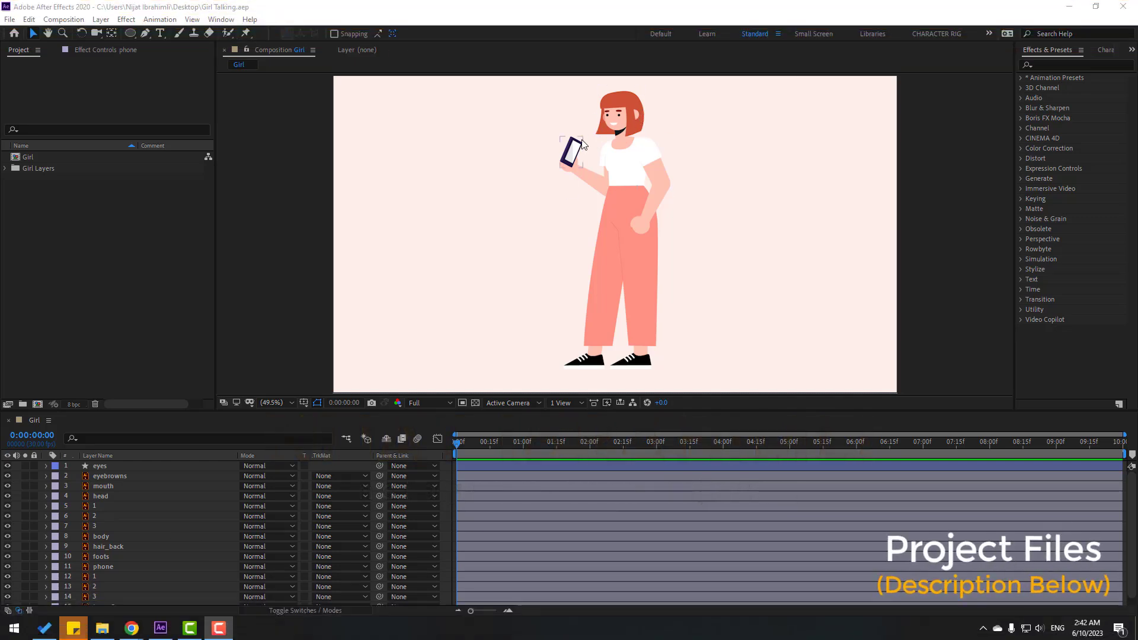
Parent the eyes, eyebrowns and mouth layers to the head layer.
left_click(101, 468)
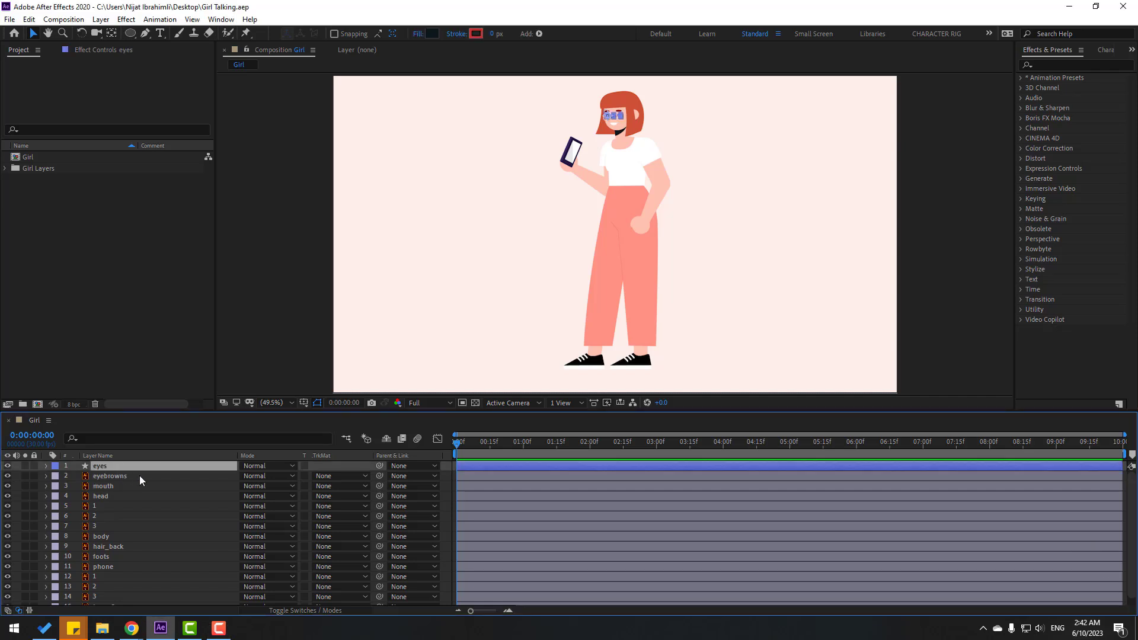
left_click(119, 475, "shift")
left_click(104, 486, "shift")
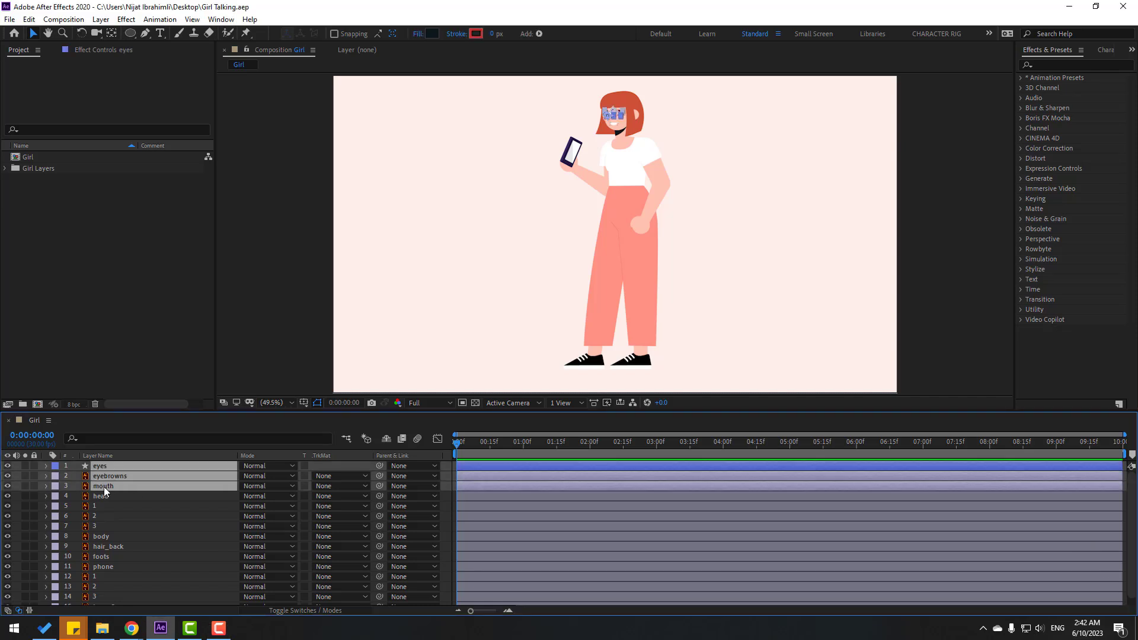
left_click_drag(380, 469, 94, 499)
Isolate the head layer to test its rotation around the current anchor point, undo the rotation and show all layers again.
left_click(94, 498)
left_click(25, 497)
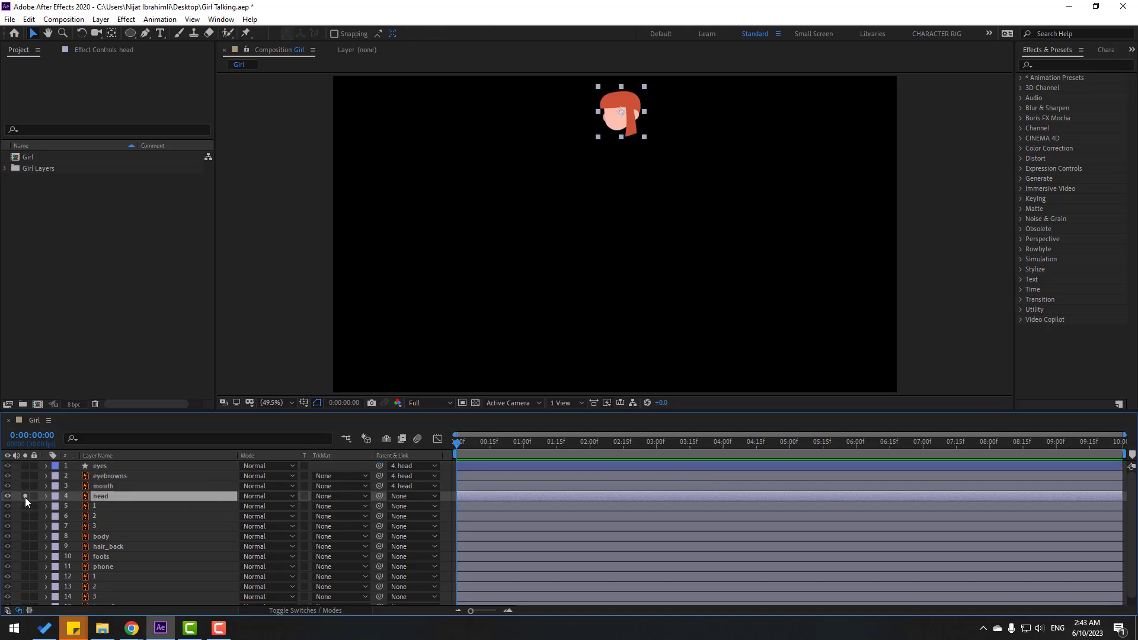
key("r")
left_click_drag(257, 507, 269, 507)
key("ctrl+z")
scroll(648, 149, "up", 1)
scroll(647, 148, "up", 4)
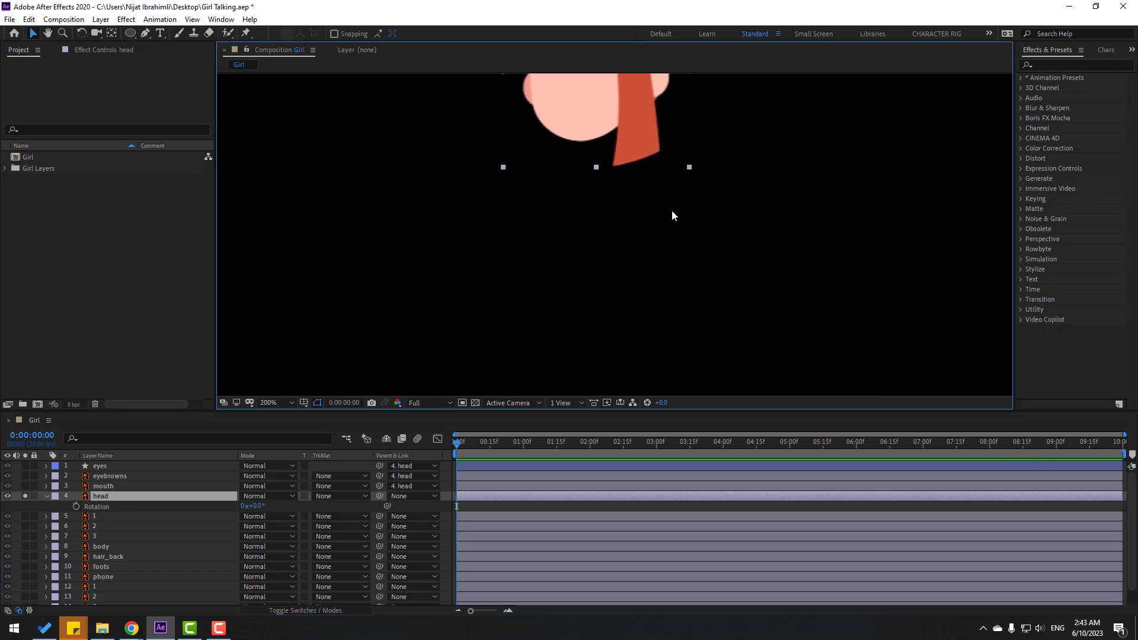
left_click(25, 498)
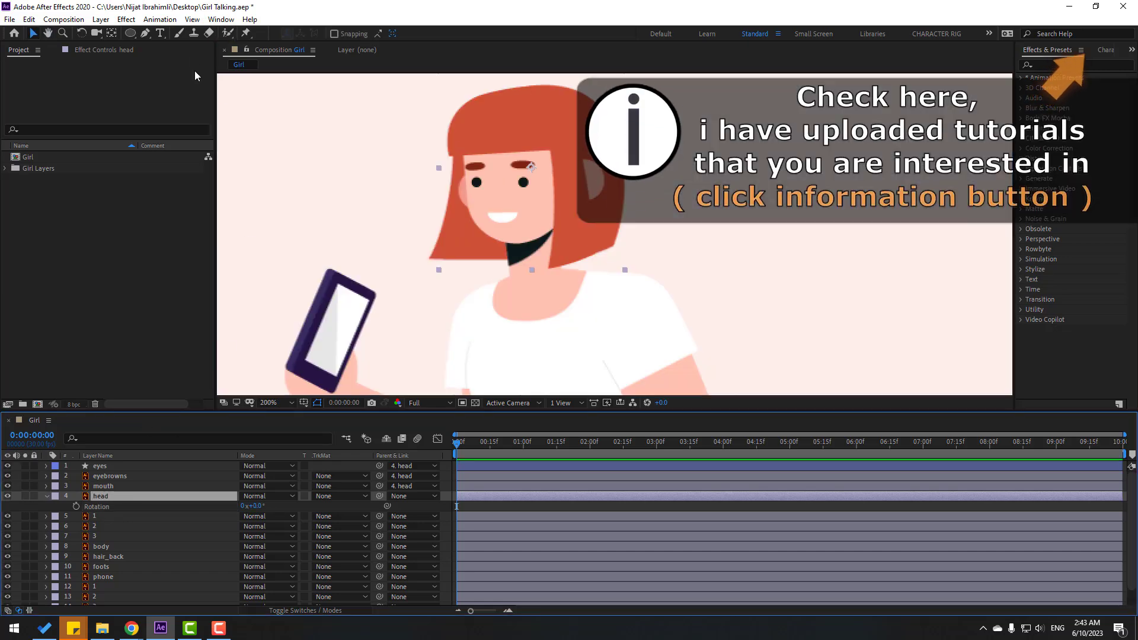
Move the head layer's anchor point down to the neck just below the chin, then test its rotation and undo the test.
key("y")
left_click_drag(531, 167, 547, 225)
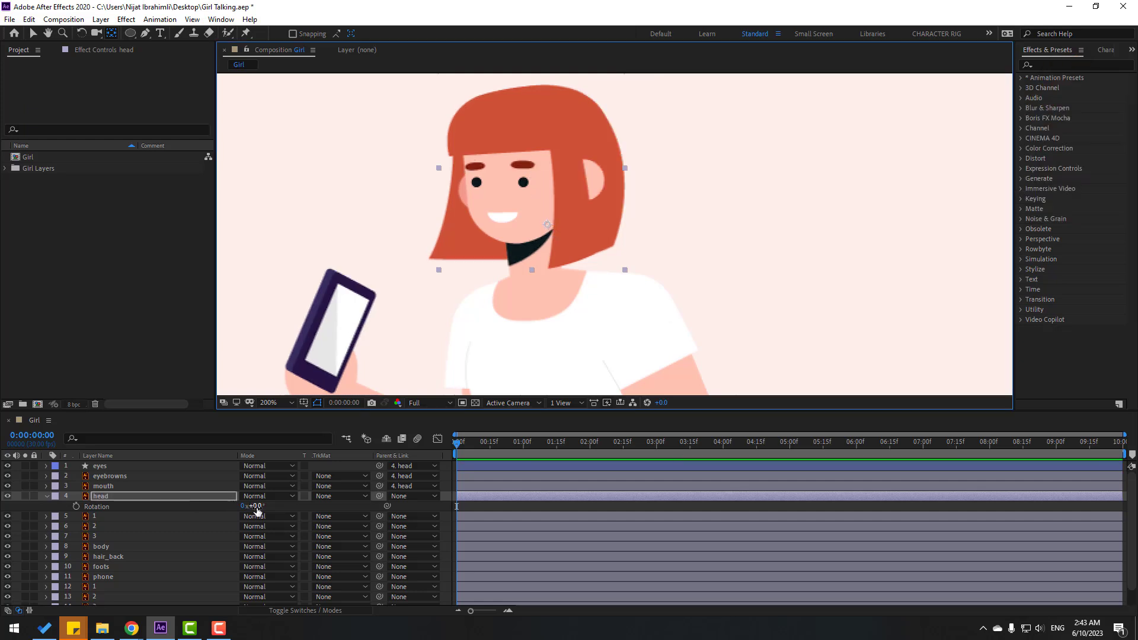
left_click_drag(255, 507, 257, 507)
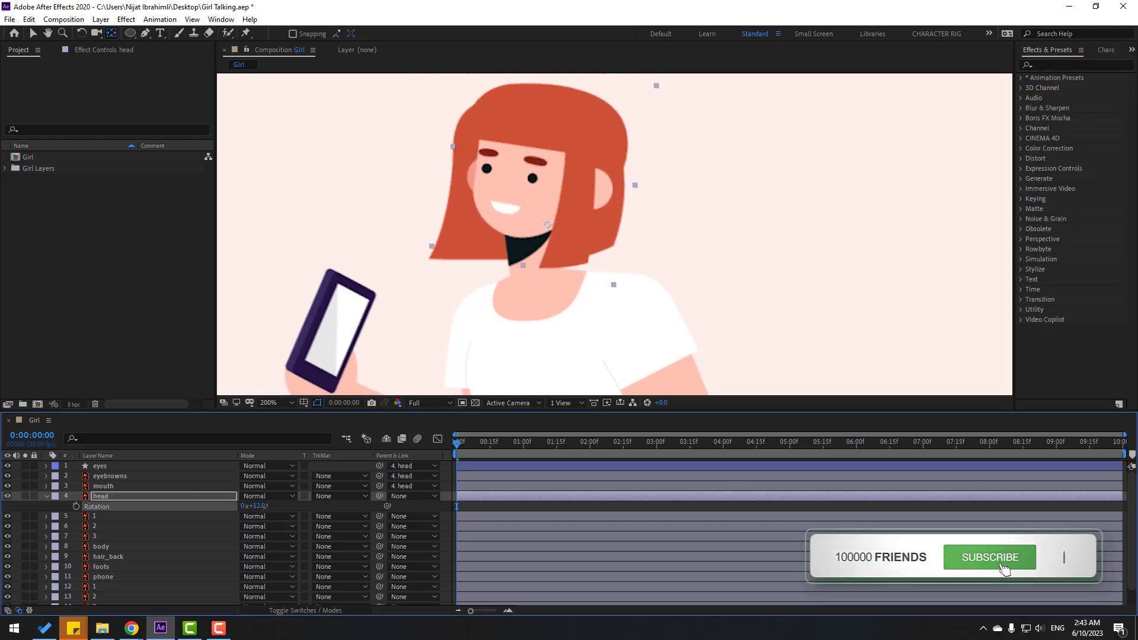
key("ctrl+z")
left_click(32, 33)
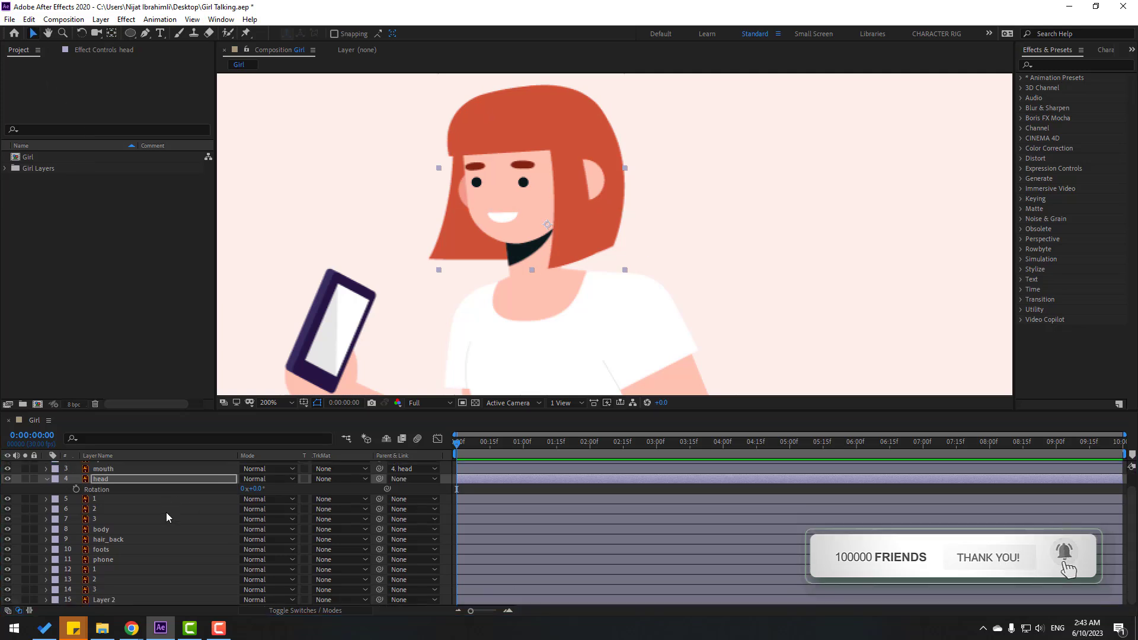
Parent the hair_back layer to the head layer, then check it with a test head rotation and undo the test.
left_click(119, 557)
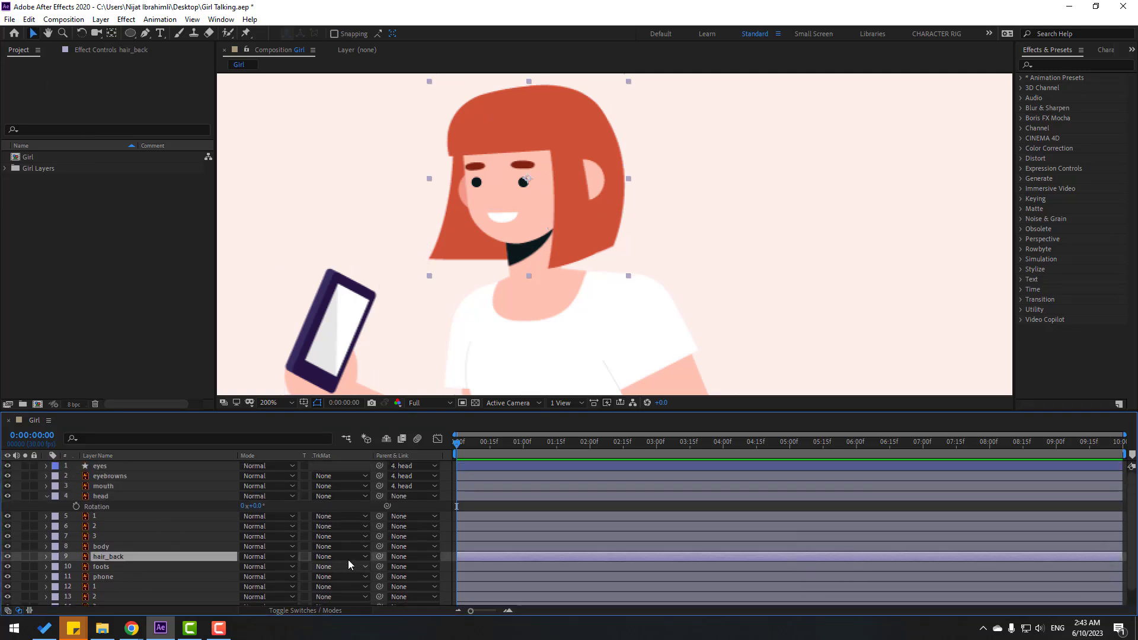
left_click_drag(379, 557, 108, 499)
left_click_drag(255, 506, 255, 510)
key("ctrl+z")
left_click(299, 611)
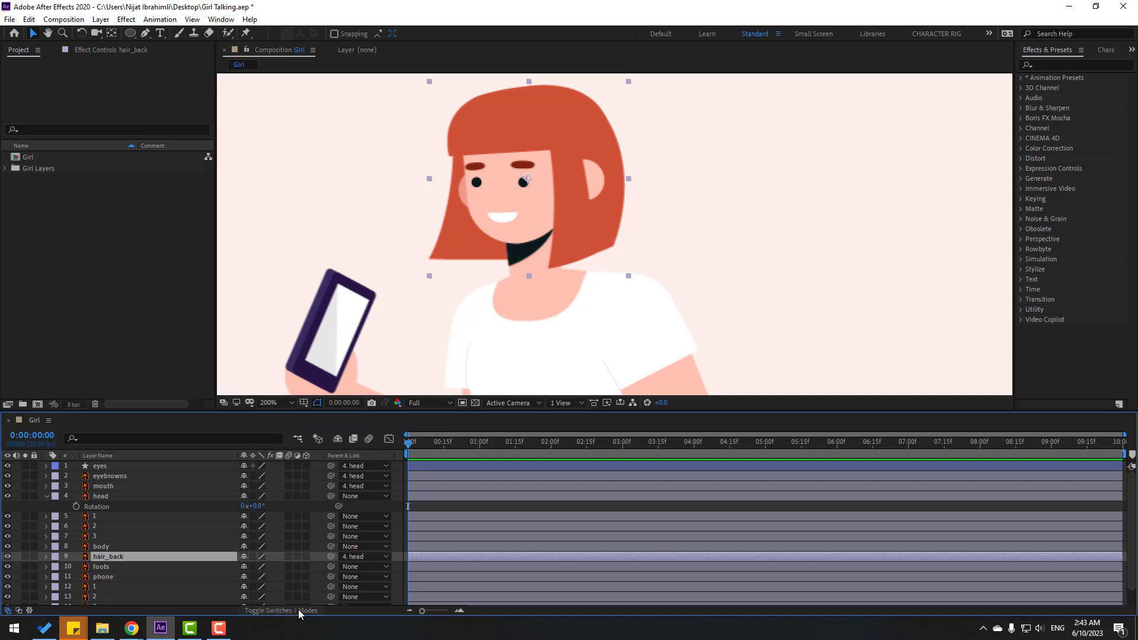
Collapse the head layer's properties and parent the head layer to the body layer.
left_click(46, 496)
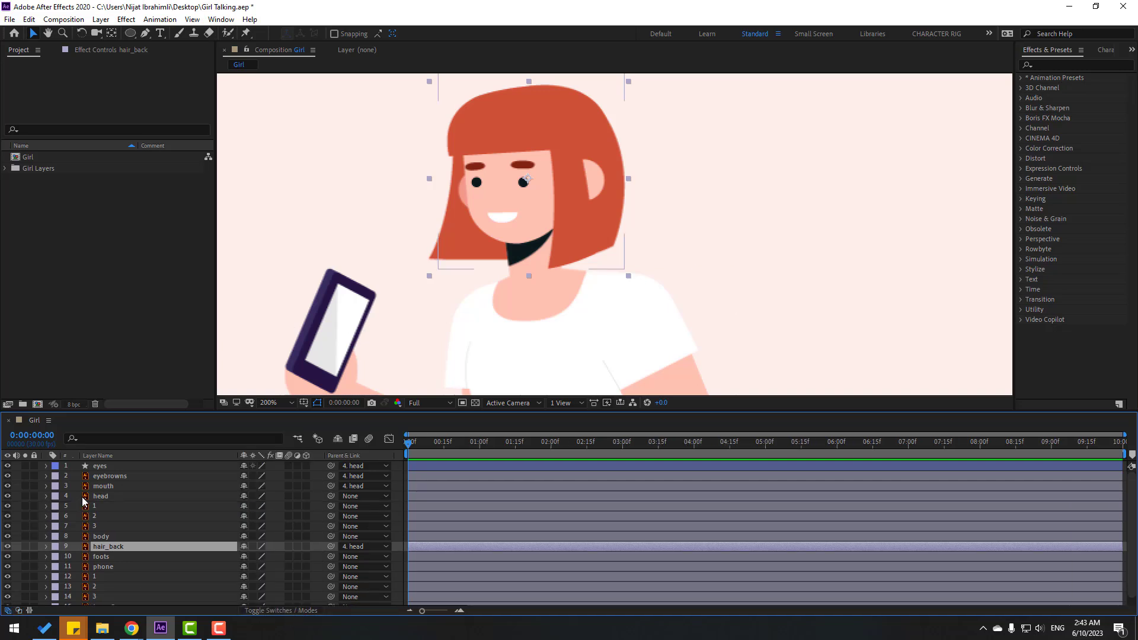
left_click(82, 497)
left_click_drag(331, 496, 108, 536)
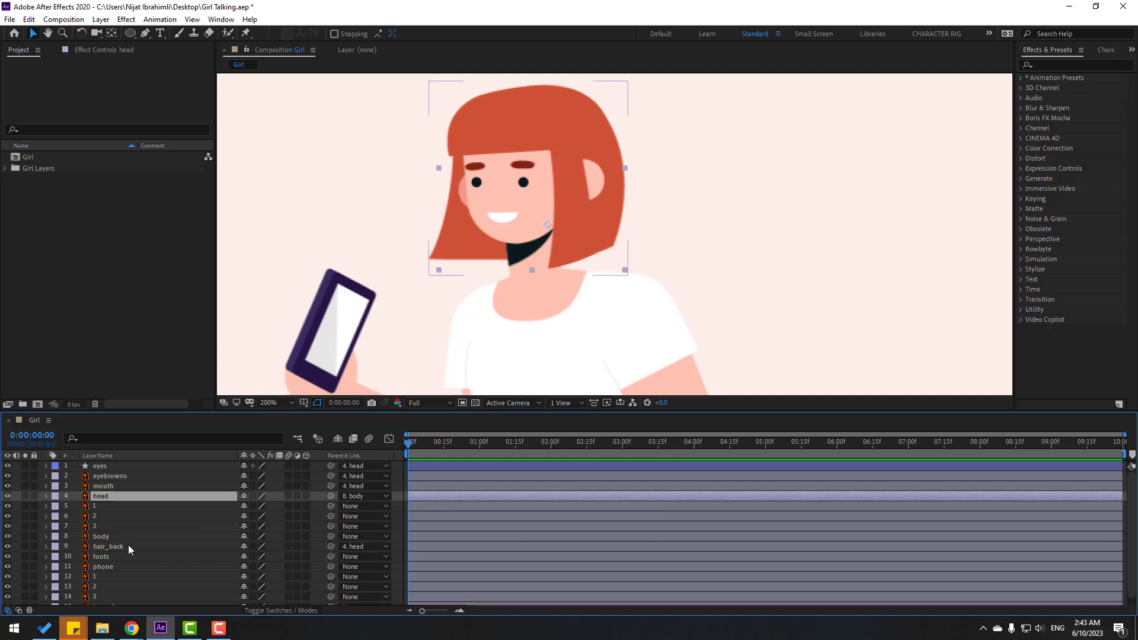
Solo layers 1, 2 and 3 above the body layer, which make up the arm resting on the hip.
left_click_drag(528, 286, 486, 138)
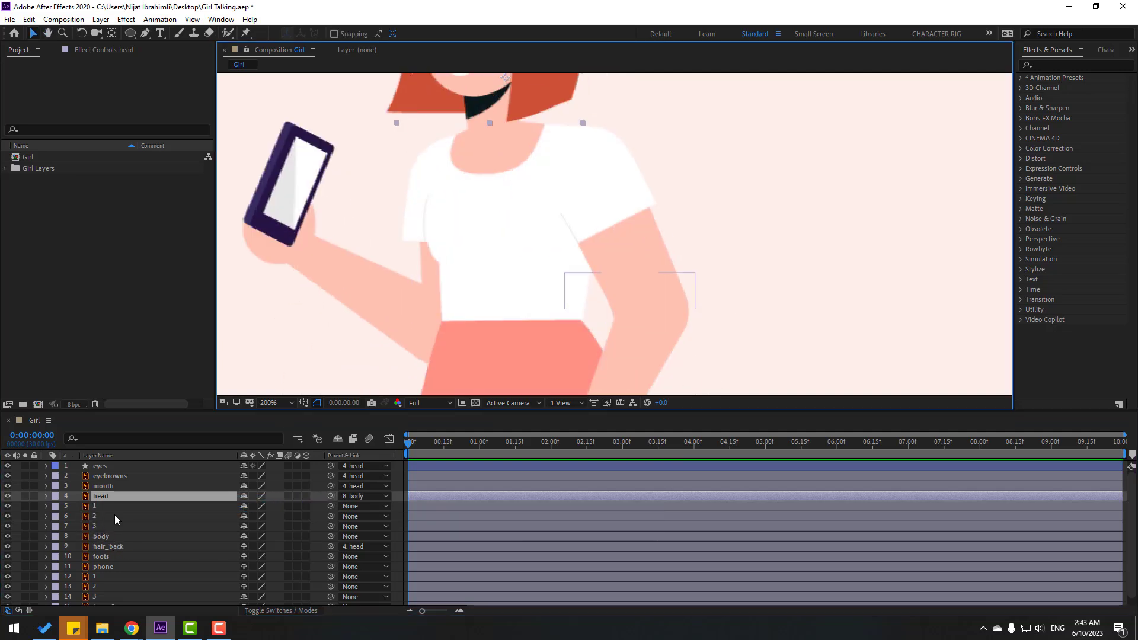
left_click(96, 505)
scroll(554, 237, "down", 3)
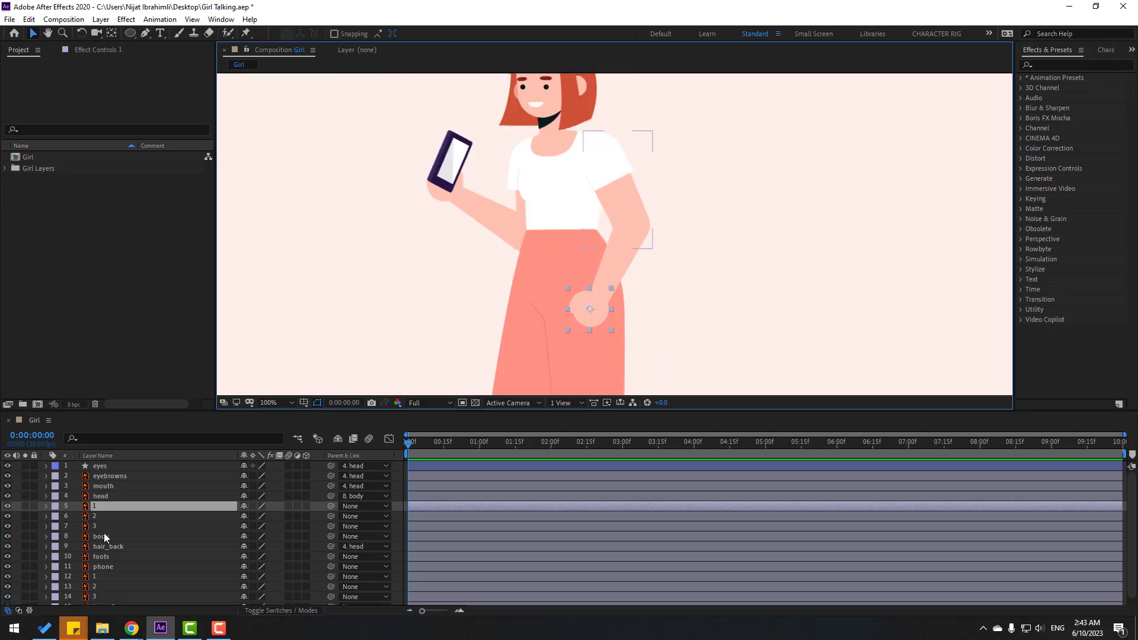
left_click(95, 516, "shift")
left_click(105, 525, "shift")
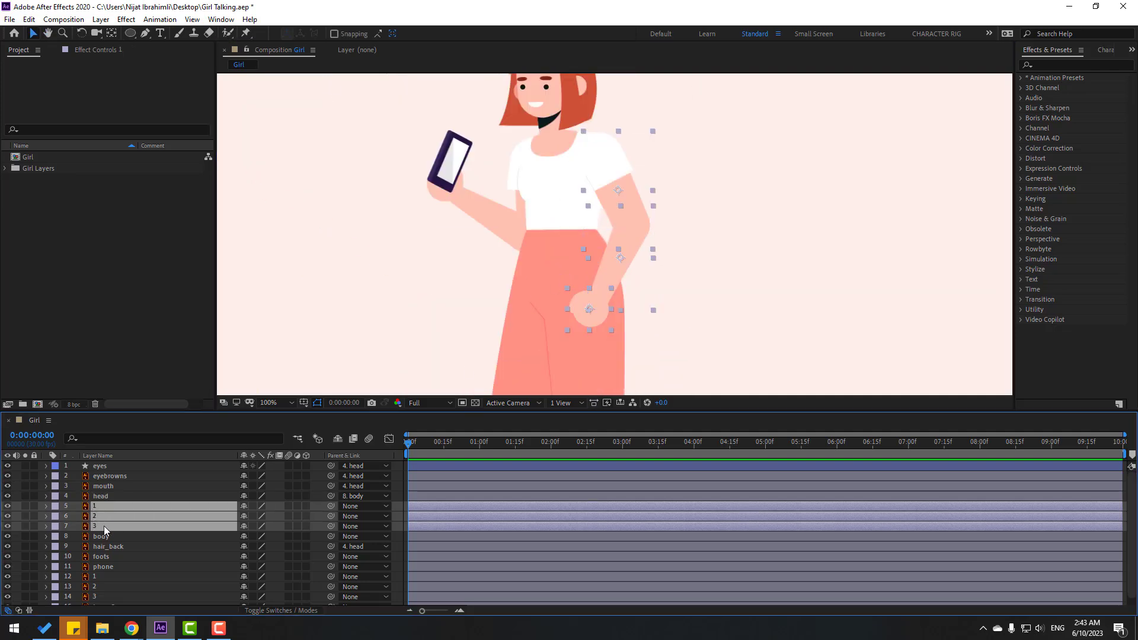
left_click(24, 506)
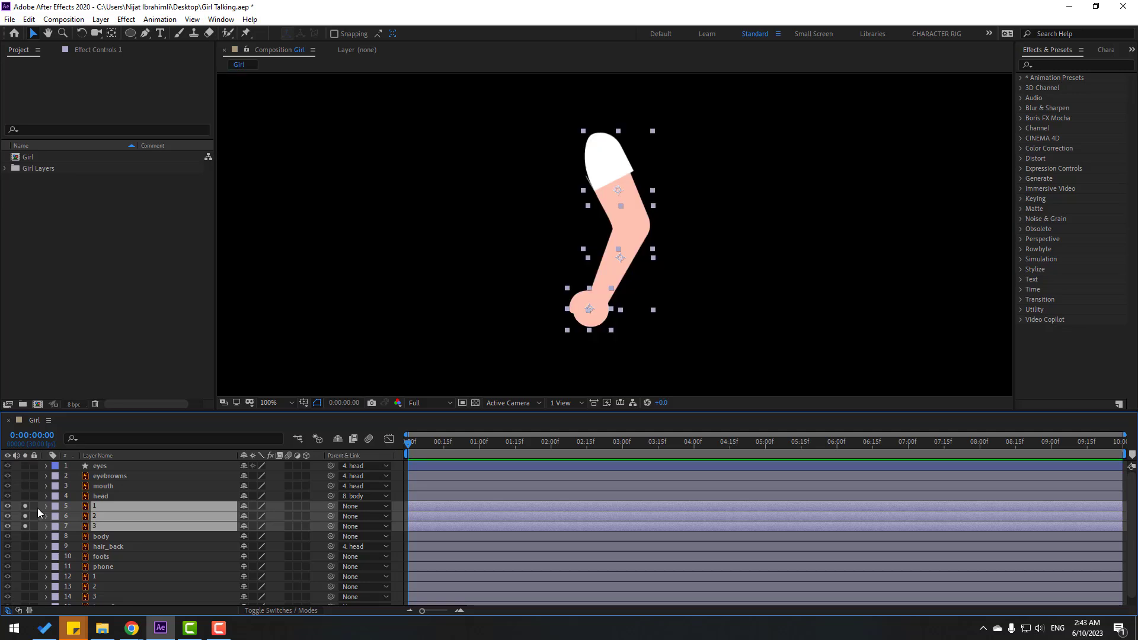
Set the opacity of arm layers 1, 2 and 3 to 62% to expose the overlapping joints.
left_click(94, 508)
left_click(101, 524, "shift")
key("t")
left_click_drag(246, 516, 223, 516)
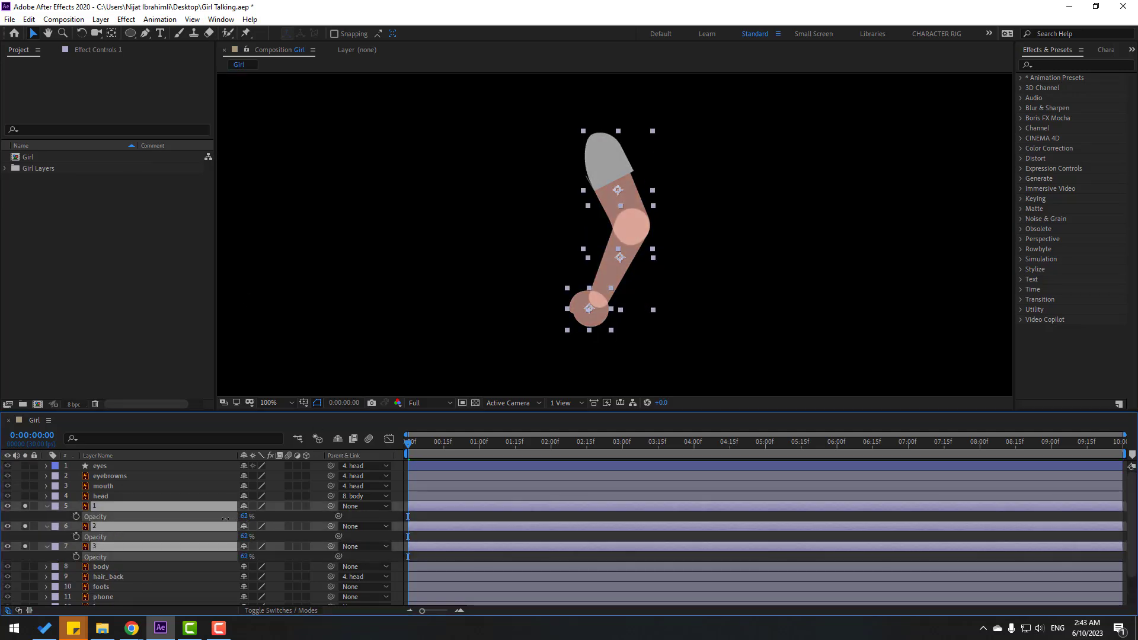
left_click(409, 275)
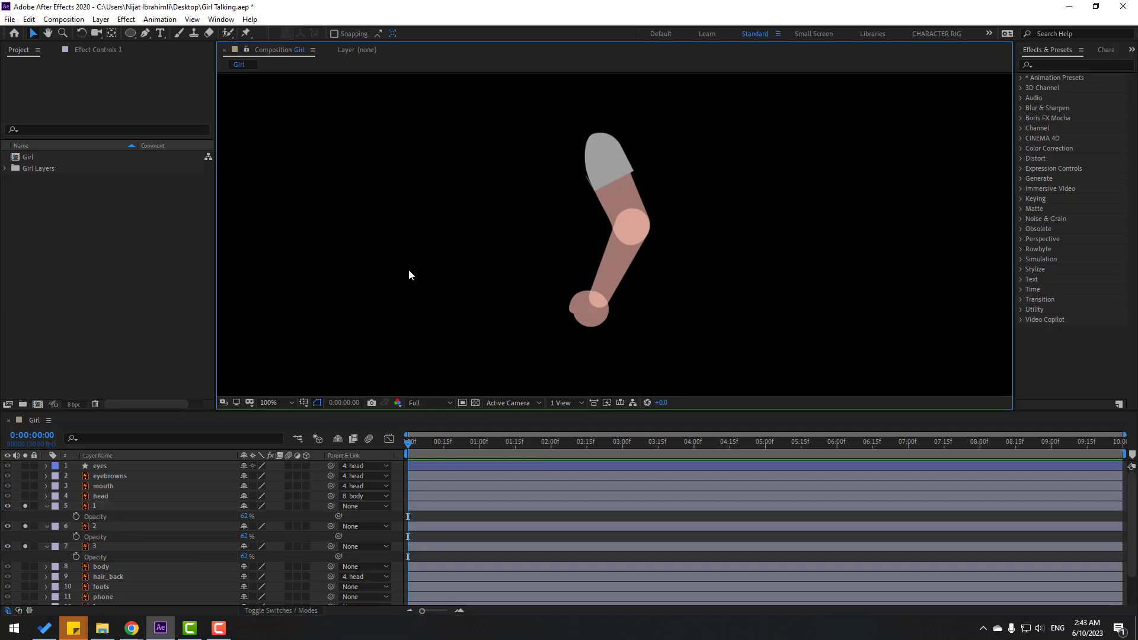
Draw a four-point Pen tool path along the arm from the shoulder through the elbow and wrist to the end of the hand.
left_click(144, 33)
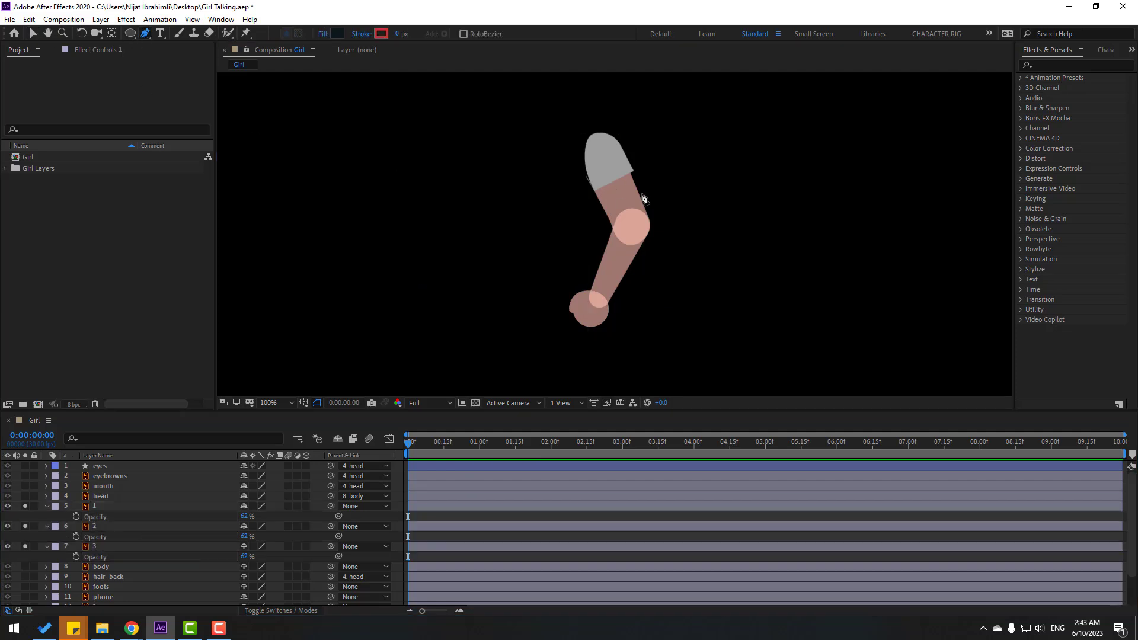
left_click(598, 139)
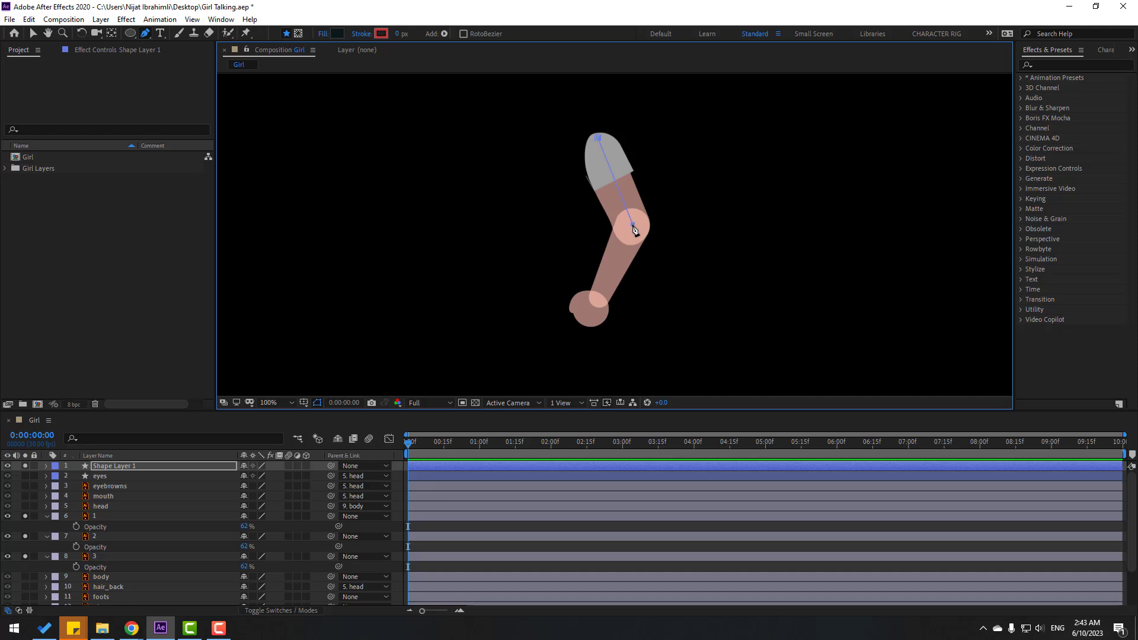
left_click(597, 298)
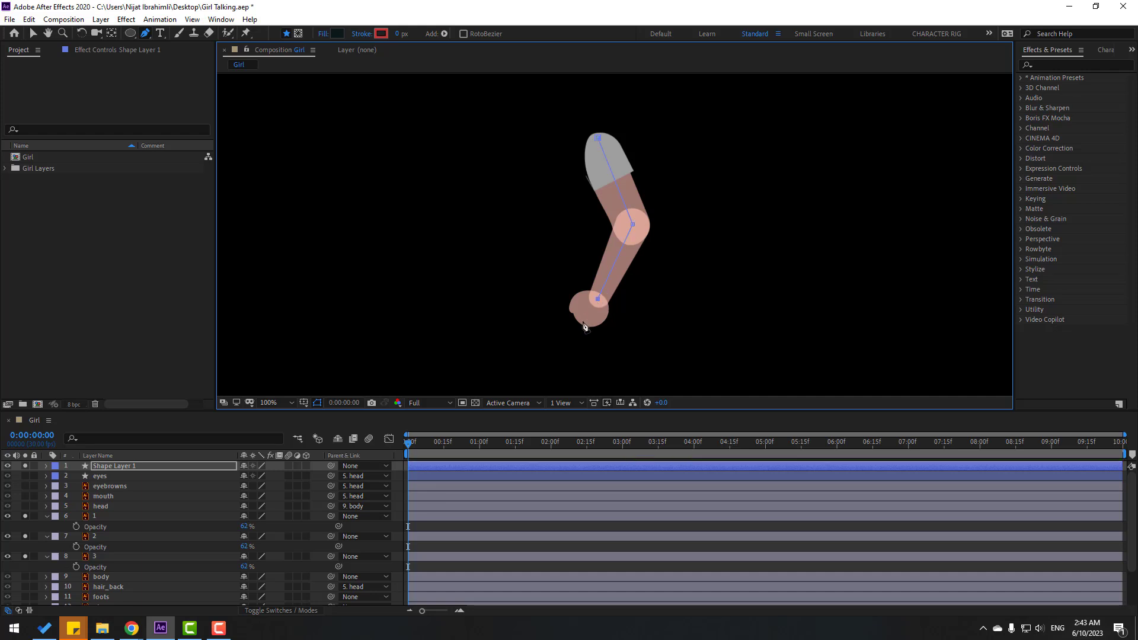
left_click(584, 321)
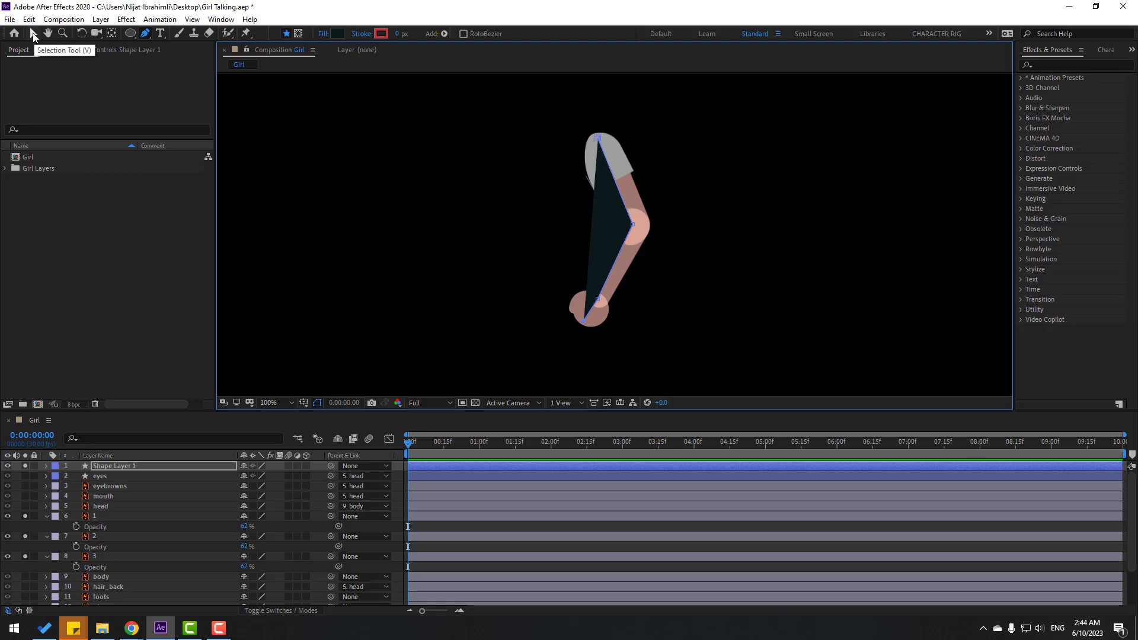
Create a Duik Angela Hominoid Arm armature from the drawn path and delete its Arm_Tip bone.
left_click(221, 19)
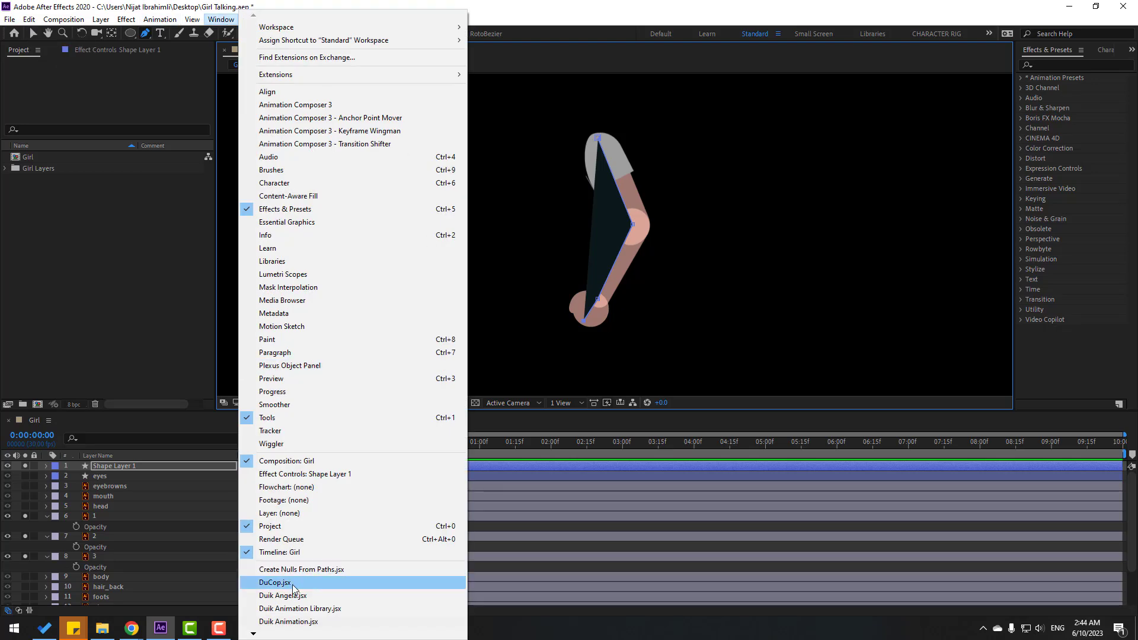
left_click(282, 596)
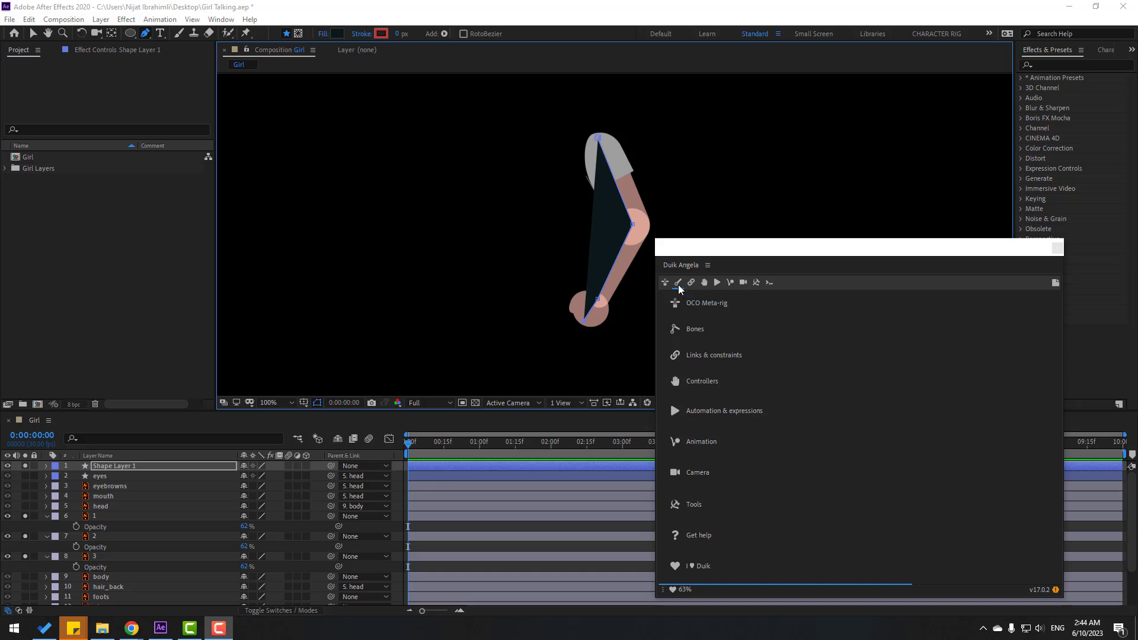
left_click(678, 283)
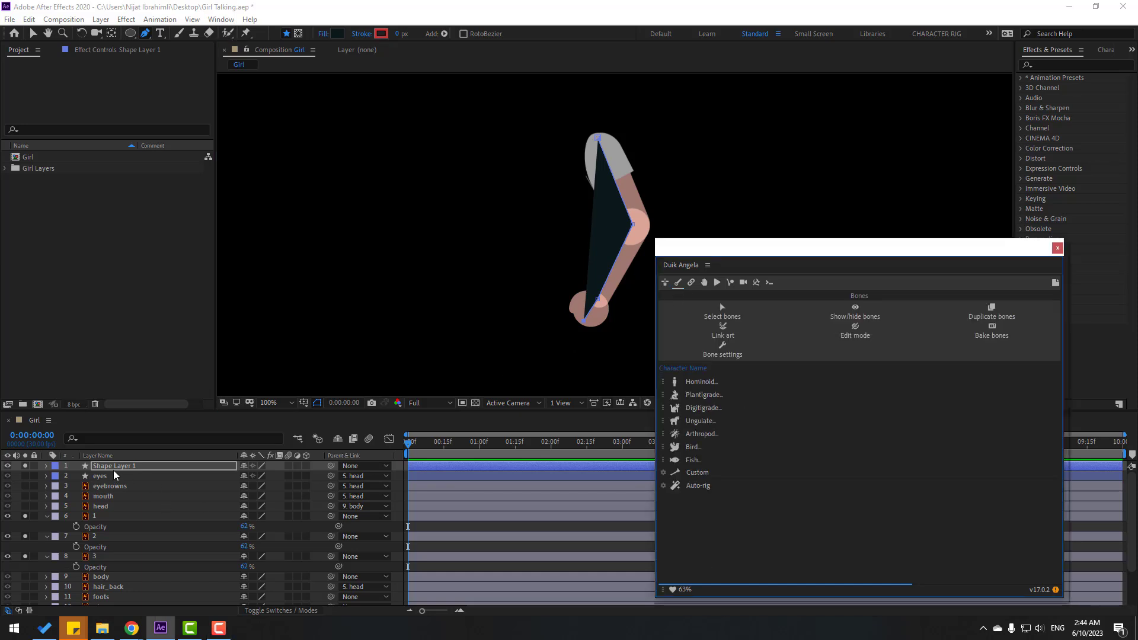
left_click(711, 384)
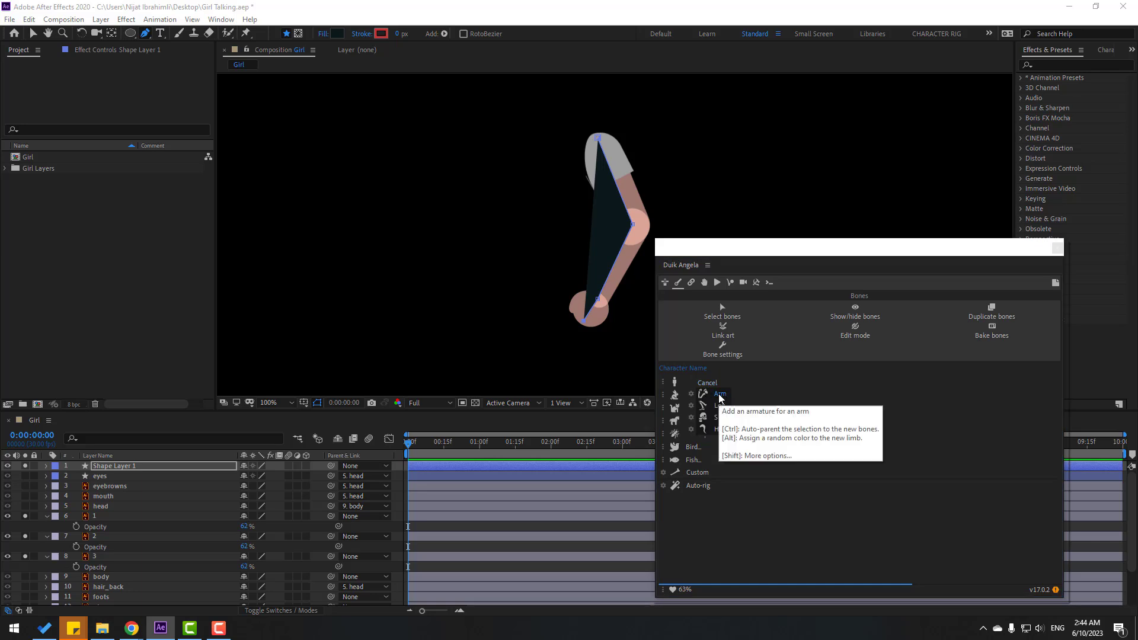
left_click(720, 395)
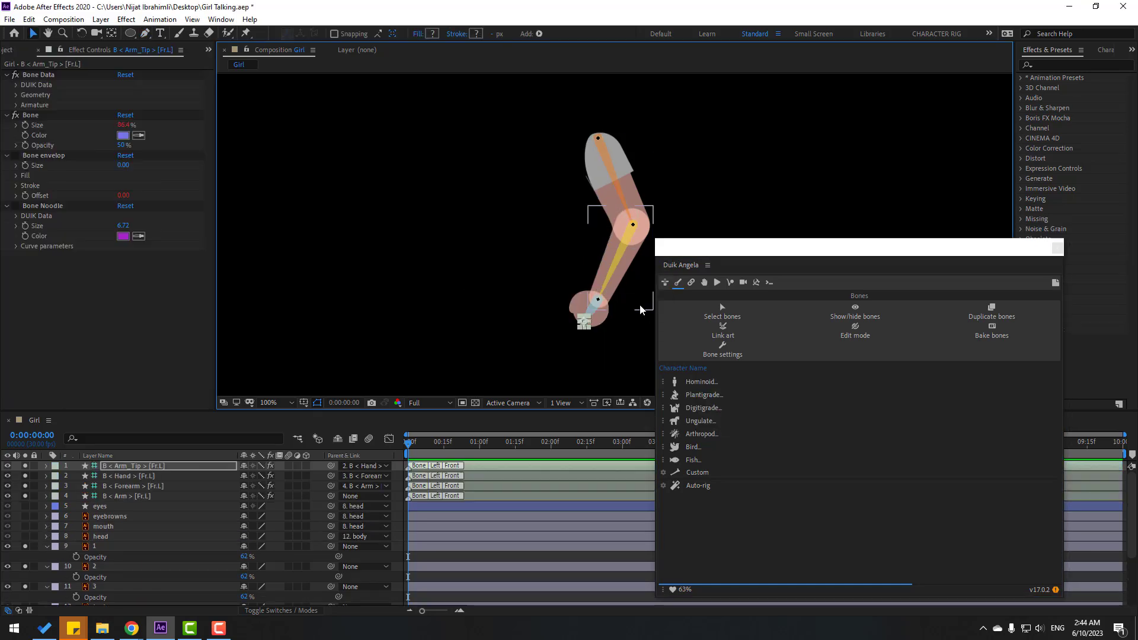
key("Delete")
Rename the Hand bone to 1, the Forearm bone to 2 and the Arm bone to 3.
left_click(123, 466)
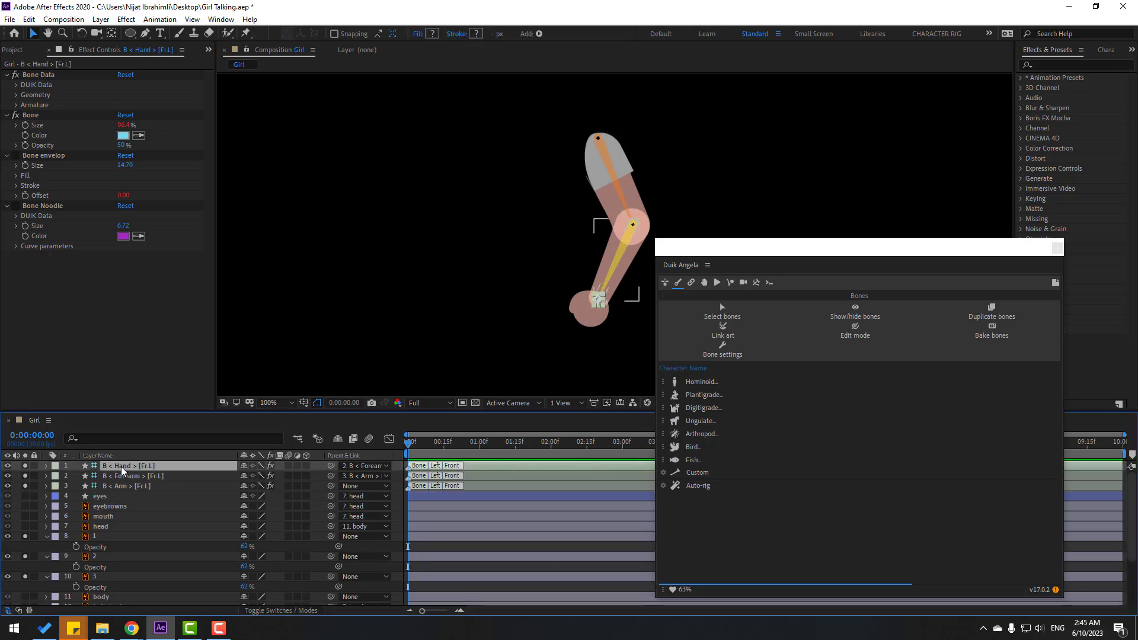
key("Return")
type("1")
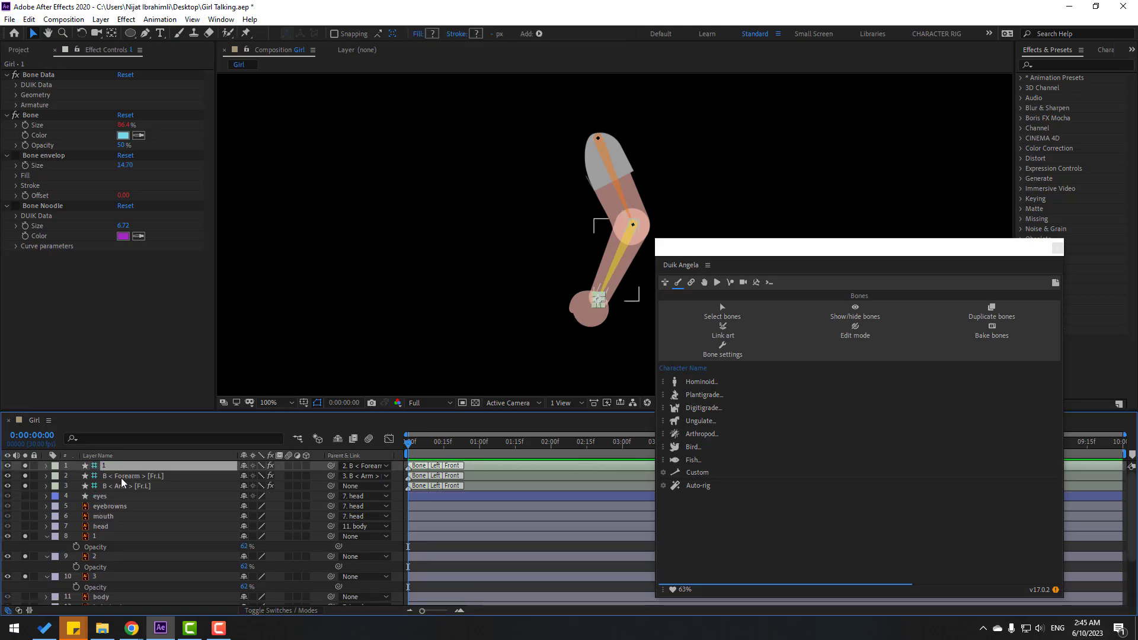
left_click(123, 477)
key("Return")
type("2")
left_click(117, 487)
key("Return")
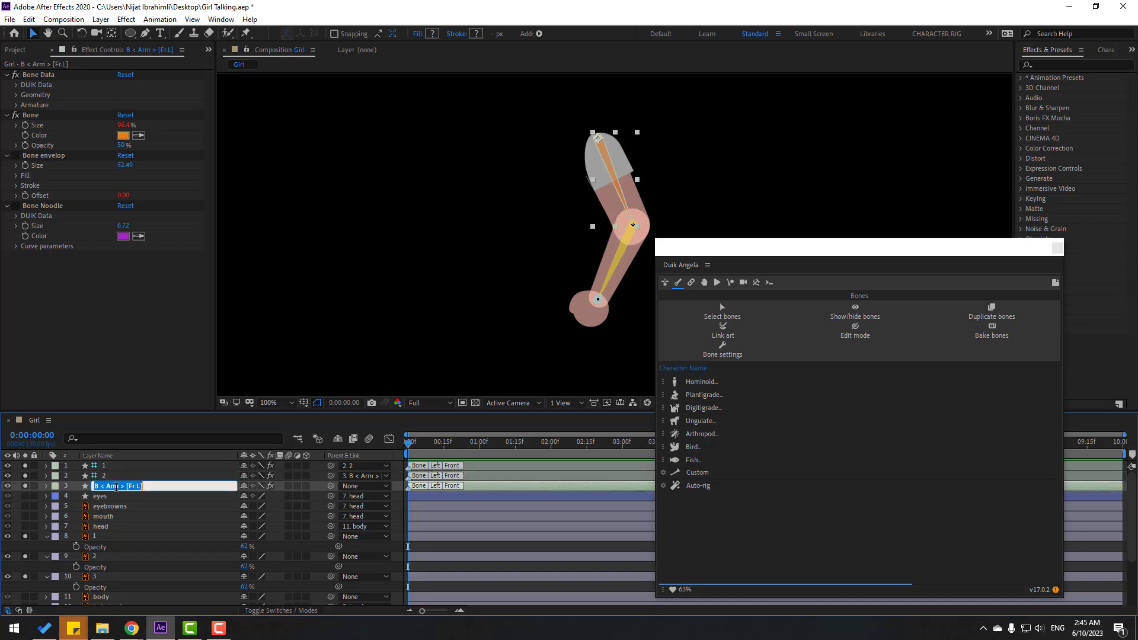
type("3")
key("Return")
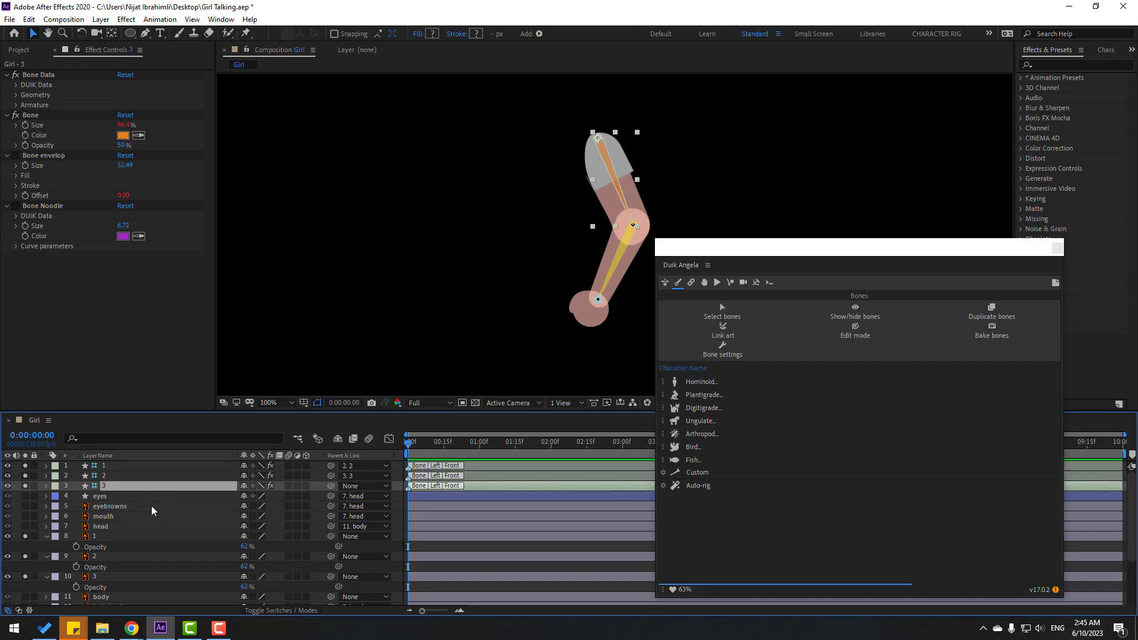
Parent arm artwork layers 1, 2 and 3 to the bones with the matching numbers.
left_click(96, 537)
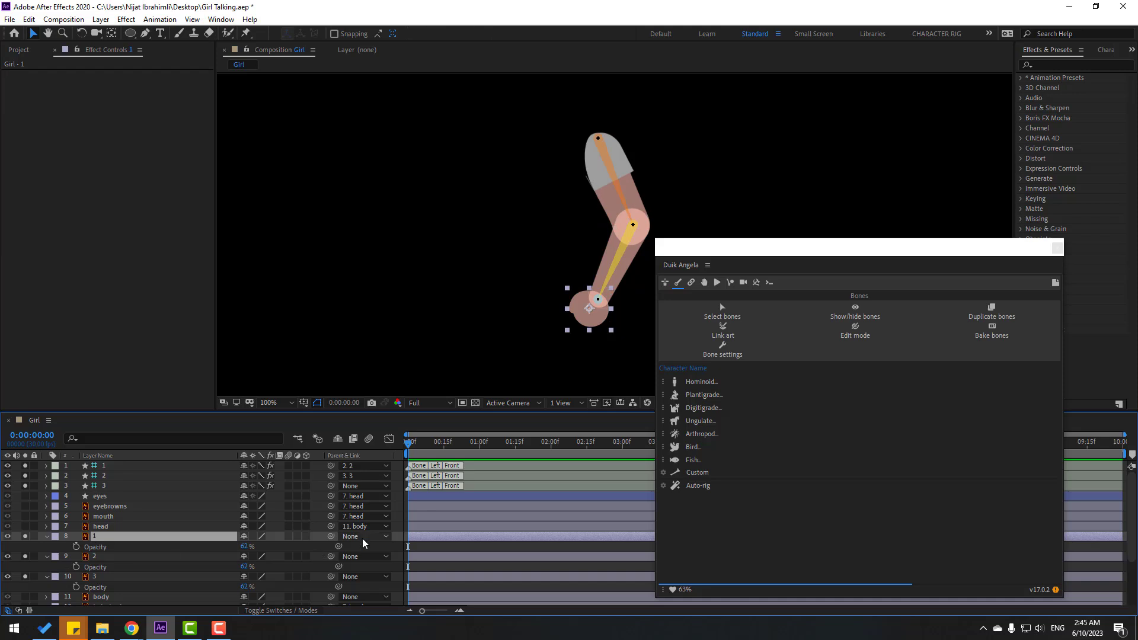
left_click_drag(331, 536, 110, 466)
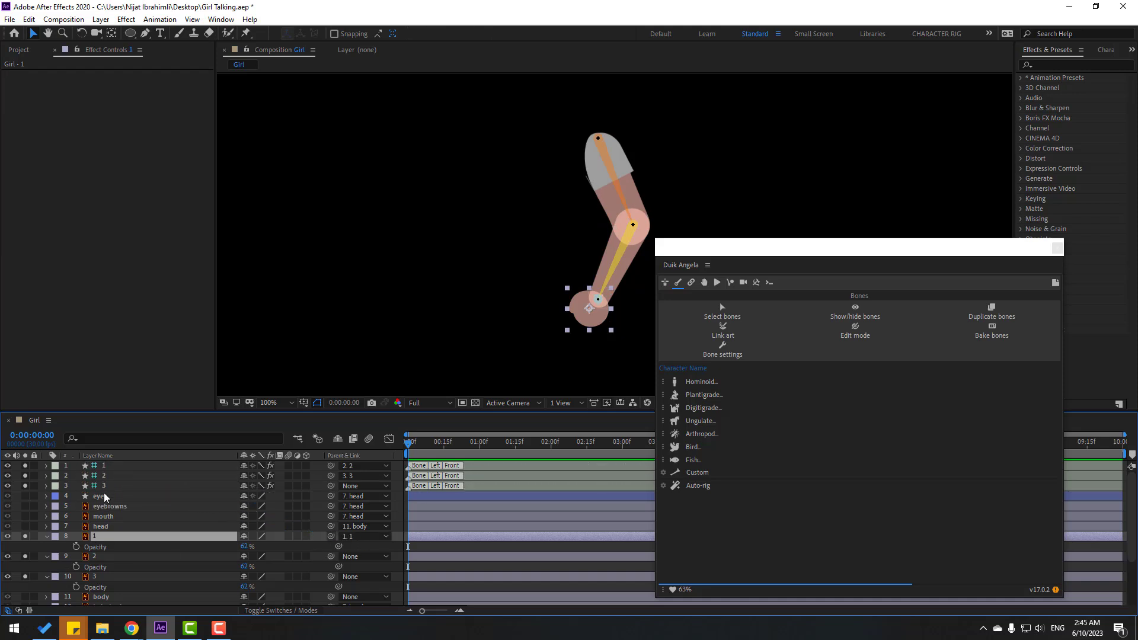
left_click(98, 558)
left_click_drag(331, 557, 111, 479)
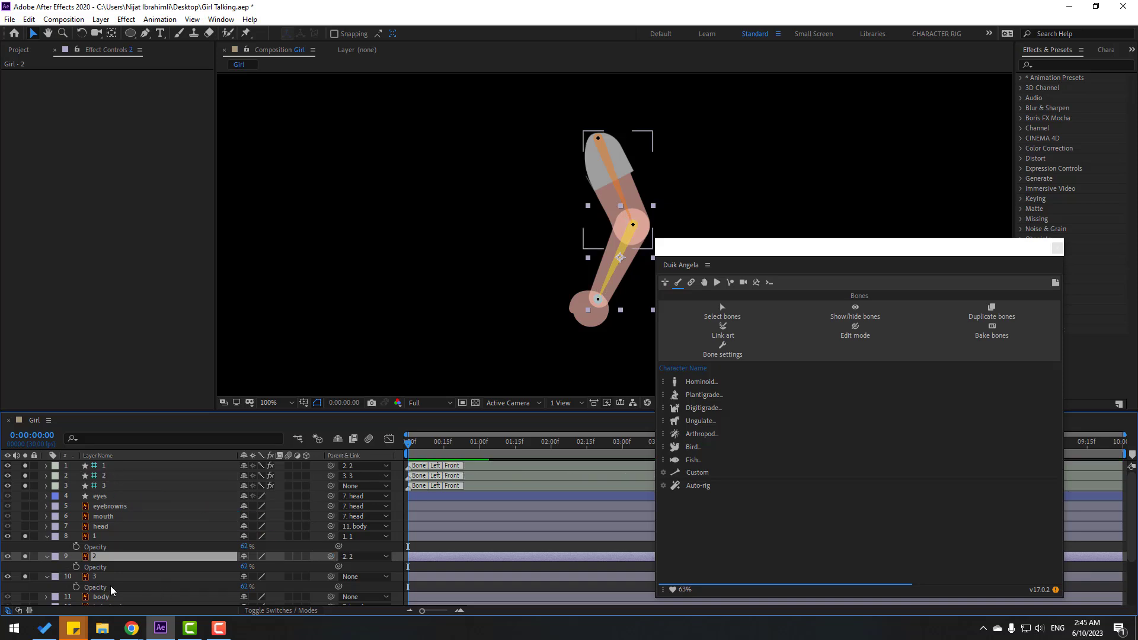
left_click(98, 579)
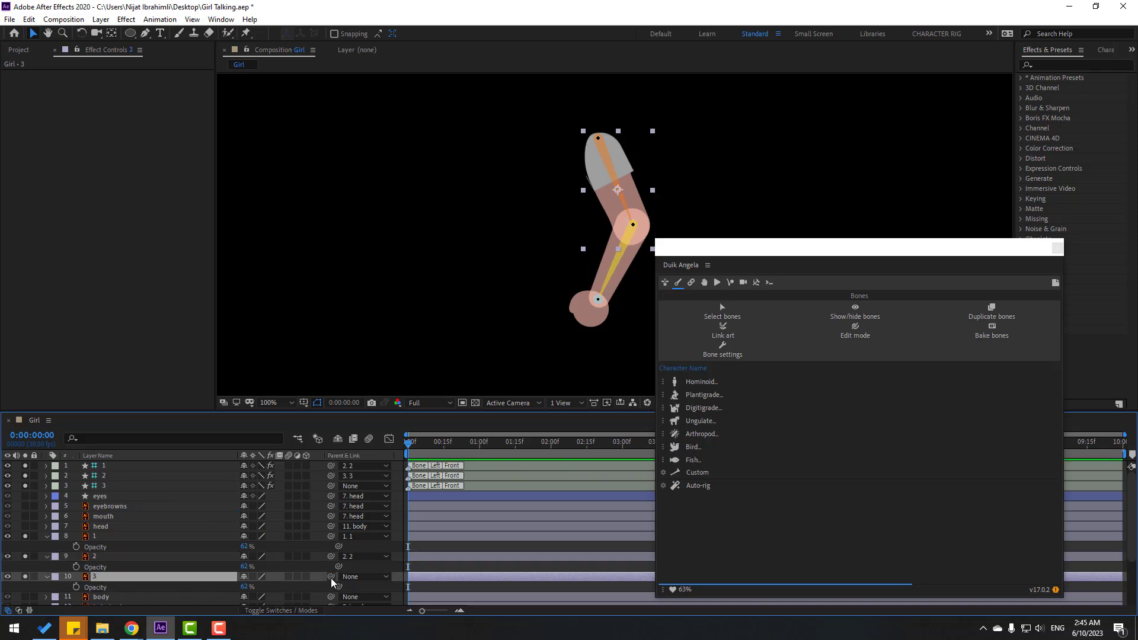
left_click_drag(331, 576, 102, 490)
Select arm bones 3, 2 and 1 together and apply Duik's Auto-rig to create the arm controller.
left_click(102, 486)
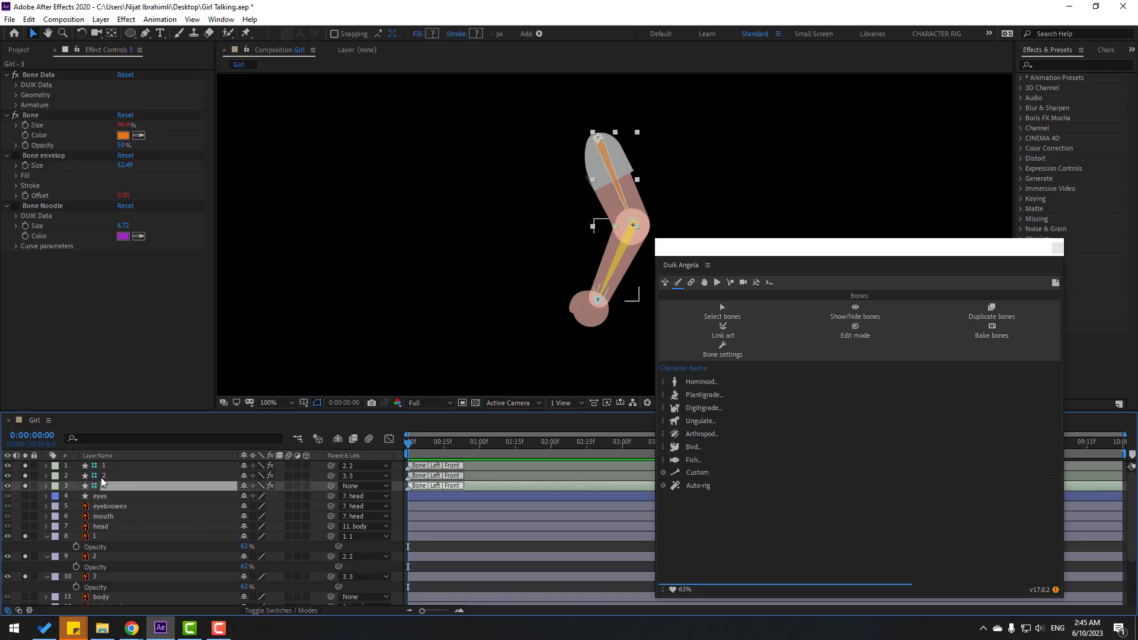
left_click(105, 476, "ctrl")
left_click(106, 468, "ctrl")
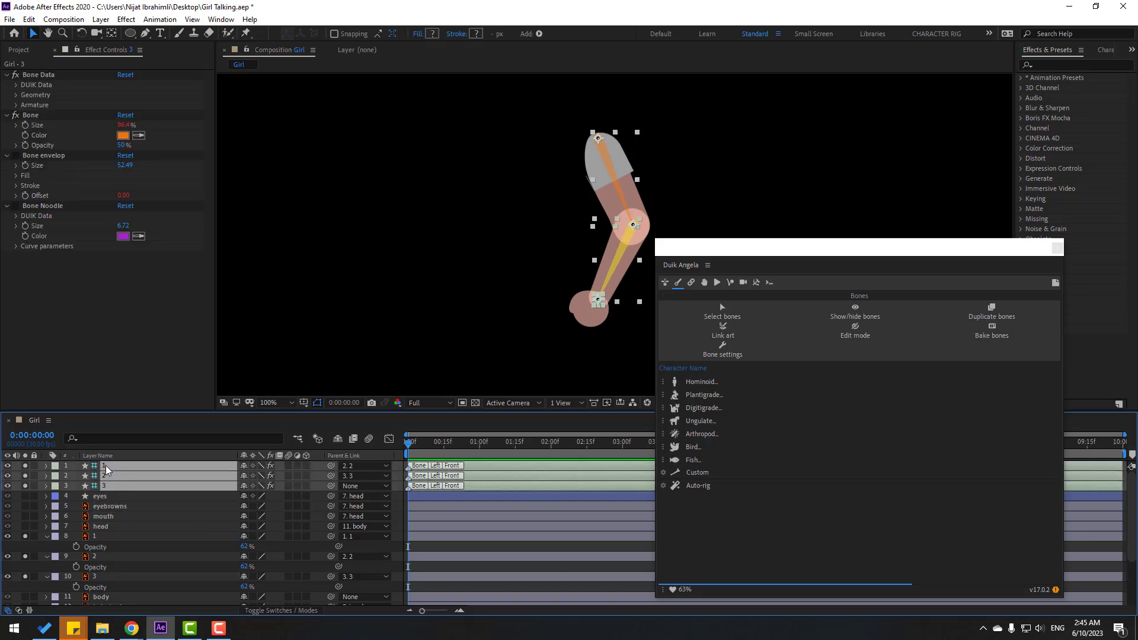
left_click(700, 486)
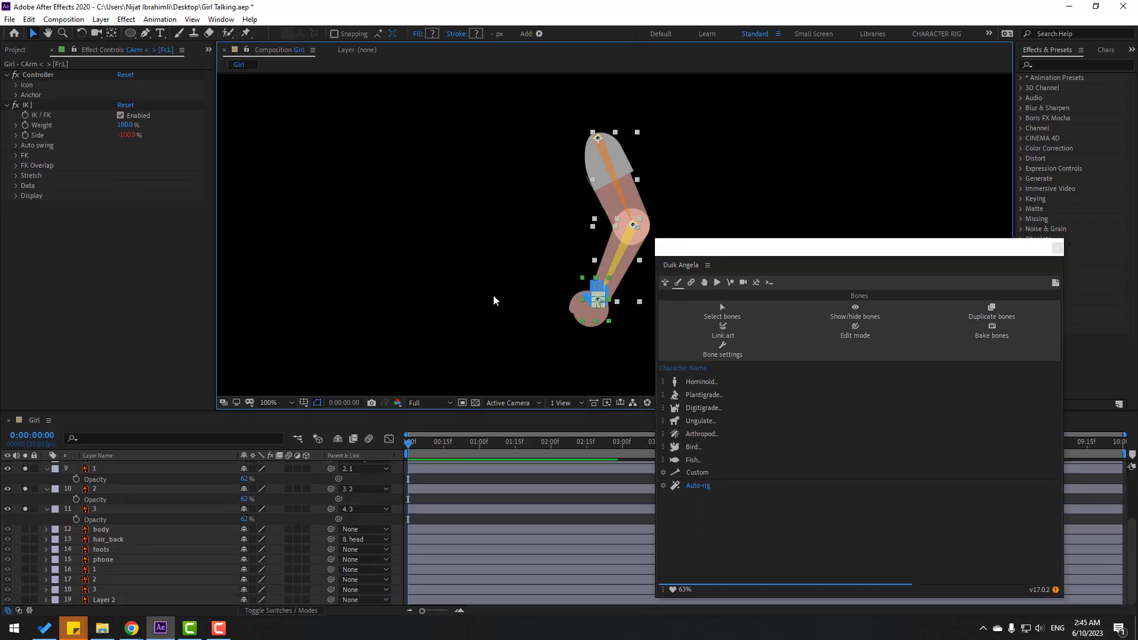
scroll(123, 528, "up", 5)
left_click(105, 520)
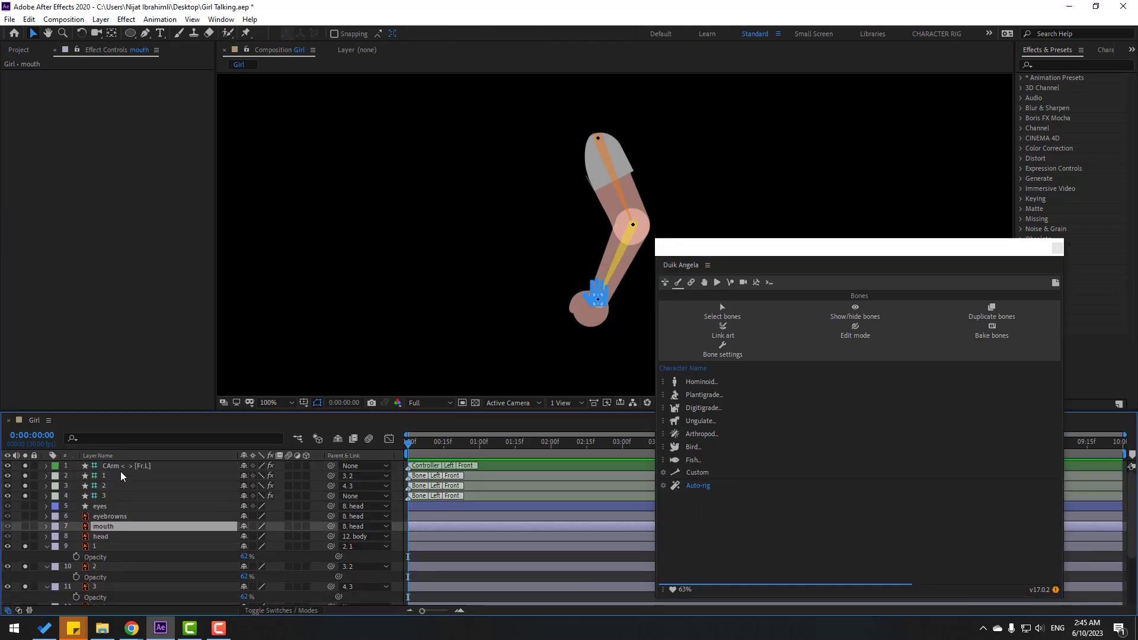
Set the hand controller icon's horizontal position to -100, then test the rig by moving the controller and undo the move.
left_click(121, 468)
mouse_move(599, 294)
left_mouse_down()
mouse_move(575, 280)
mouse_move(538, 283)
mouse_move(572, 252)
mouse_move(593, 252)
mouse_move(596, 284)
mouse_move(581, 273)
mouse_move(615, 292)
left_mouse_up()
left_click(115, 467)
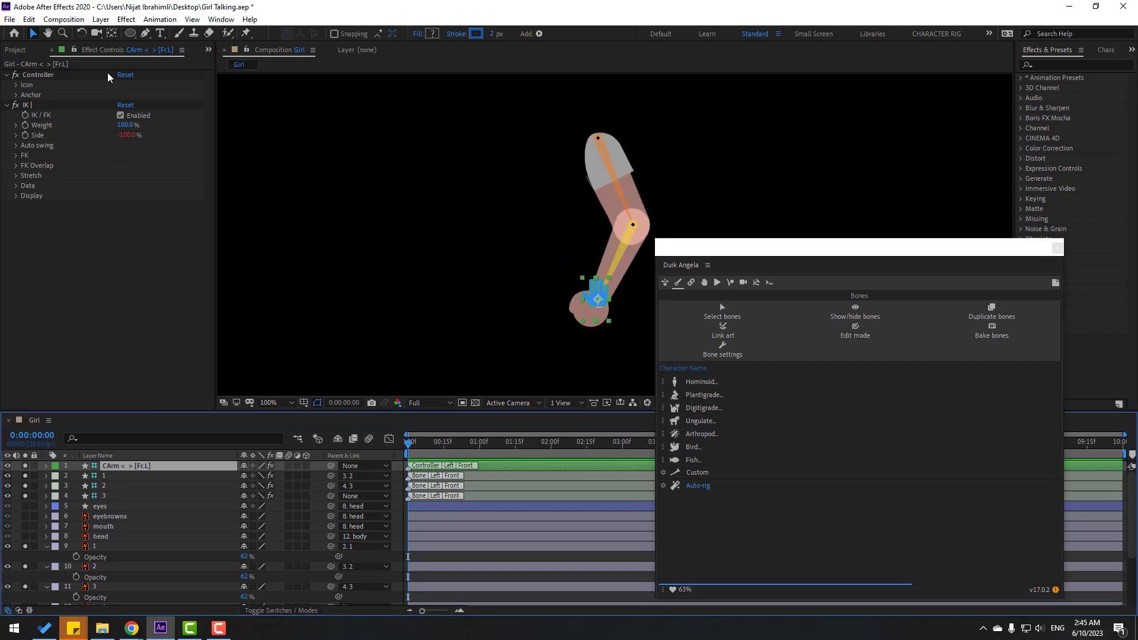
left_click(17, 85)
left_click(137, 105)
type("-100")
key("Return")
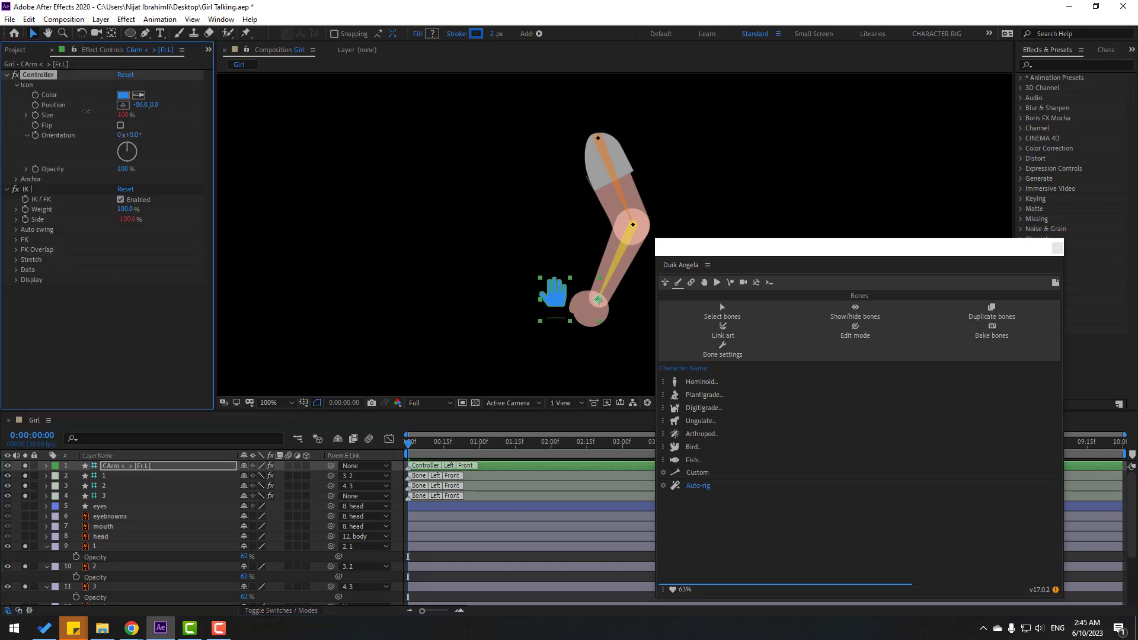
left_click_drag(534, 295, 500, 277)
key("ctrl+z")
Turn off solo for the arm controller, bones and arm artwork layers, and collapse the artwork layers' Opacity properties.
left_click_drag(25, 496, 27, 466)
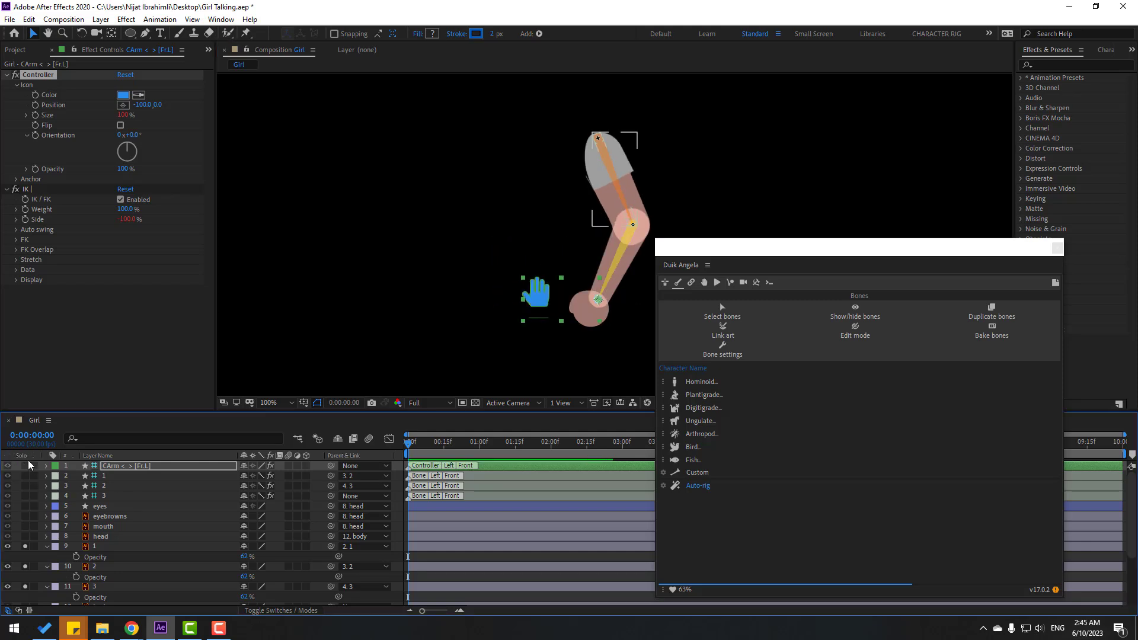
left_click_drag(25, 587, 26, 546)
left_click(25, 548)
left_click(46, 546)
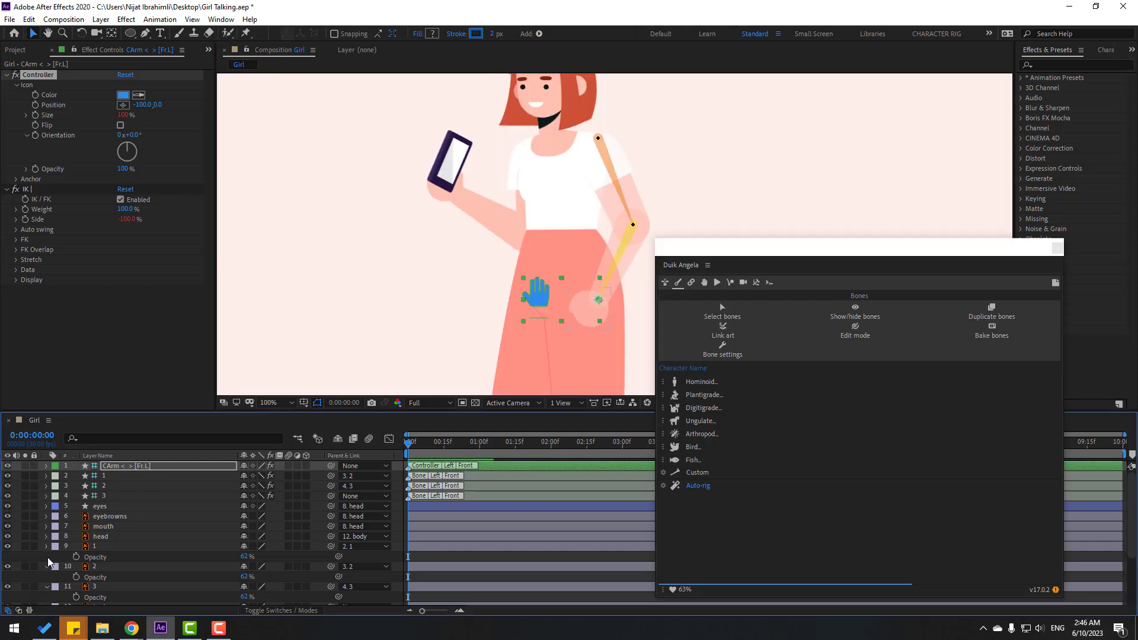
left_click(46, 556)
left_click(47, 567)
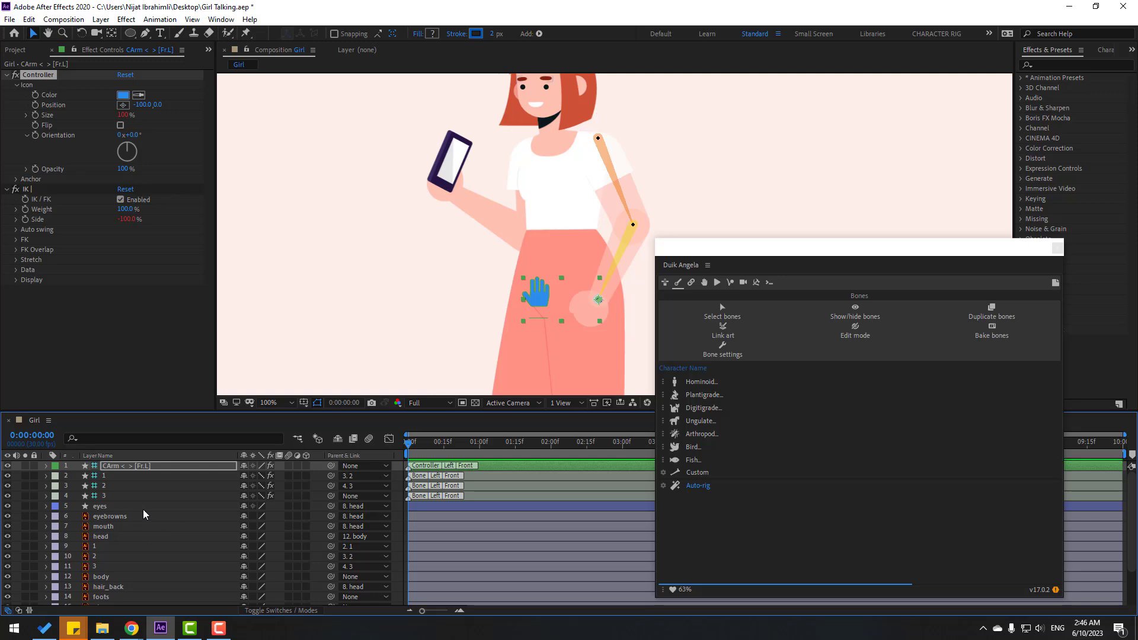
Parent bone 3 to the body layer, test the link by rotating the body, and undo the rotation.
left_click(102, 497)
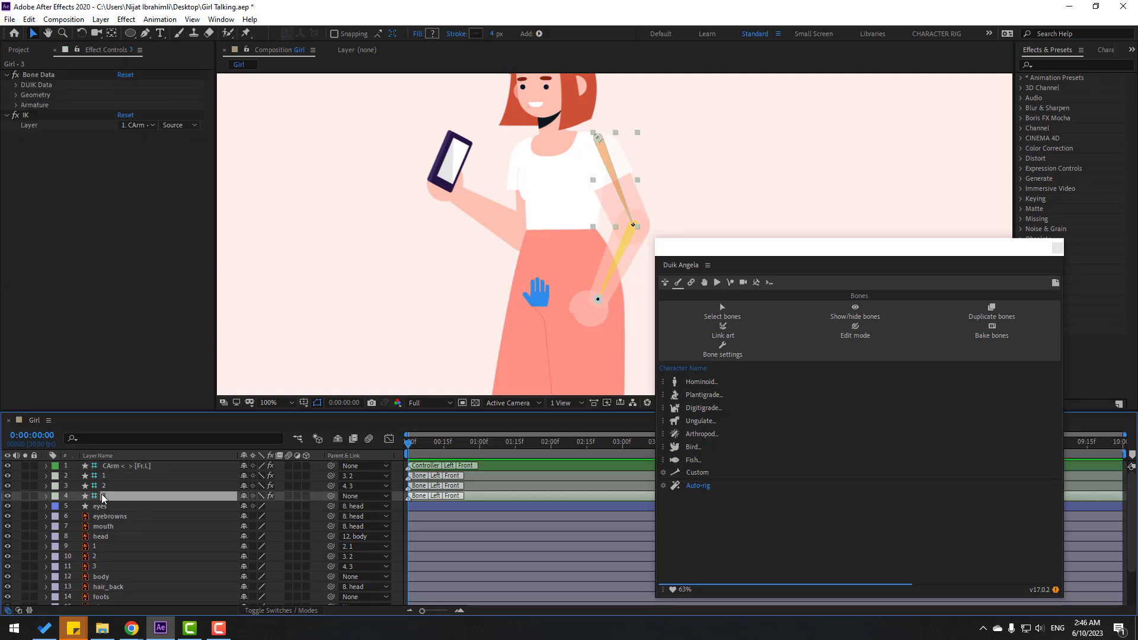
left_click_drag(331, 496, 108, 580)
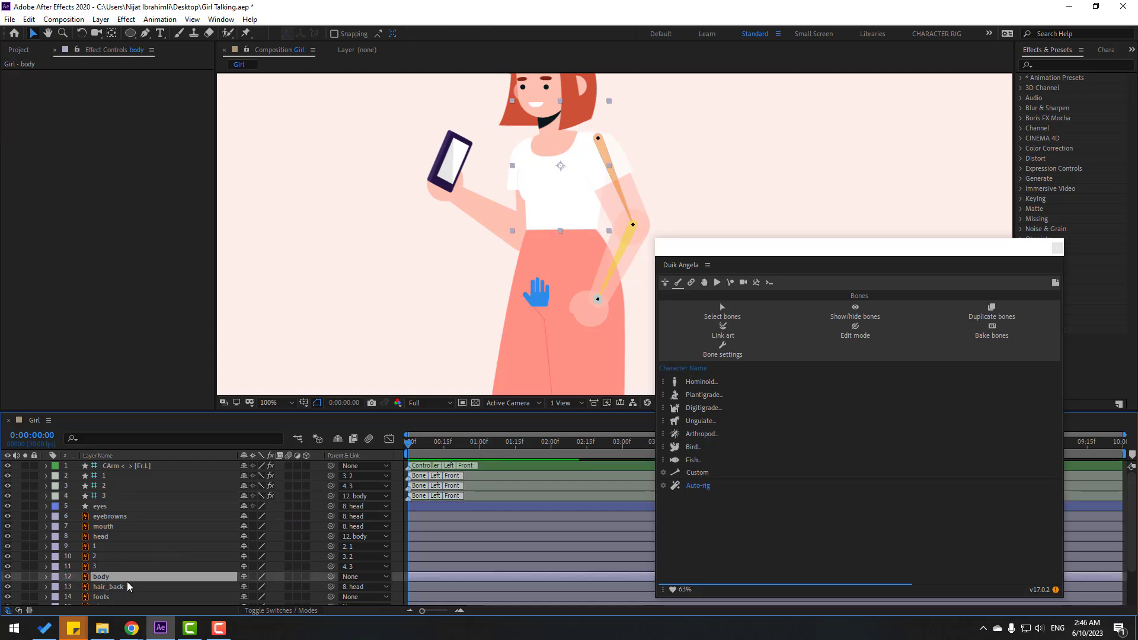
key("r")
left_click_drag(252, 587, 254, 587)
key("ctrl+z")
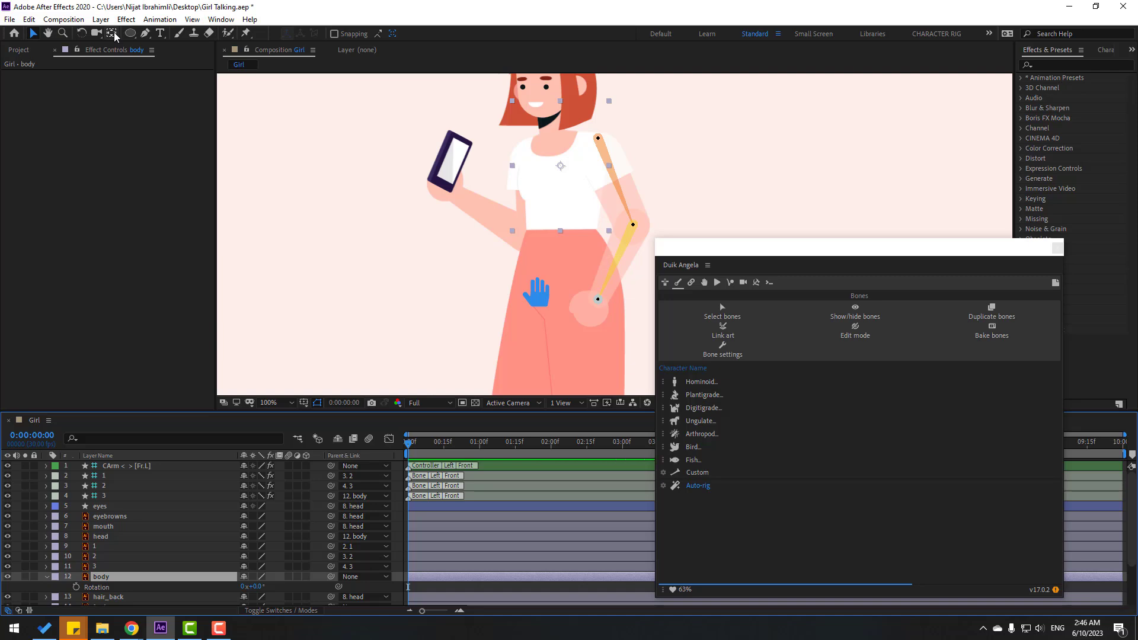
Move the body layer's anchor point down to the middle of the waist, then test a body rotation and undo it.
left_click(112, 34)
left_click_drag(561, 166, 560, 228)
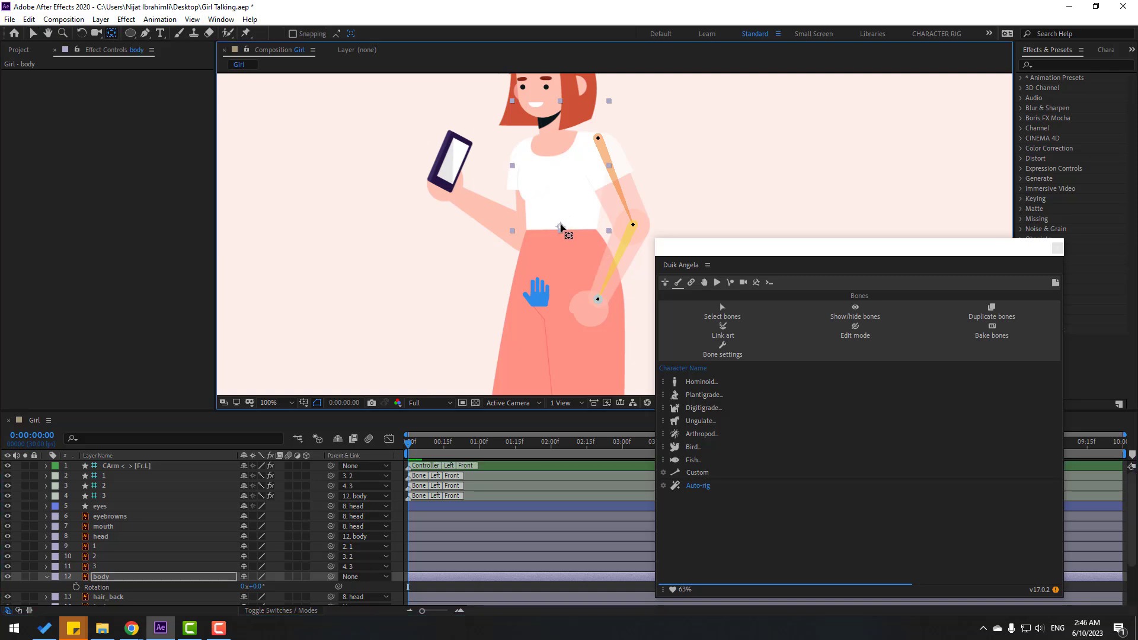
left_click_drag(256, 586, 327, 503)
key("ctrl+z")
key("r")
key("v")
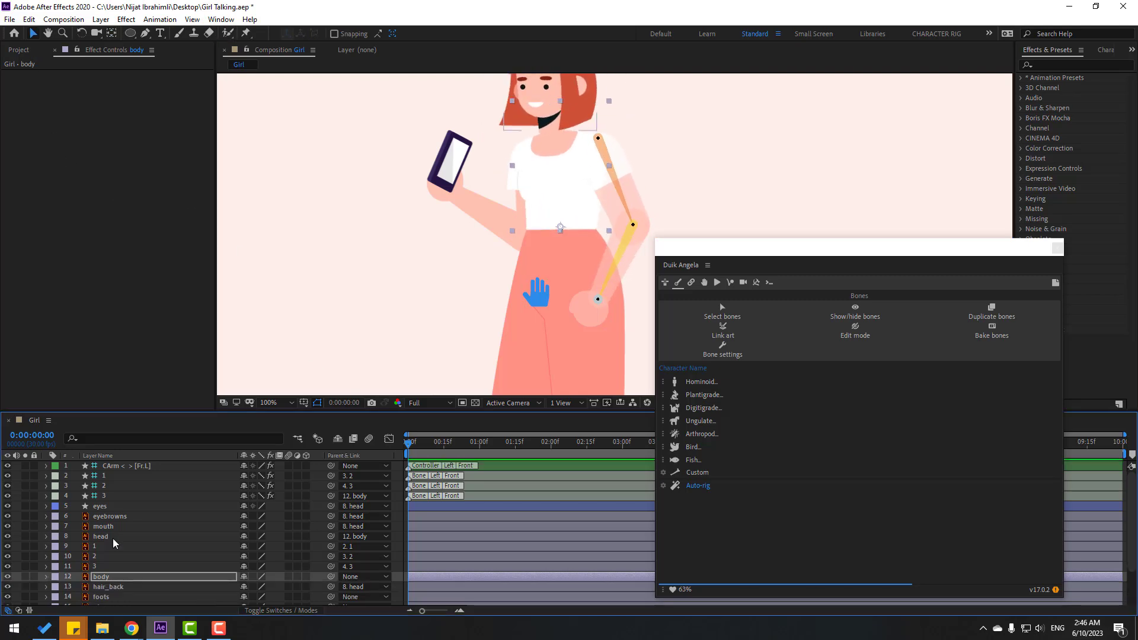
Solo artwork layers 1, 2 and 3 of the arm that holds the phone.
scroll(175, 529, "down", 3)
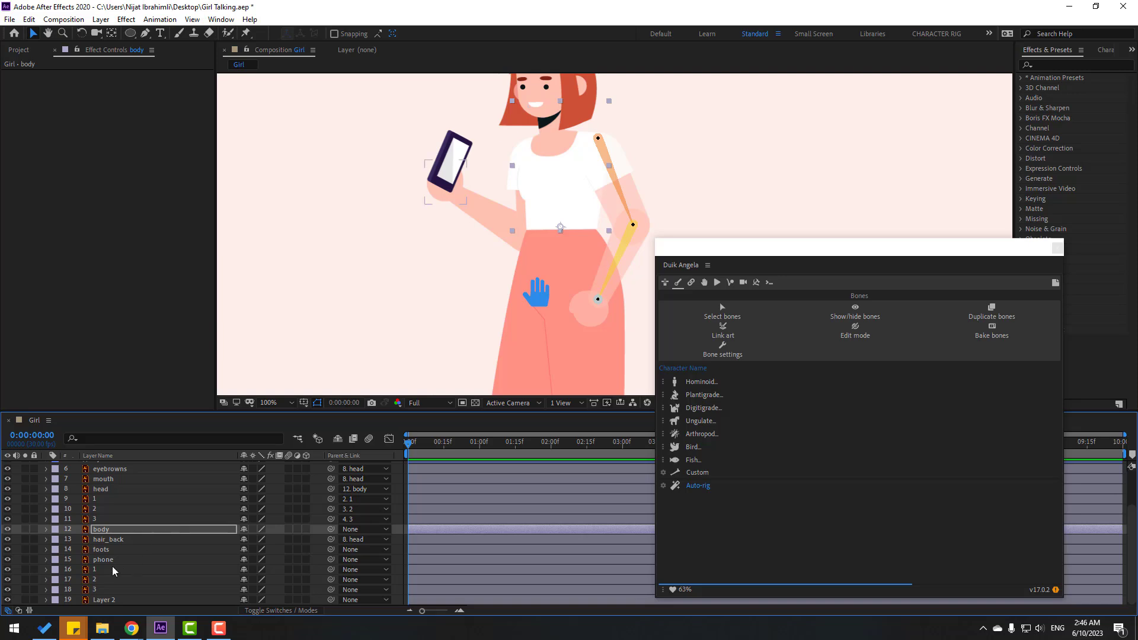
left_click(97, 569)
left_click(97, 590, "shift")
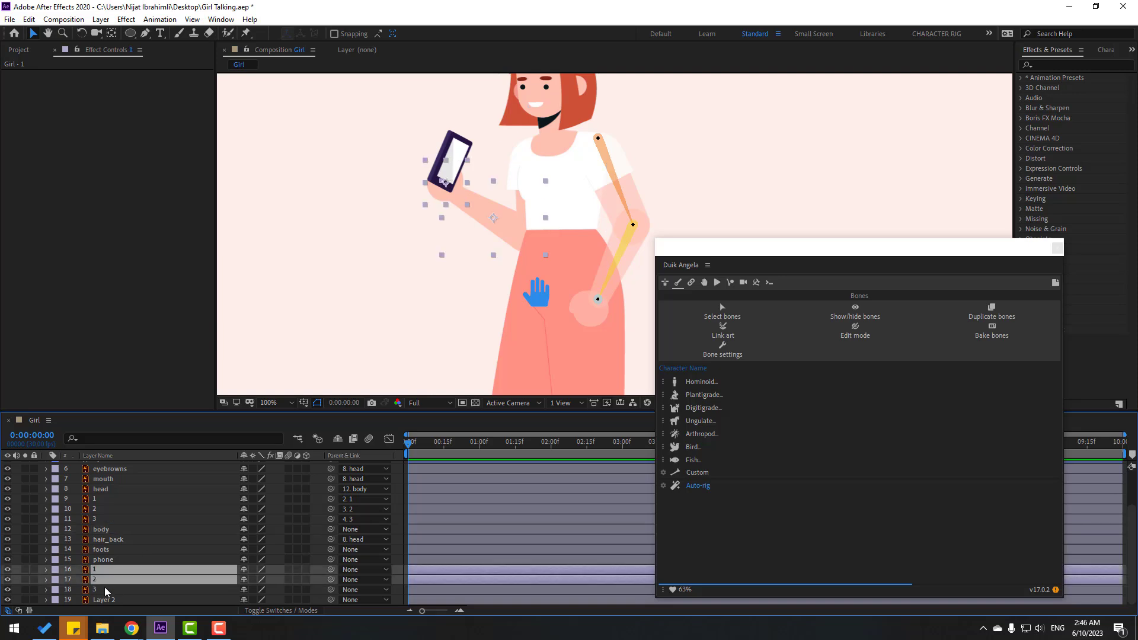
left_click(26, 569)
left_click(358, 280)
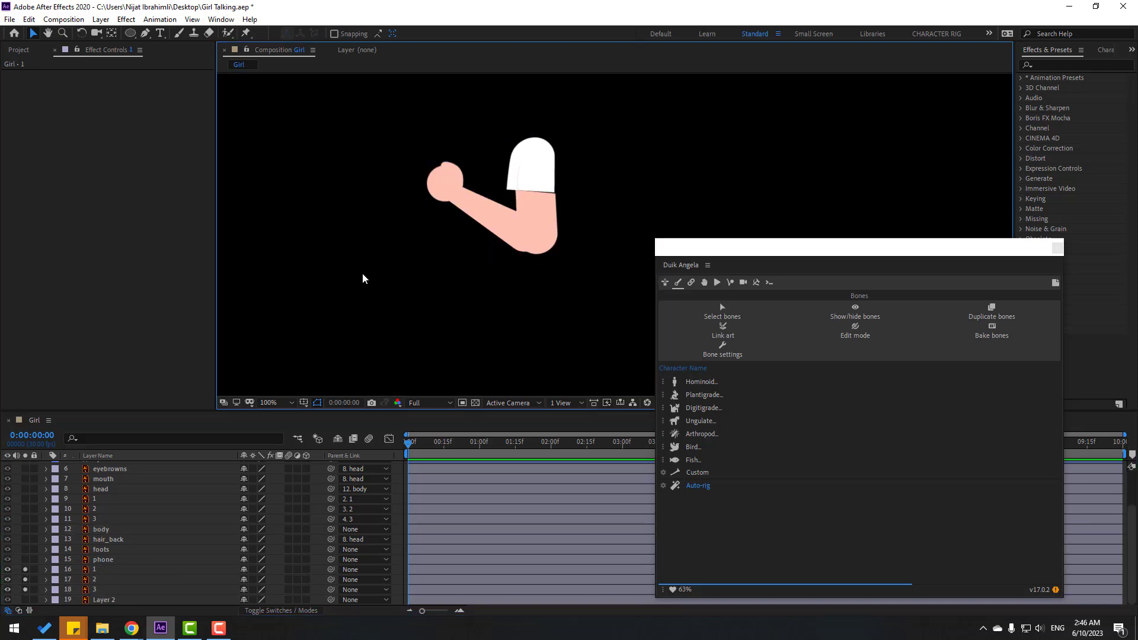
Set the opacity of the phone arm's layers 1, 2 and 3 to 65%.
left_click(96, 570)
left_click(95, 591, "shift")
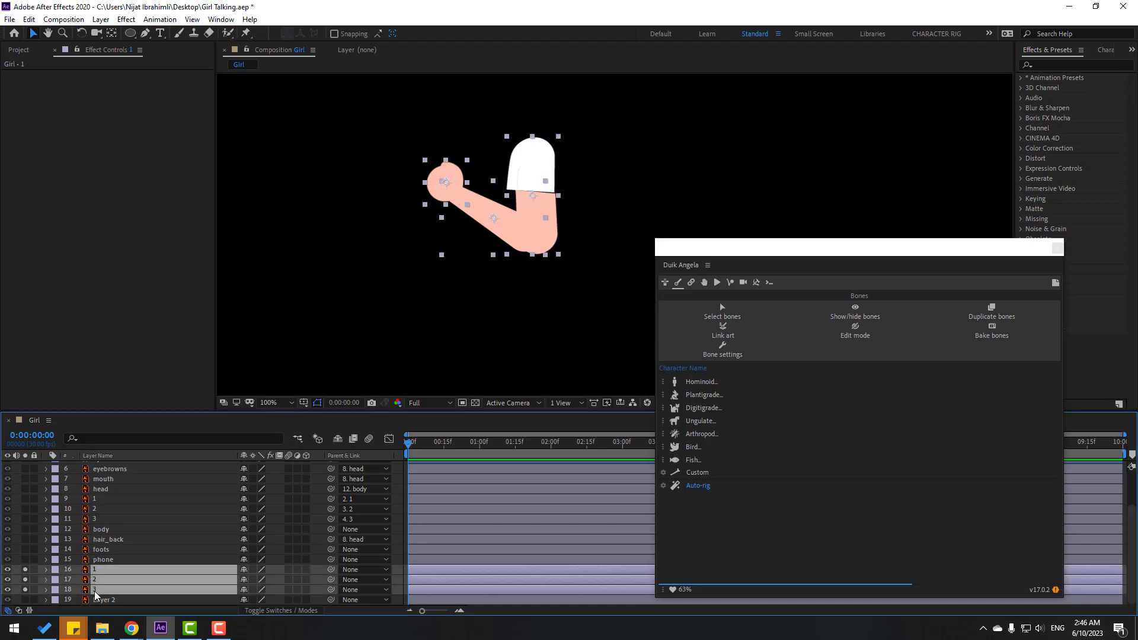
key("t")
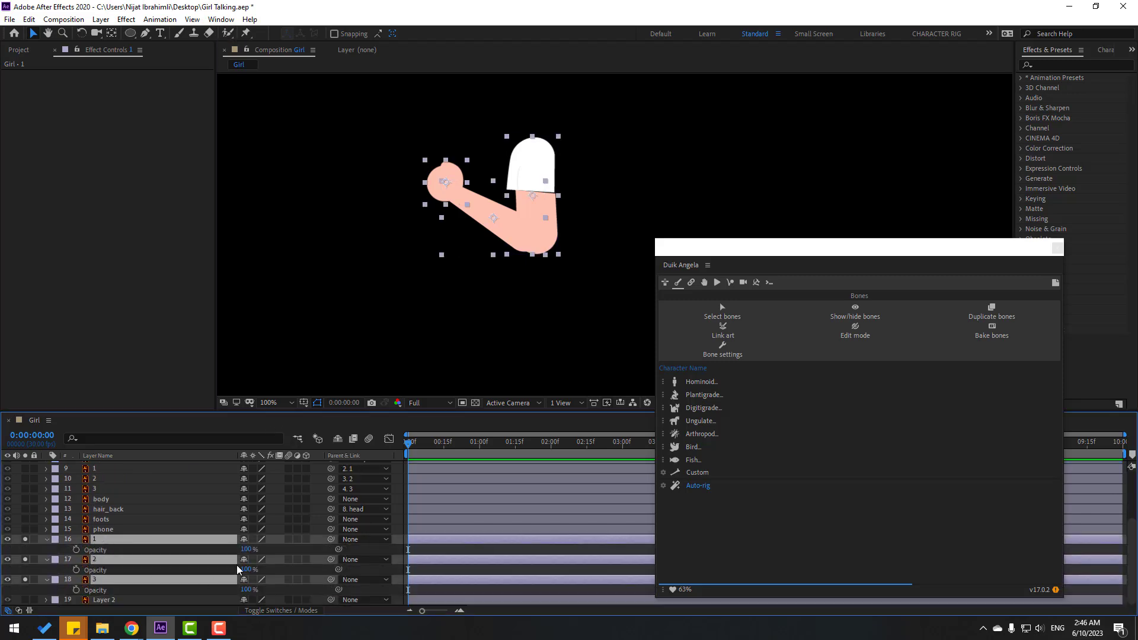
left_click_drag(244, 570, 224, 570)
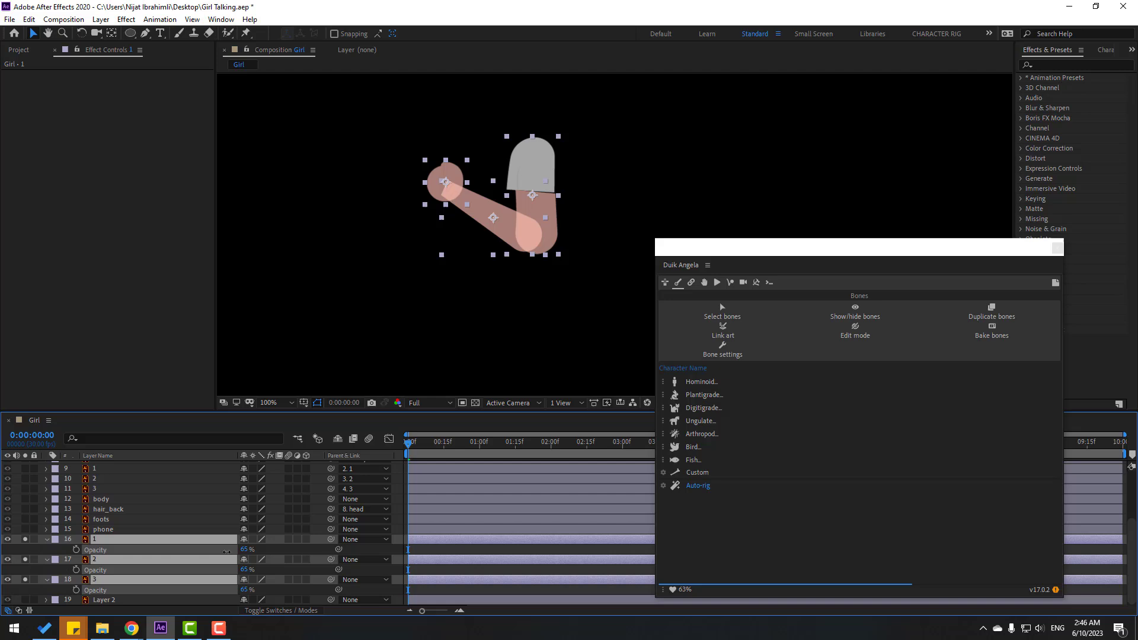
left_click(405, 274)
Shift the phone arm's forearm and hand layers sideways together so the forearm's round end lines up with the upper arm's elbow.
scroll(439, 302, "up", 1)
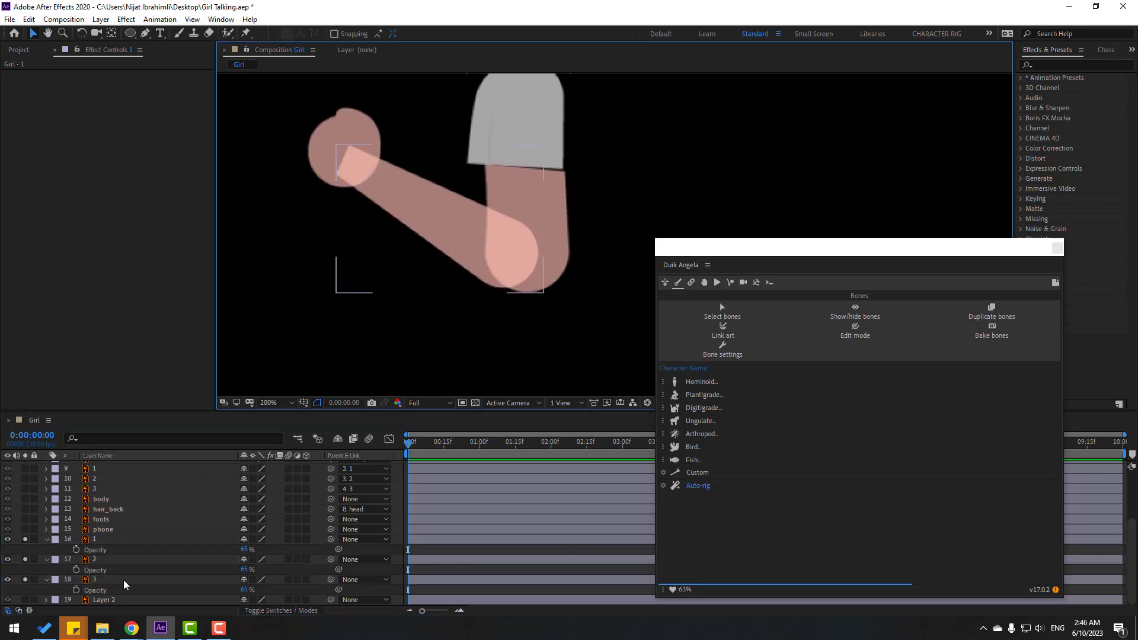
left_click(95, 561)
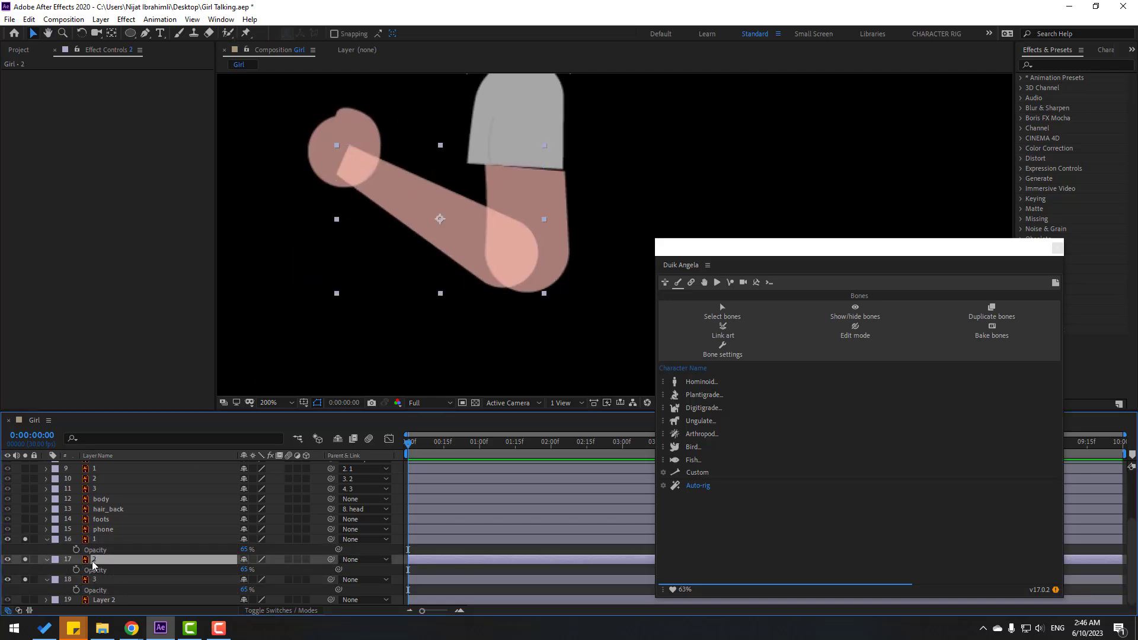
left_click(99, 541, "shift")
left_click_drag(363, 155, 389, 155)
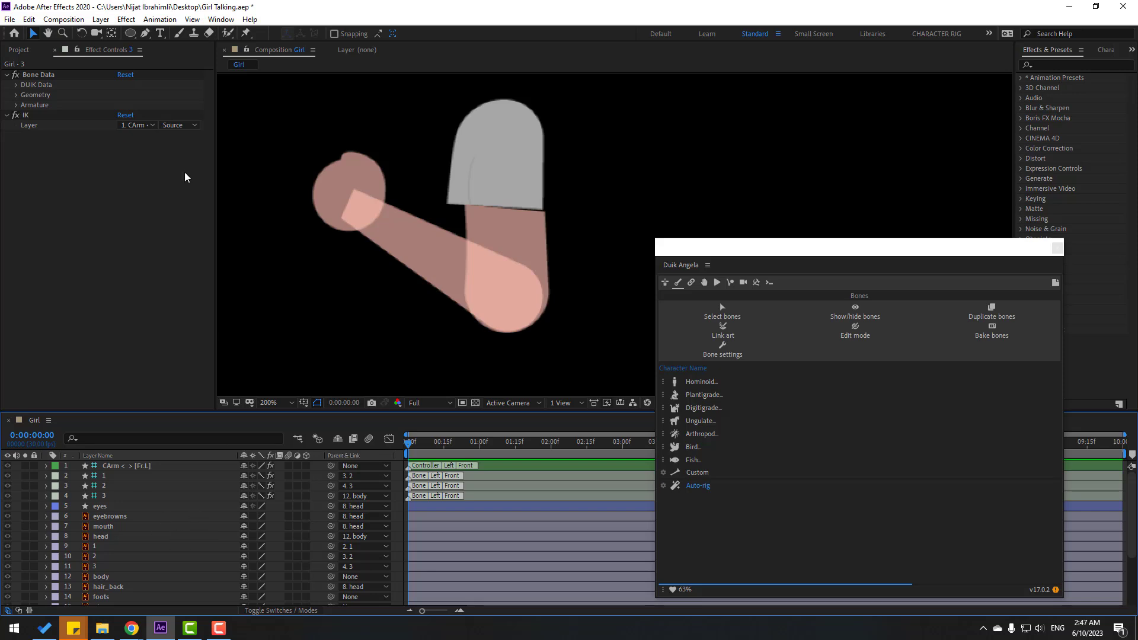
Draw a four-point Pen tool path along the phone arm from the shoulder through the elbow and wrist to the hand's end.
left_click(146, 34)
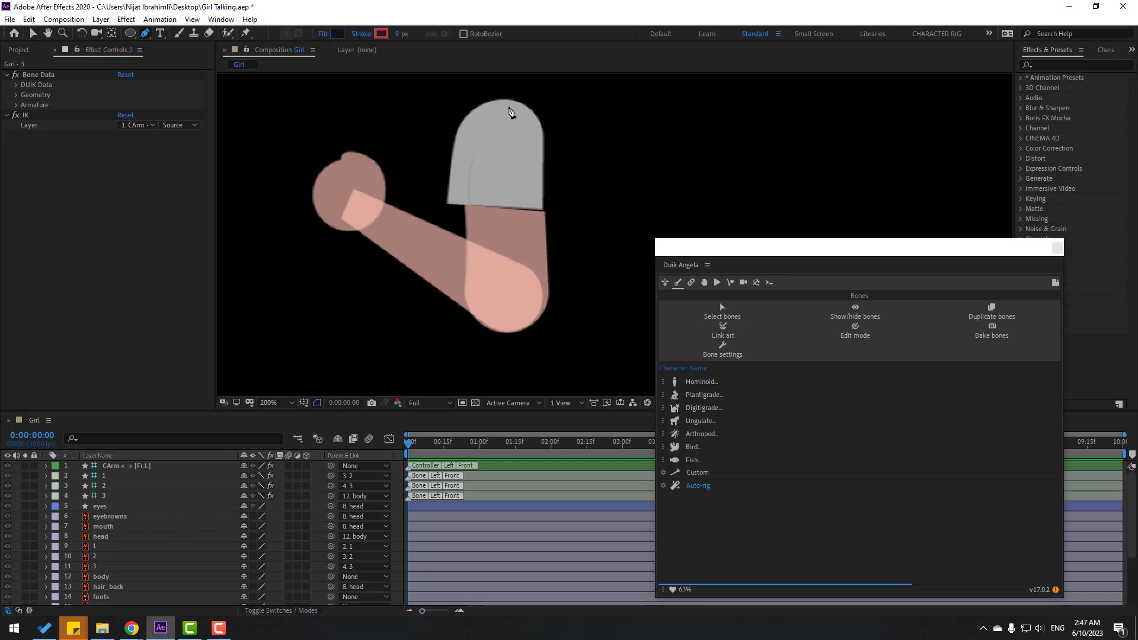
left_click(507, 107)
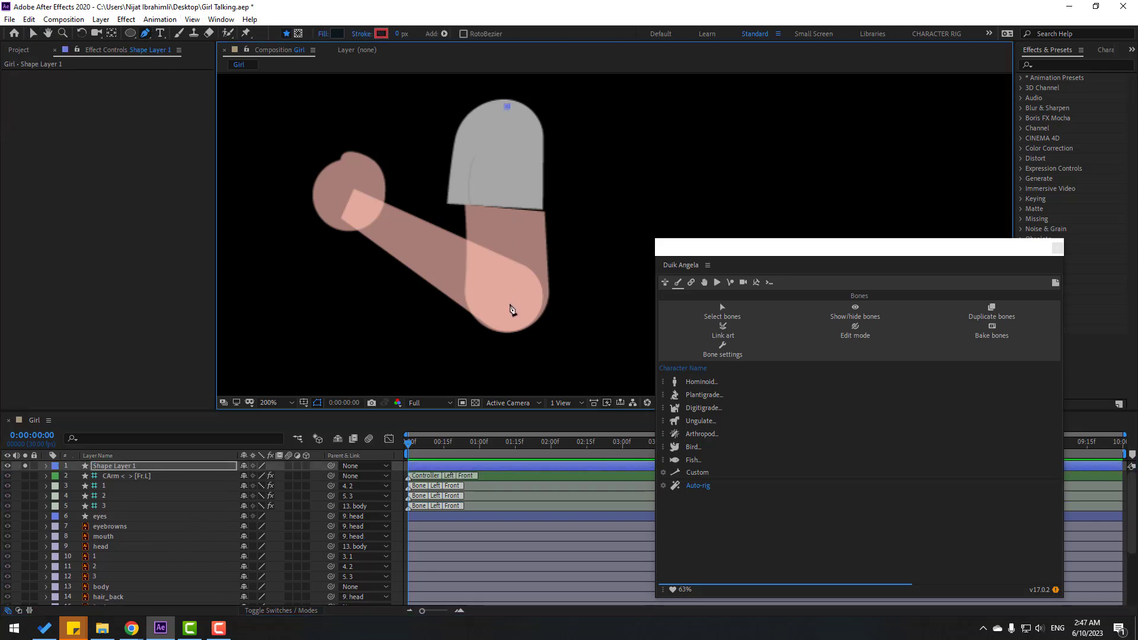
left_click(509, 305)
left_click(363, 212)
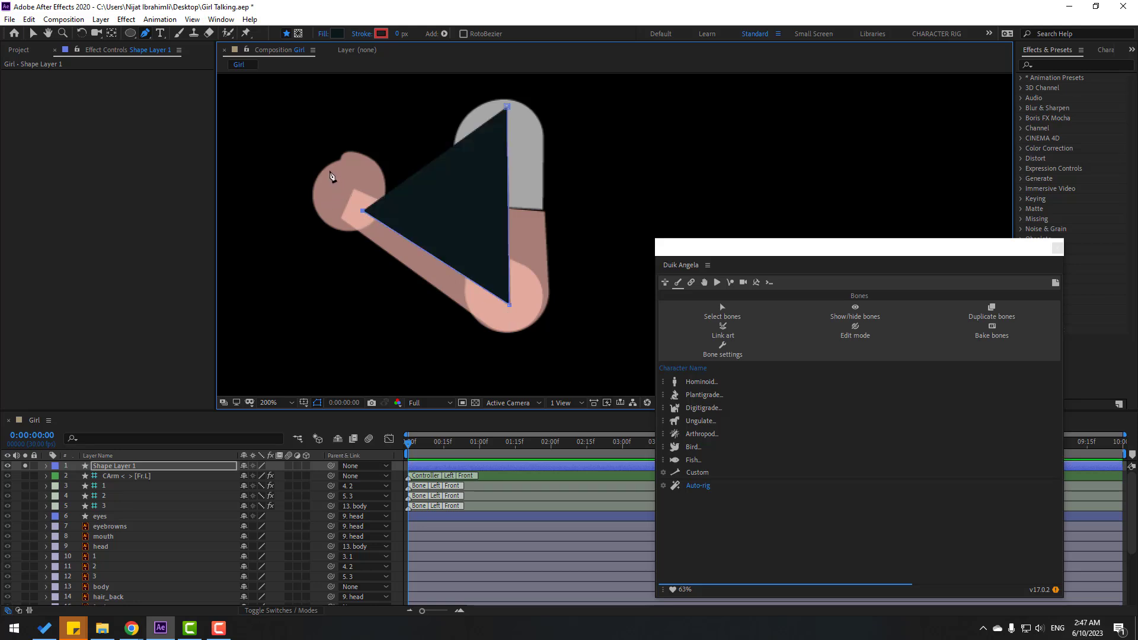
left_click(330, 172)
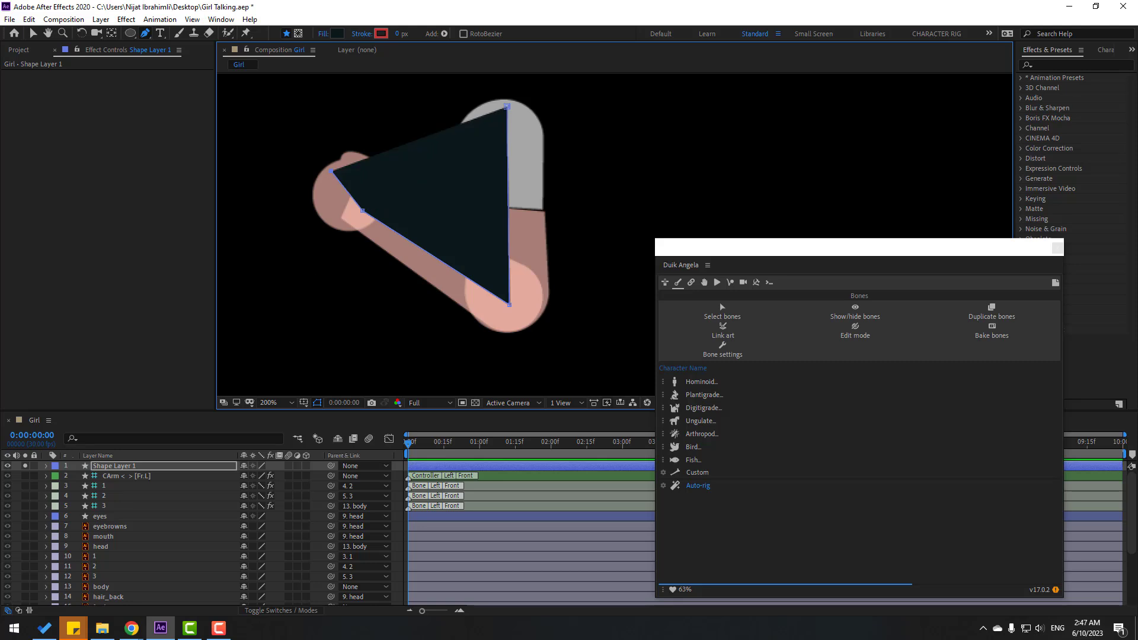
Create a Duik Hominoid Arm armature from the phone arm's path and delete its Arm_Tip bone.
left_click(709, 386)
left_click(717, 398)
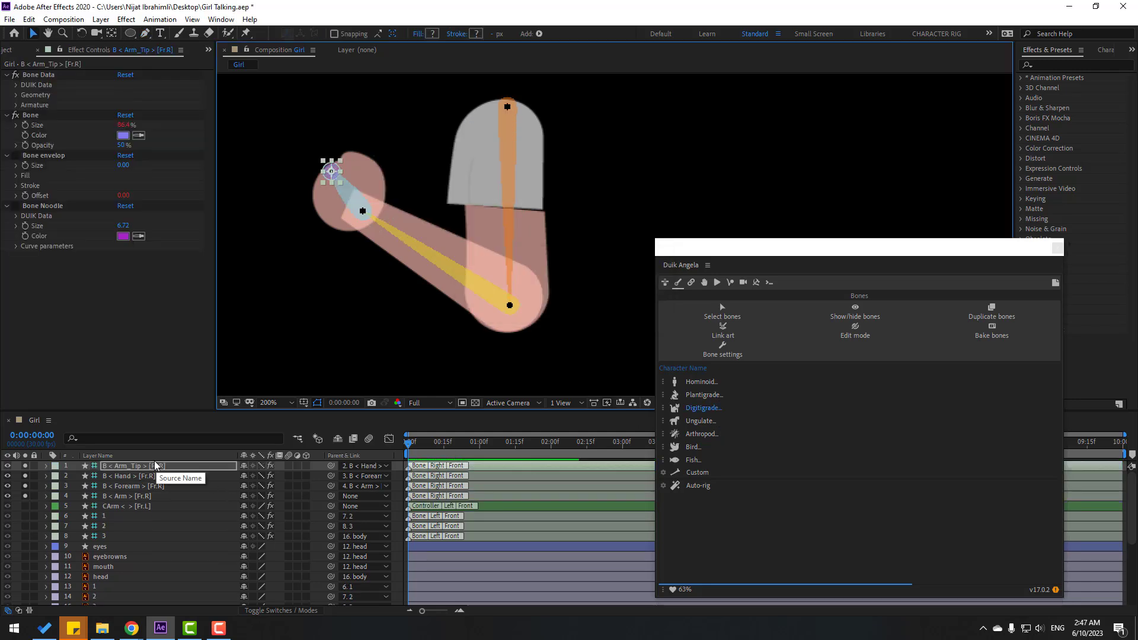
key("Delete")
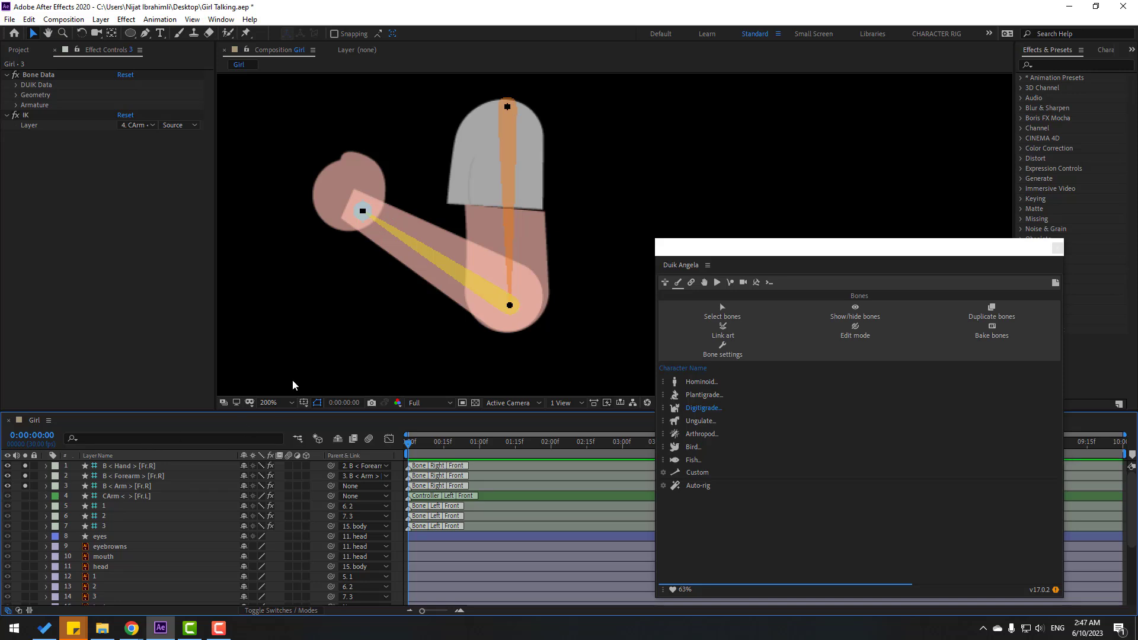
Rename the phone arm's hand, forearm and upper-arm bones to 1, 2 and 3, and parent bone 3 to the body layer.
left_click(135, 468)
key("Return")
type("1")
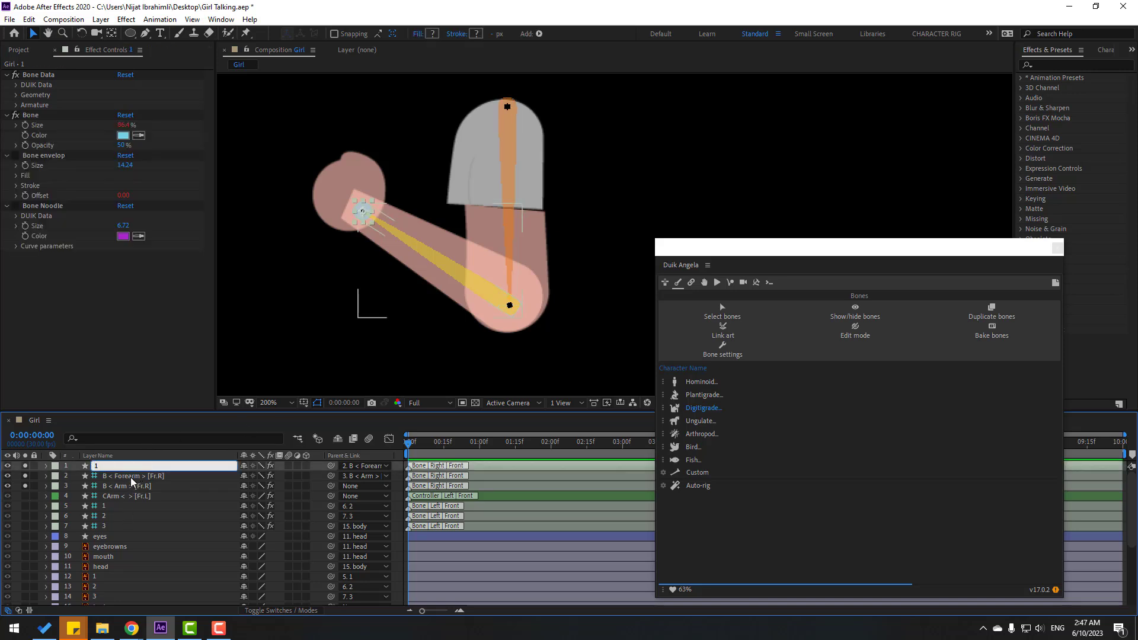
left_click(132, 477)
key("Return")
type("2")
key("Return")
left_click(130, 487)
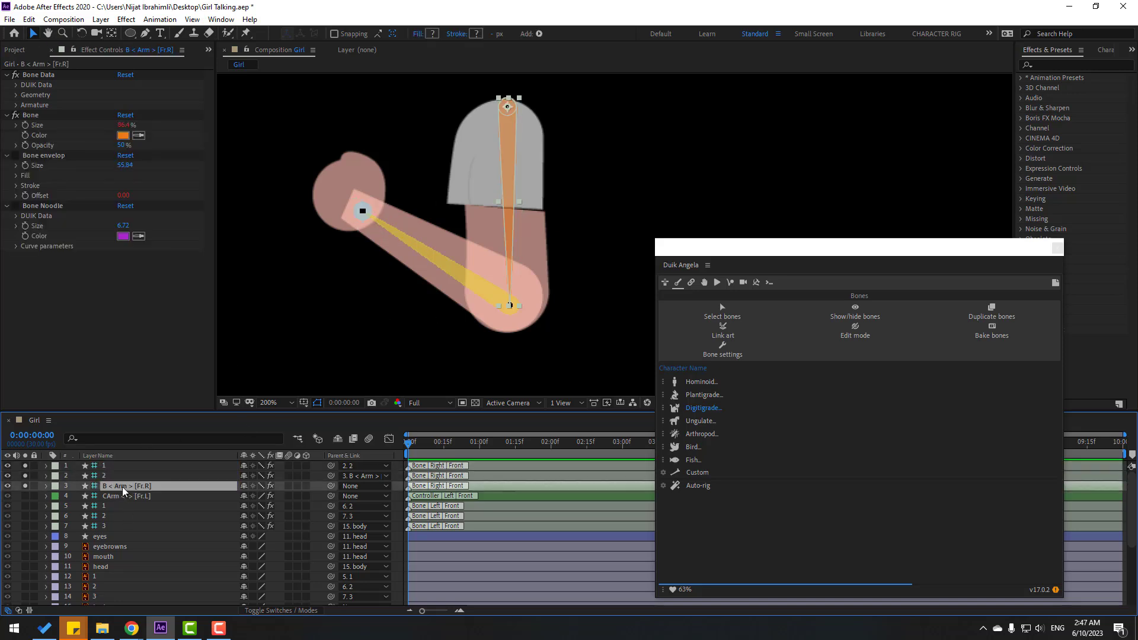
key("Return")
type("3")
key("Return")
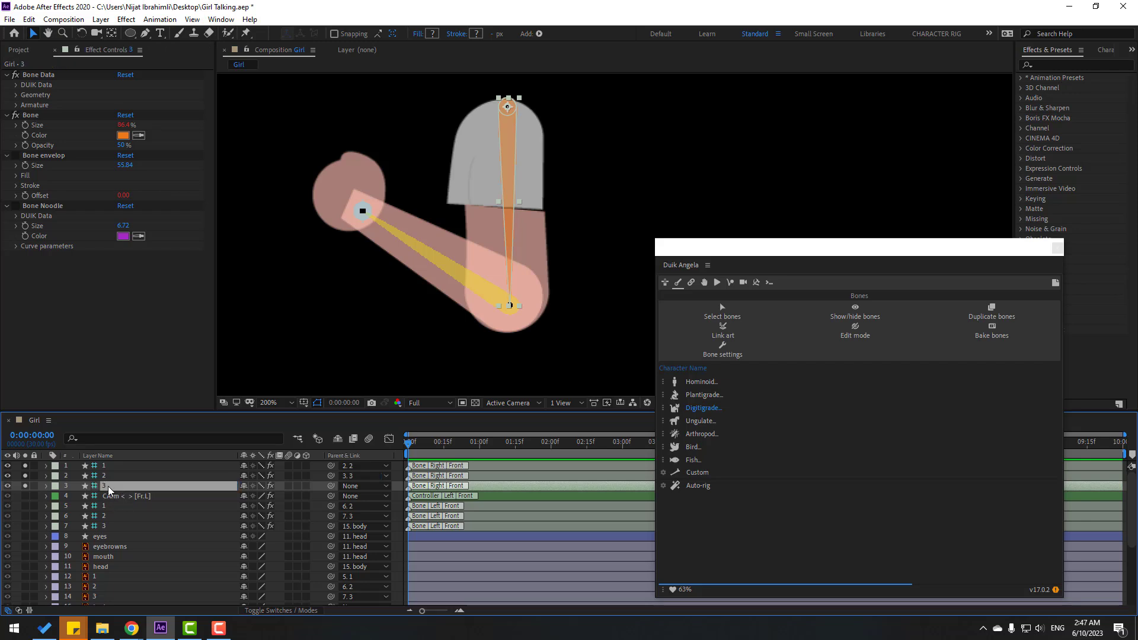
left_click_drag(331, 486, 142, 560)
Parent the phone arm's artwork layers 1, 2 and 3 to the bones with matching numbers, and collapse their opacity properties.
left_click_drag(241, 412, 240, 302)
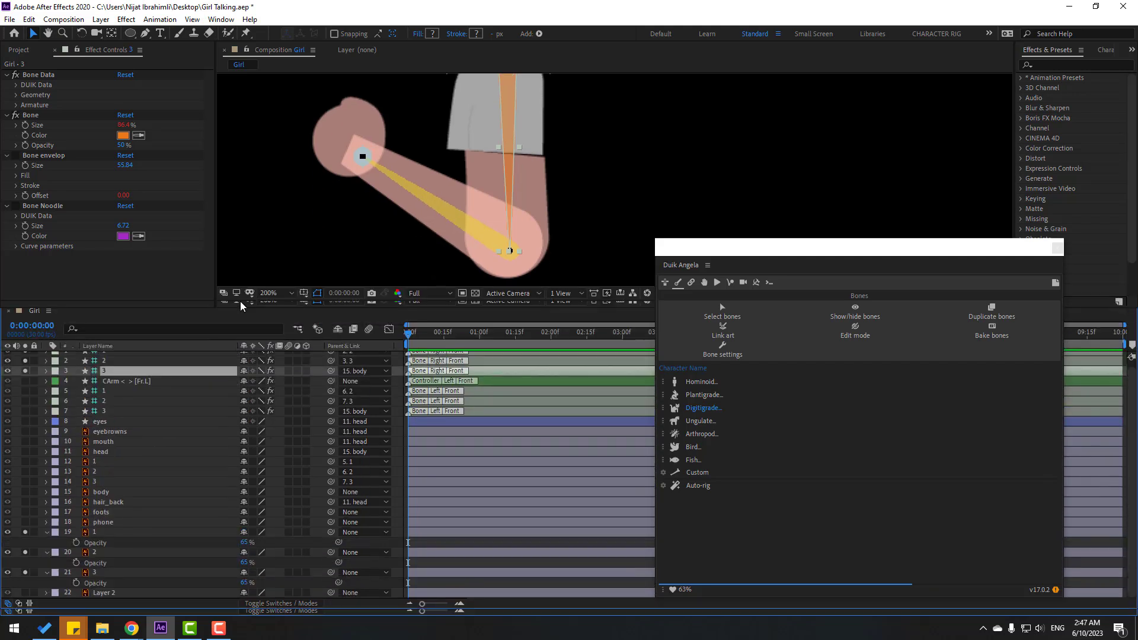
left_click(96, 541)
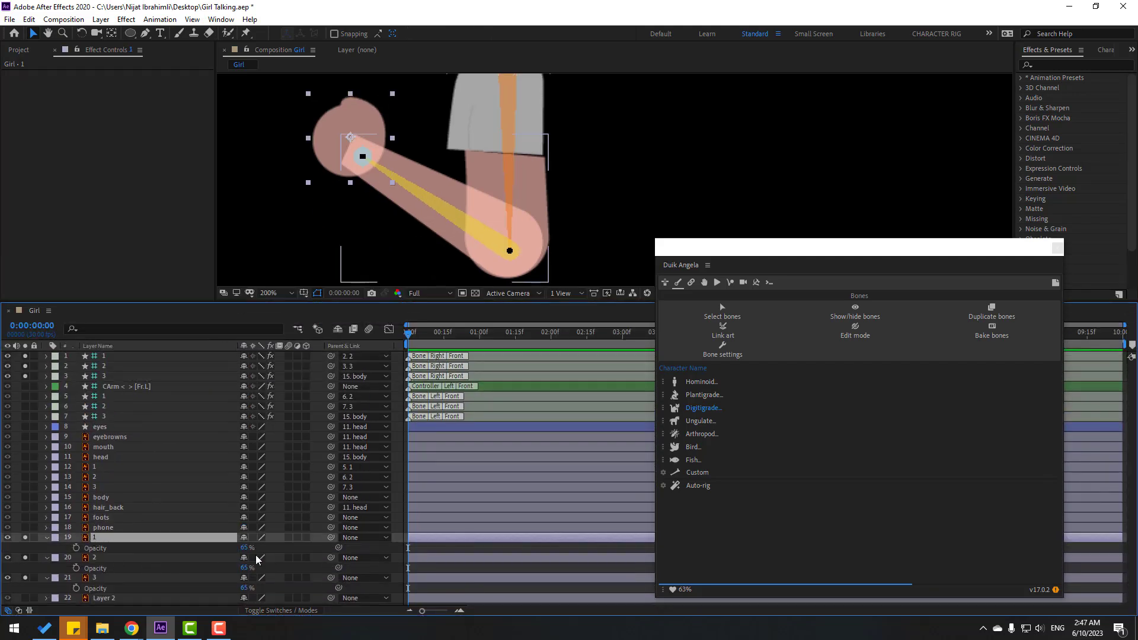
left_click_drag(331, 537, 112, 358)
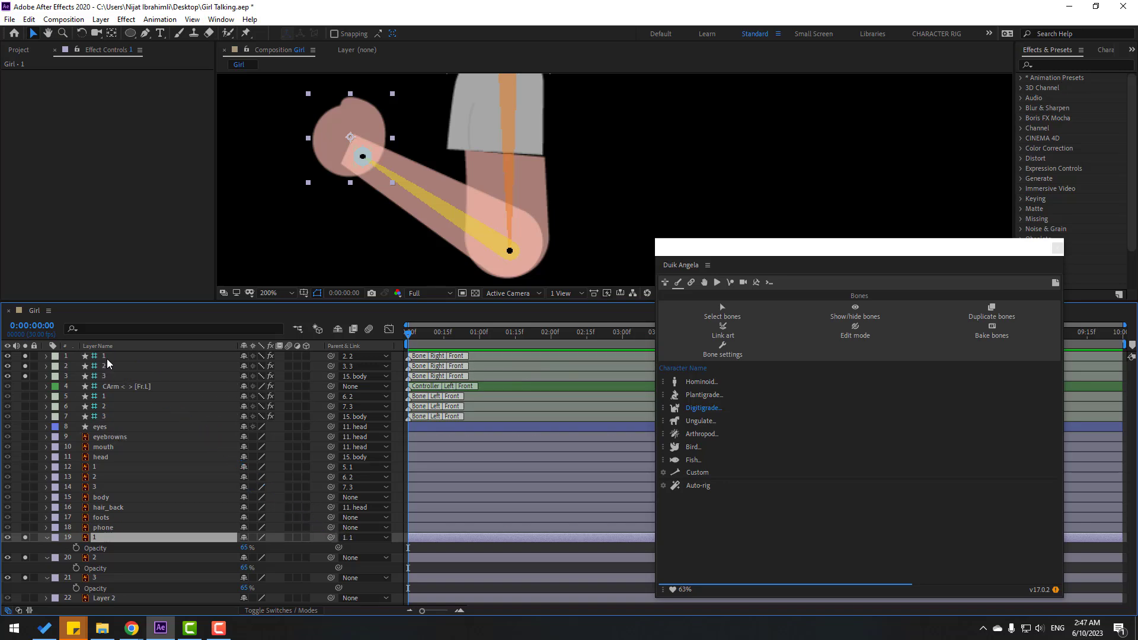
left_click(110, 356)
left_click(95, 558)
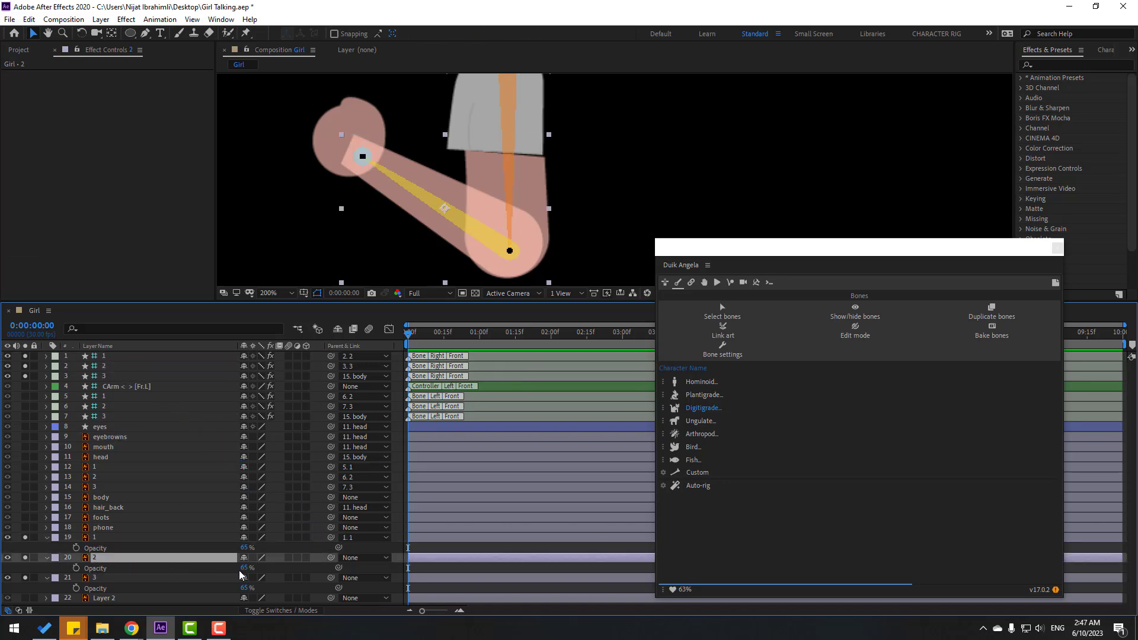
left_click_drag(255, 514, 103, 366)
left_click(96, 578)
left_click_drag(331, 579, 104, 376)
left_click(47, 538)
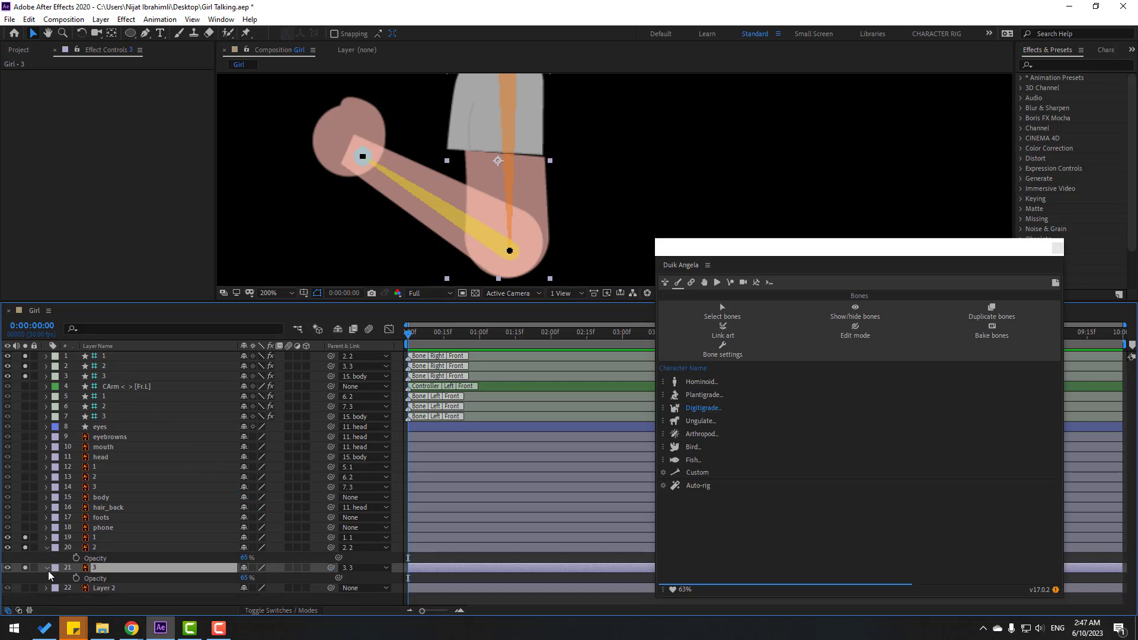
left_click(47, 568)
left_click(47, 548)
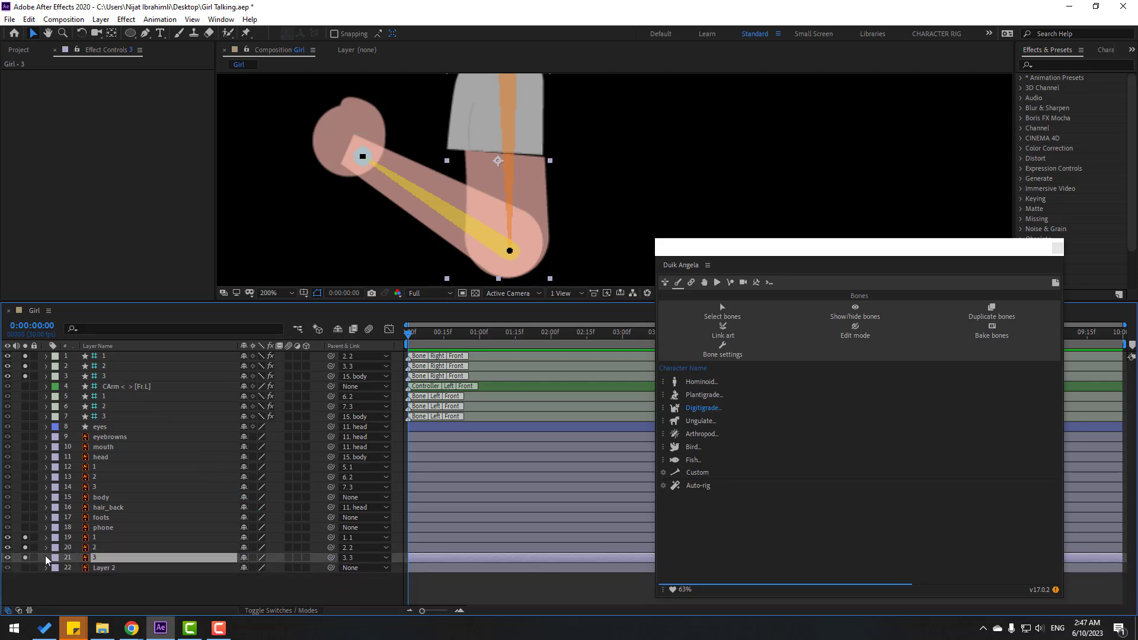
left_click_drag(348, 302, 348, 391)
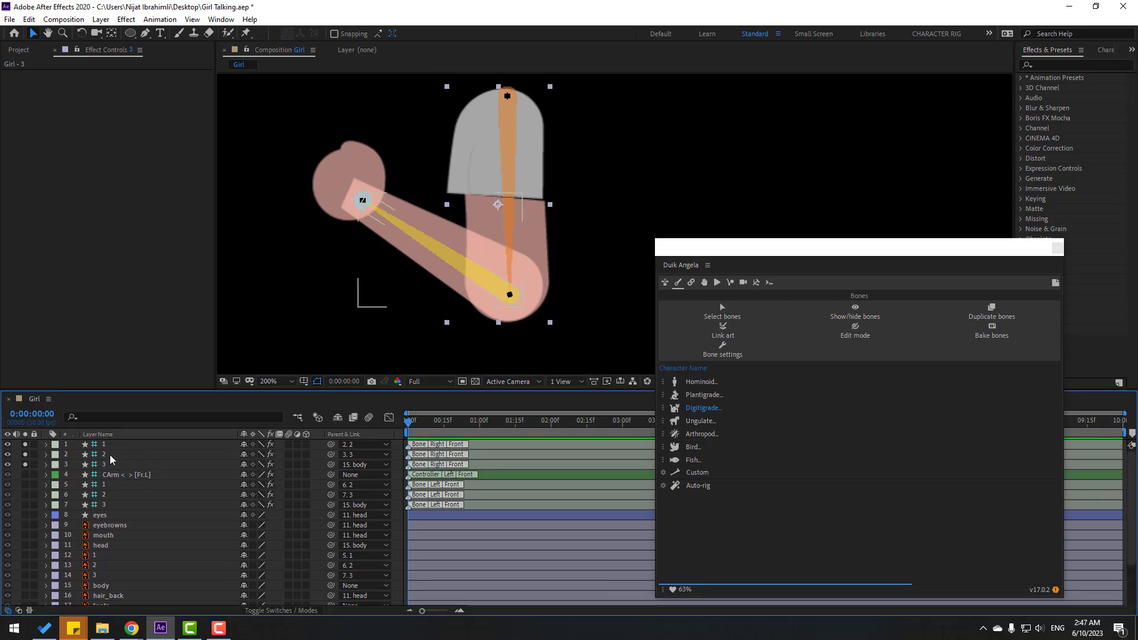
Auto-rig the phone arm's three bones with Duik Angela.
left_click(105, 464)
left_click(109, 453, "ctrl")
left_click(121, 444, "ctrl")
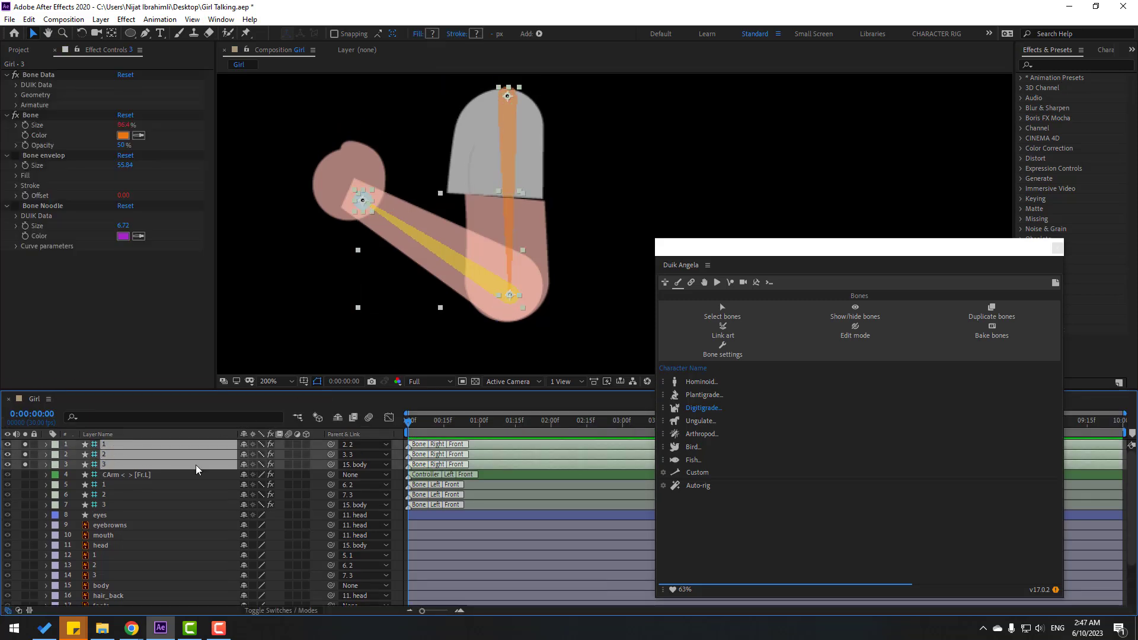
left_click(699, 486)
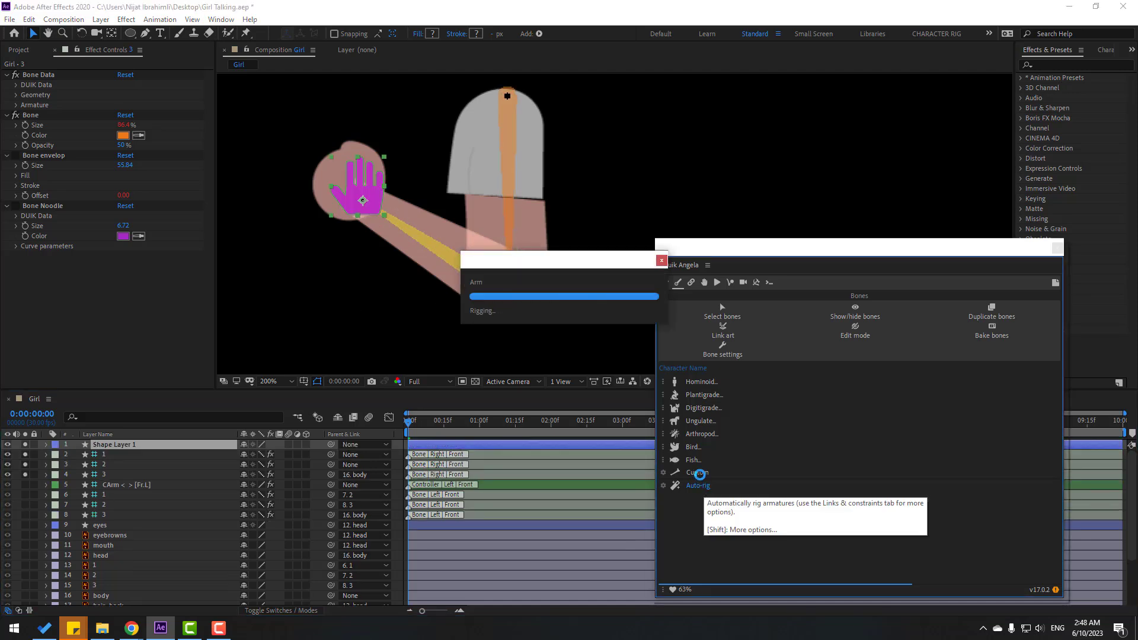
scroll(111, 483, "up", 5)
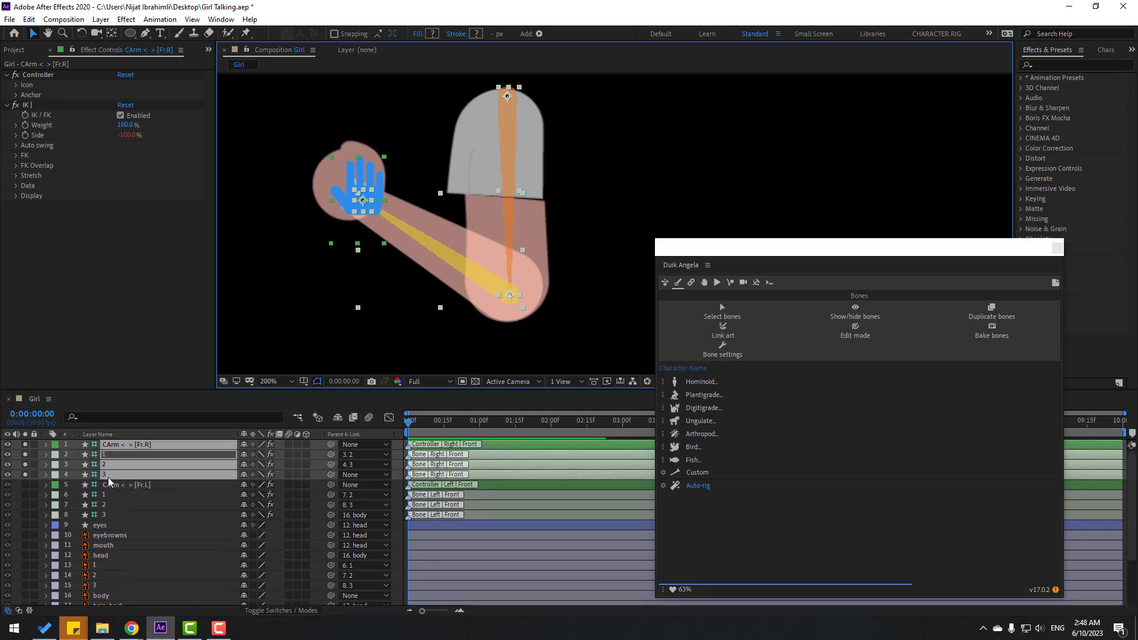
Test the phone arm rig by moving its hand controller, and undo the move.
left_click(109, 504)
left_click(124, 445)
mouse_move(374, 190)
left_mouse_down()
mouse_move(393, 168)
mouse_move(376, 172)
left_mouse_up()
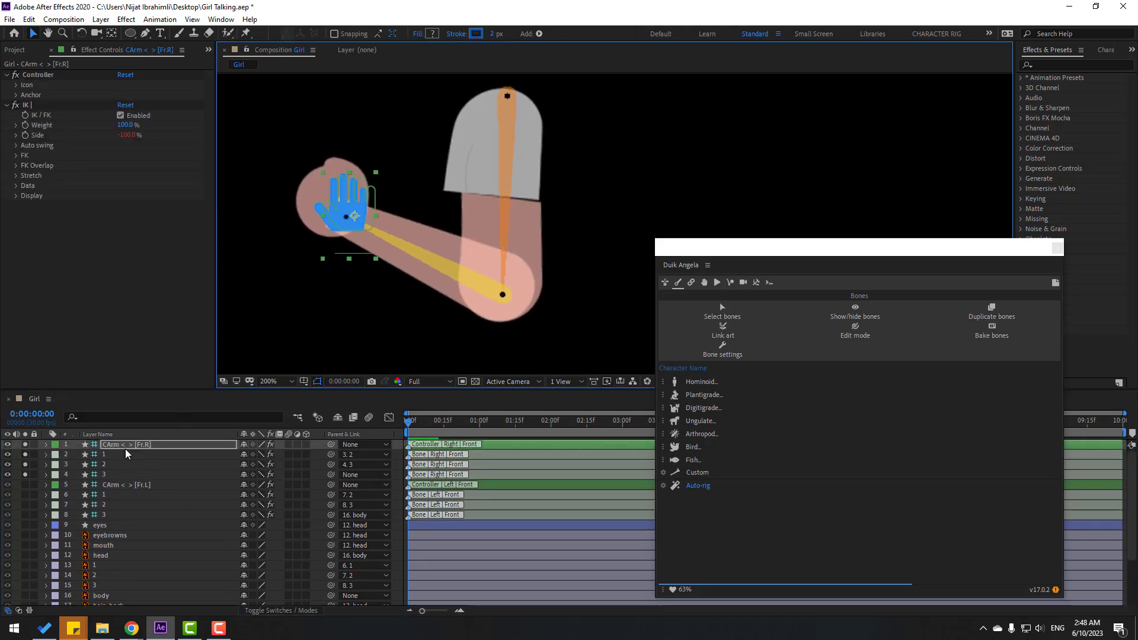
key("ctrl+z")
Set the phone arm controller's icon position to -85, 0 and turn off solo for the arm's controller, bones and artwork layers.
left_click(16, 85)
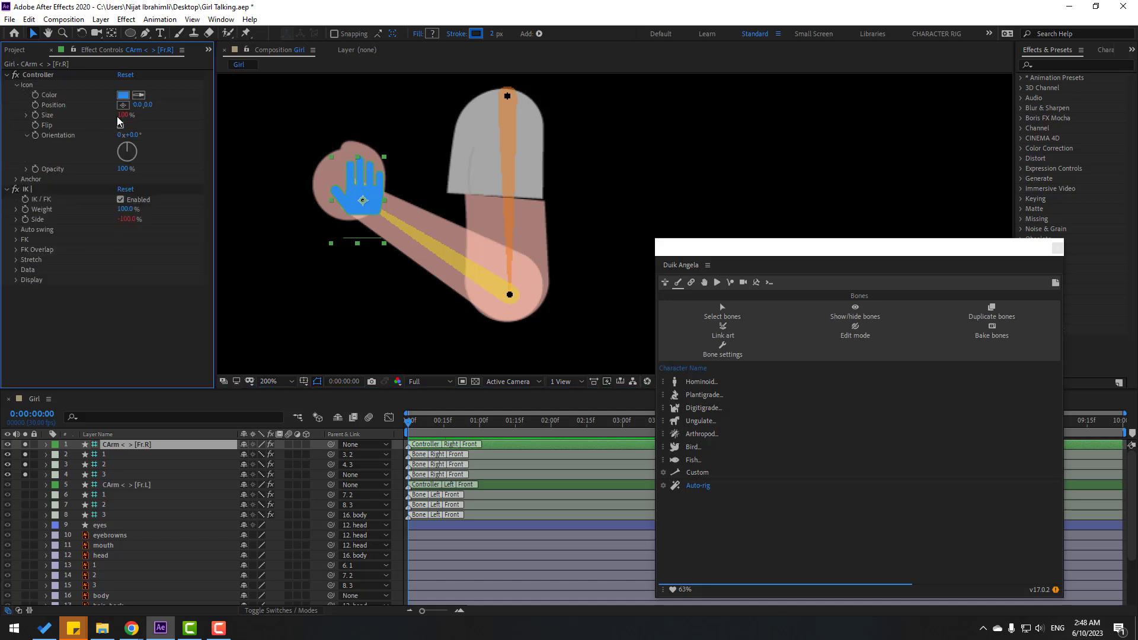
left_click_drag(139, 105, 87, 105)
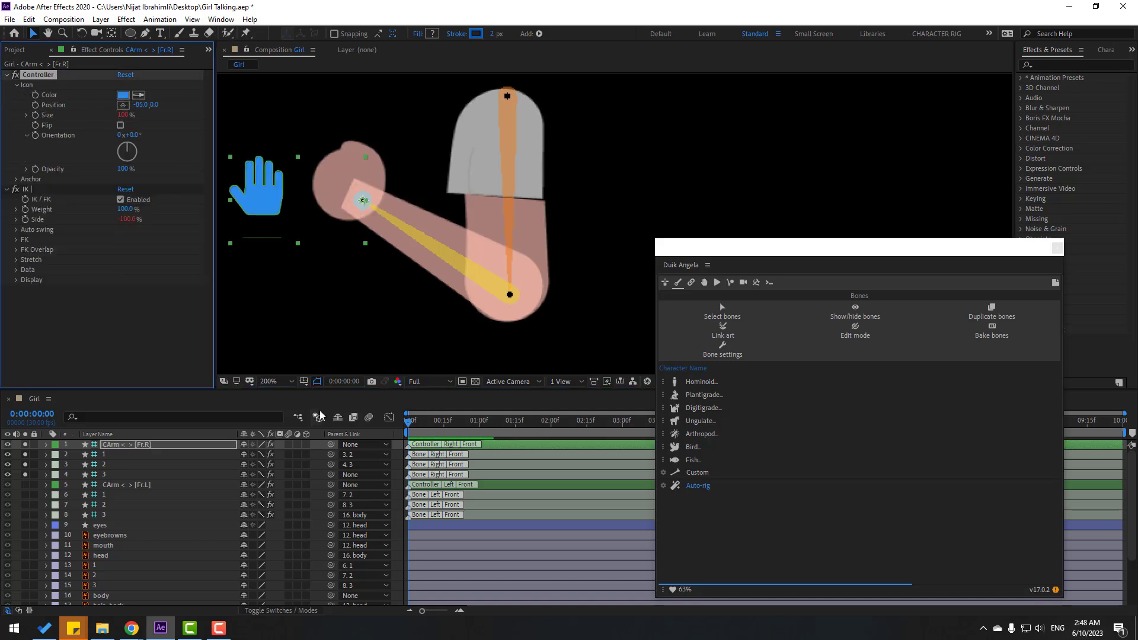
left_click_drag(25, 475, 25, 444)
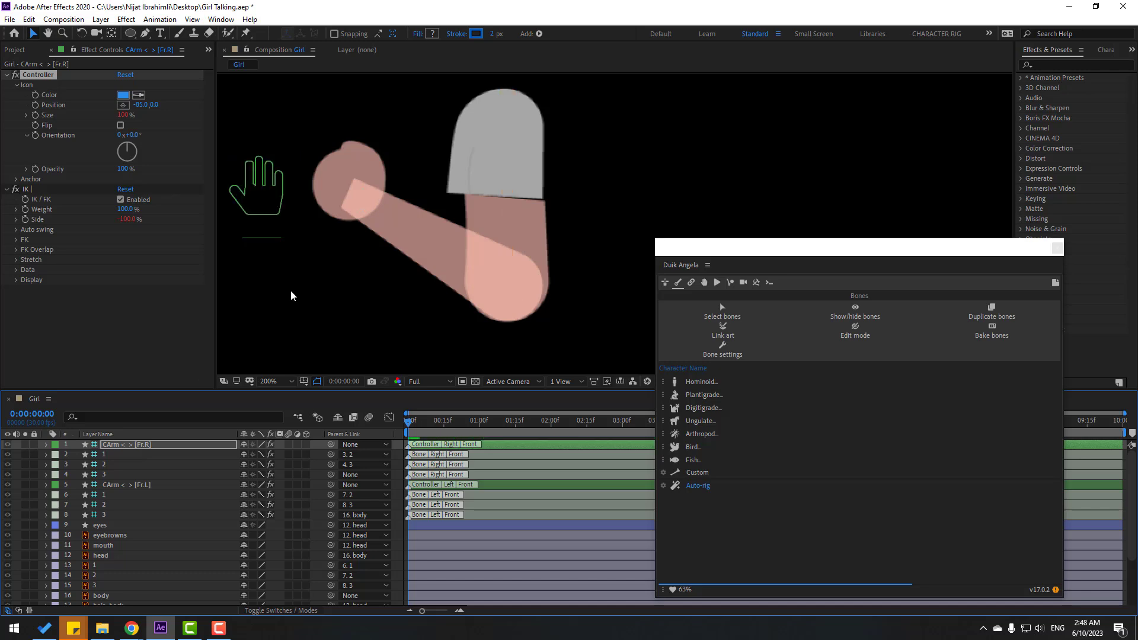
scroll(145, 553, "down", 3)
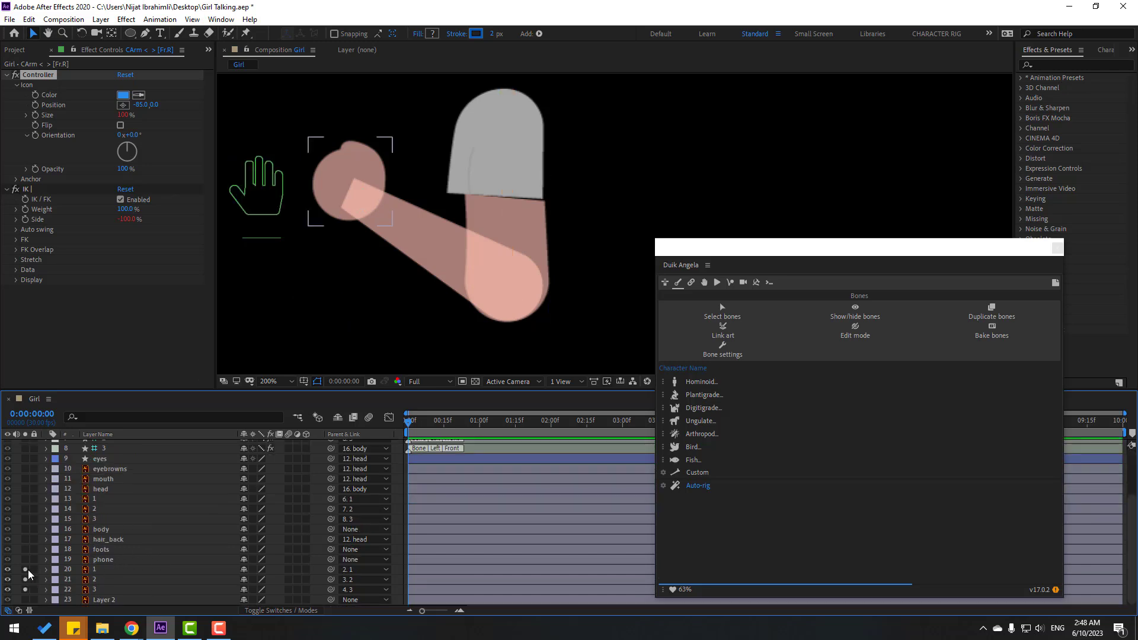
scroll(414, 337, "down", 1)
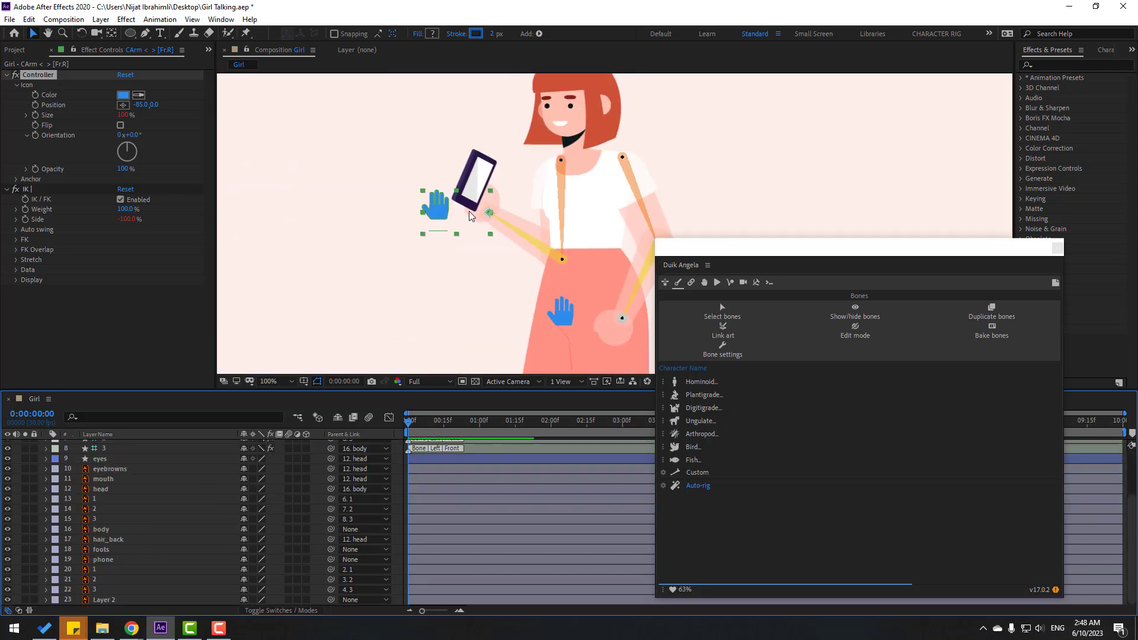
Parent the phone layer to the phone arm's hand controller, CArm [Fr.R].
scroll(442, 247, "up", 1)
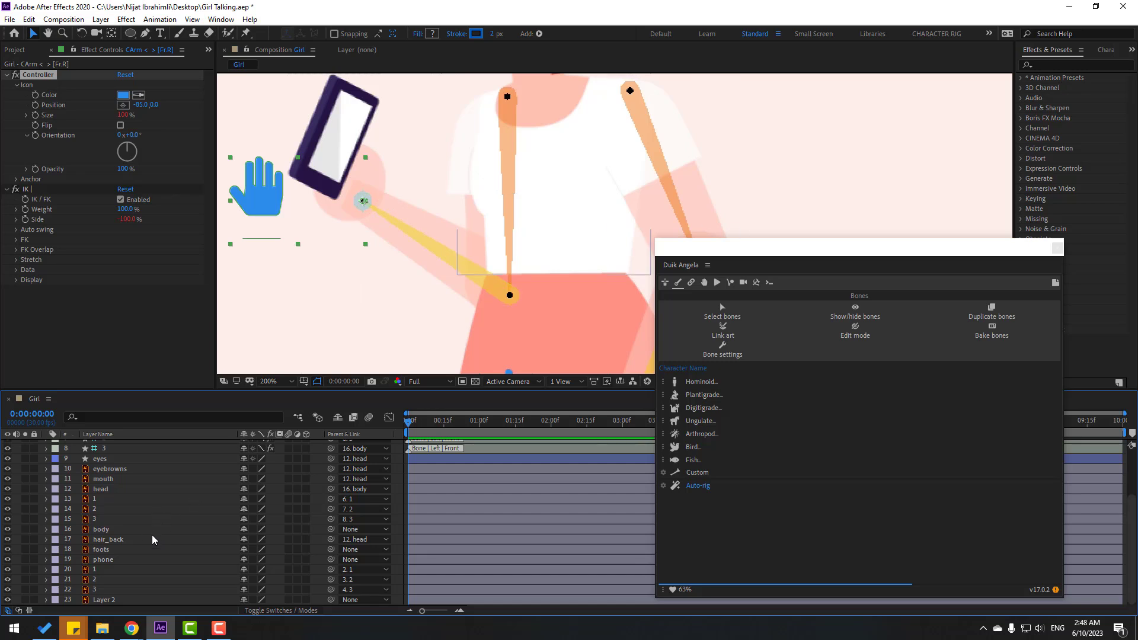
left_click(114, 560)
scroll(330, 590, "up", 3)
left_click_drag(330, 590, 126, 458)
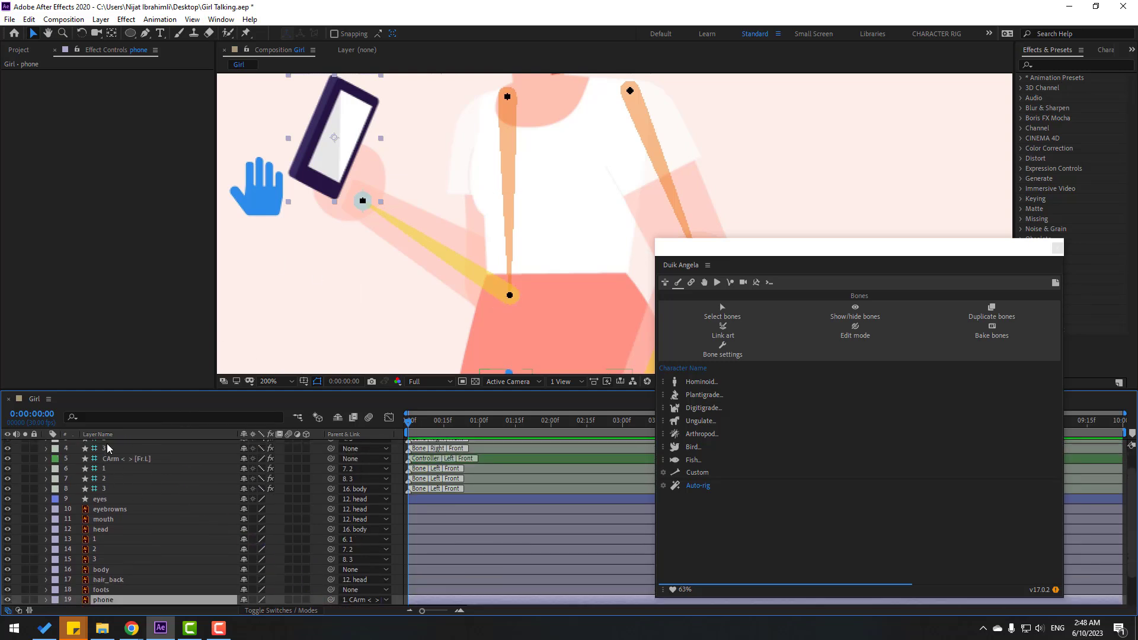
Test that the phone follows the phone arm's hand controller by moving the controller, and undo the move.
left_click(269, 211)
mouse_move(269, 211)
left_mouse_down()
mouse_move(286, 228)
mouse_move(270, 198)
left_mouse_up()
key("ctrl+z")
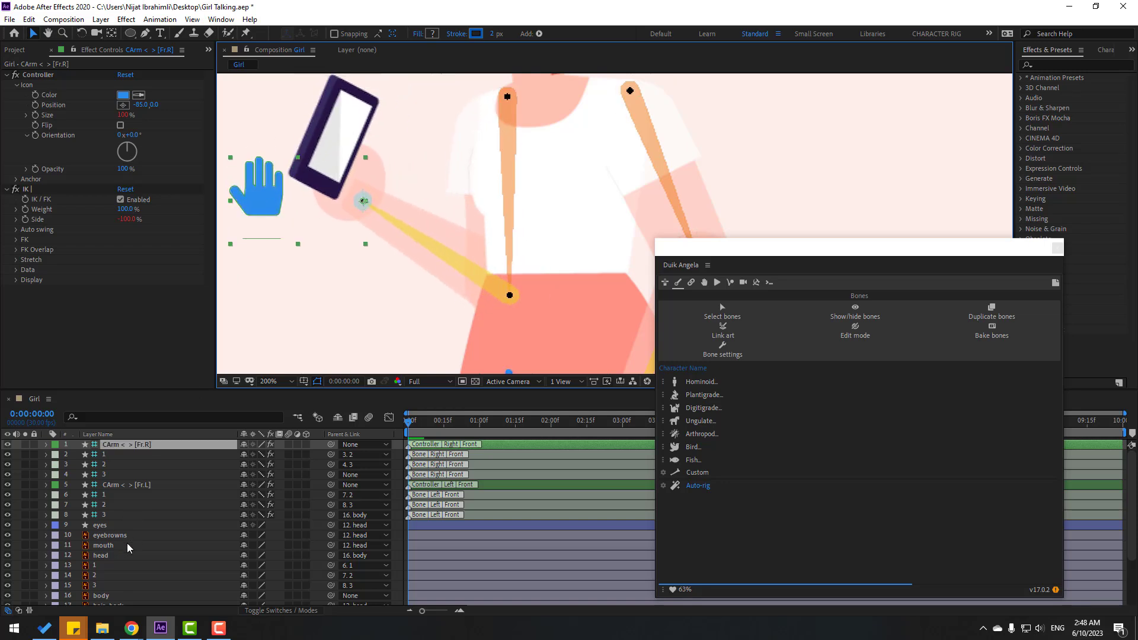
Move the phone over the palm of the hand and set its rotation to -24°.
left_click(339, 122)
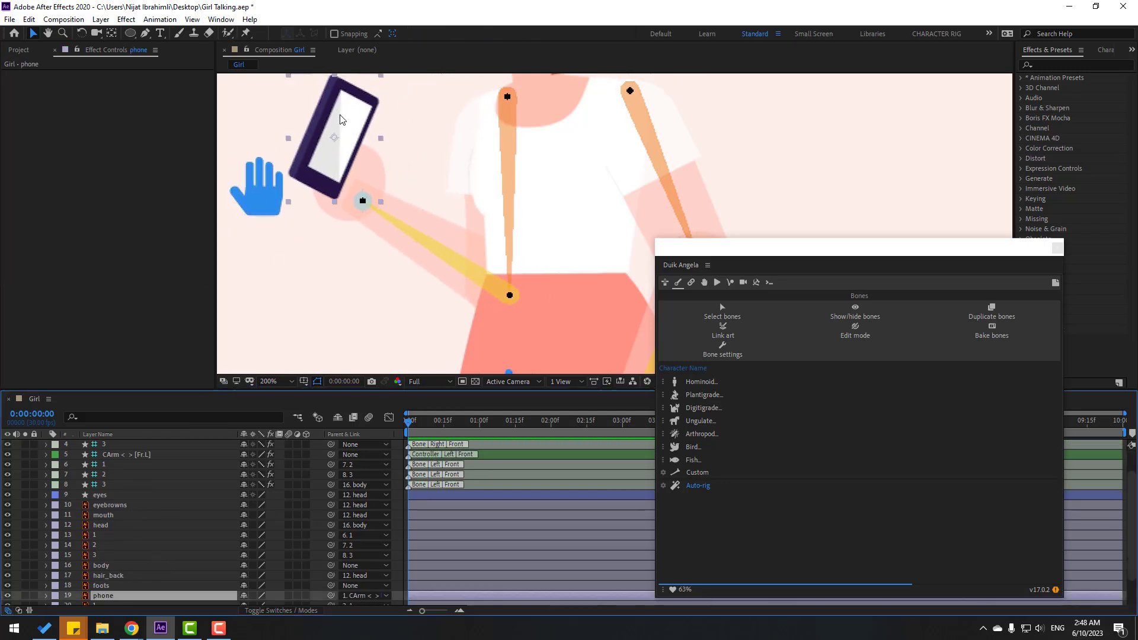
left_click_drag(349, 132, 364, 135)
scroll(413, 218, "down", 1)
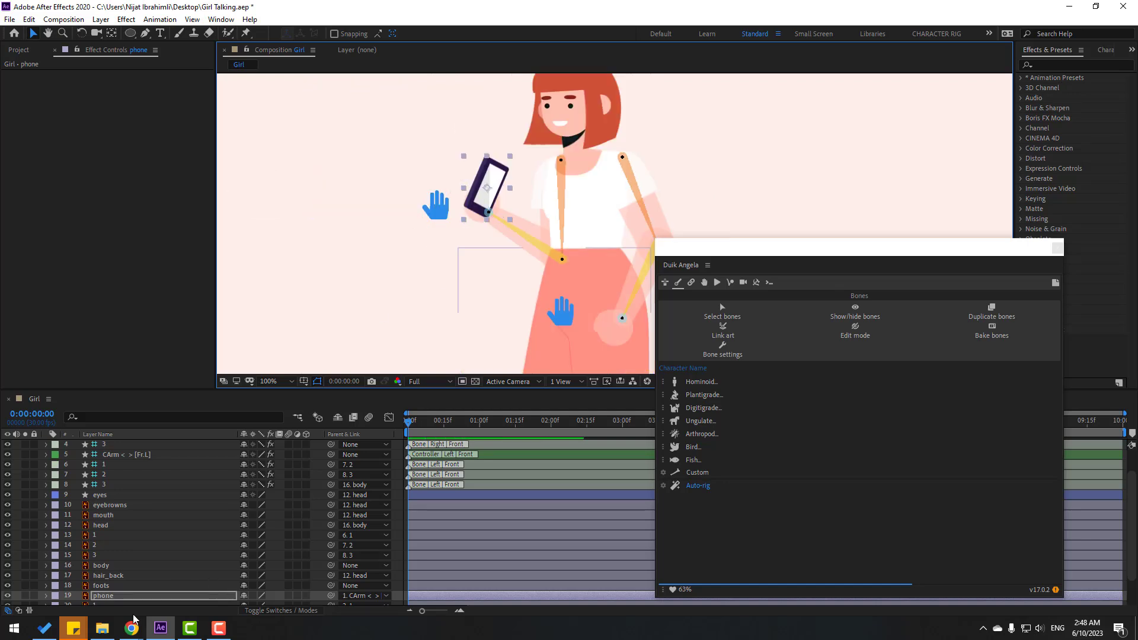
key("r")
scroll(143, 590, "down", 2)
left_click_drag(256, 570, 242, 570)
left_click_drag(490, 211, 483, 204)
left_click(418, 570)
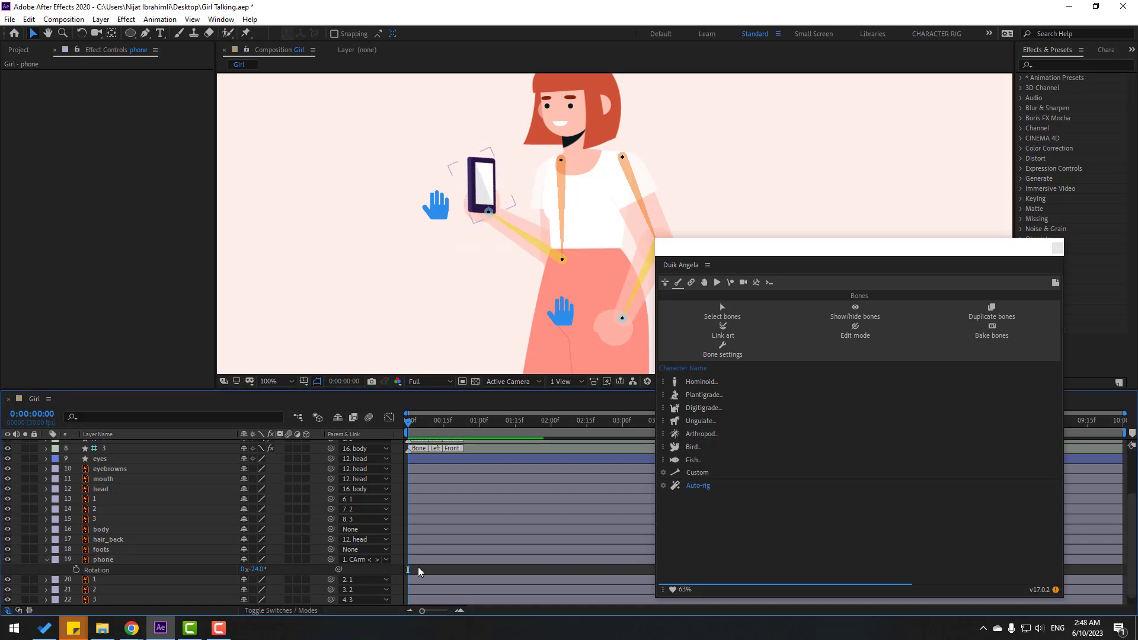
Restore the opacity of the phone arm's artwork layers 1, 2 and 3 to 100%.
scroll(191, 495, "up", 4)
scroll(180, 501, "down", 4)
left_click(102, 569)
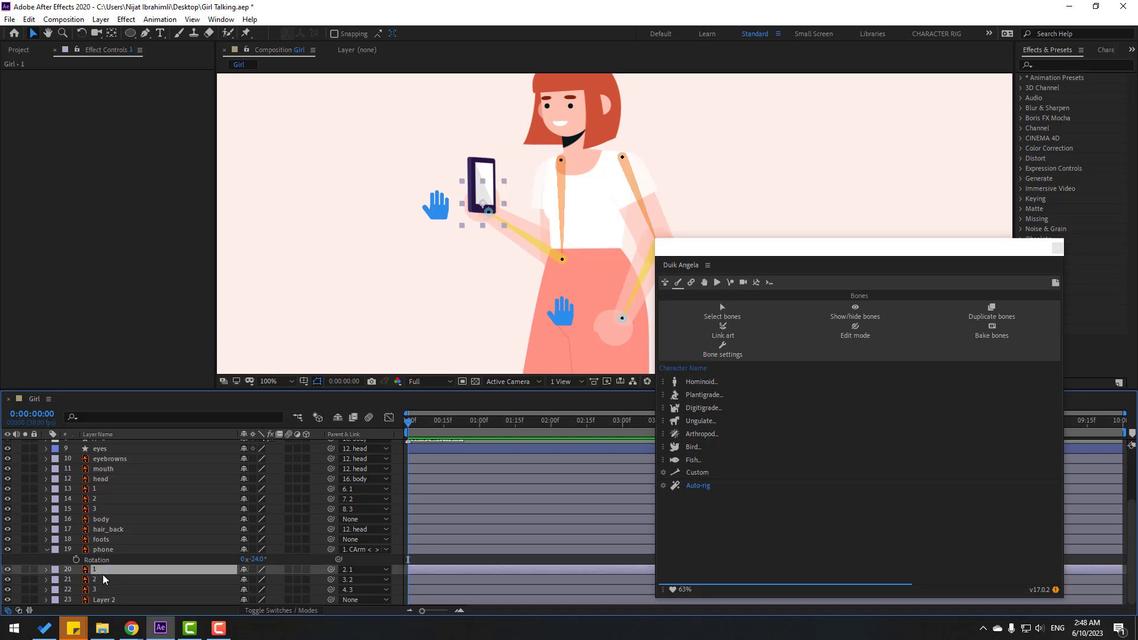
left_click(99, 580, "shift")
key("t")
scroll(120, 543, "down", 2)
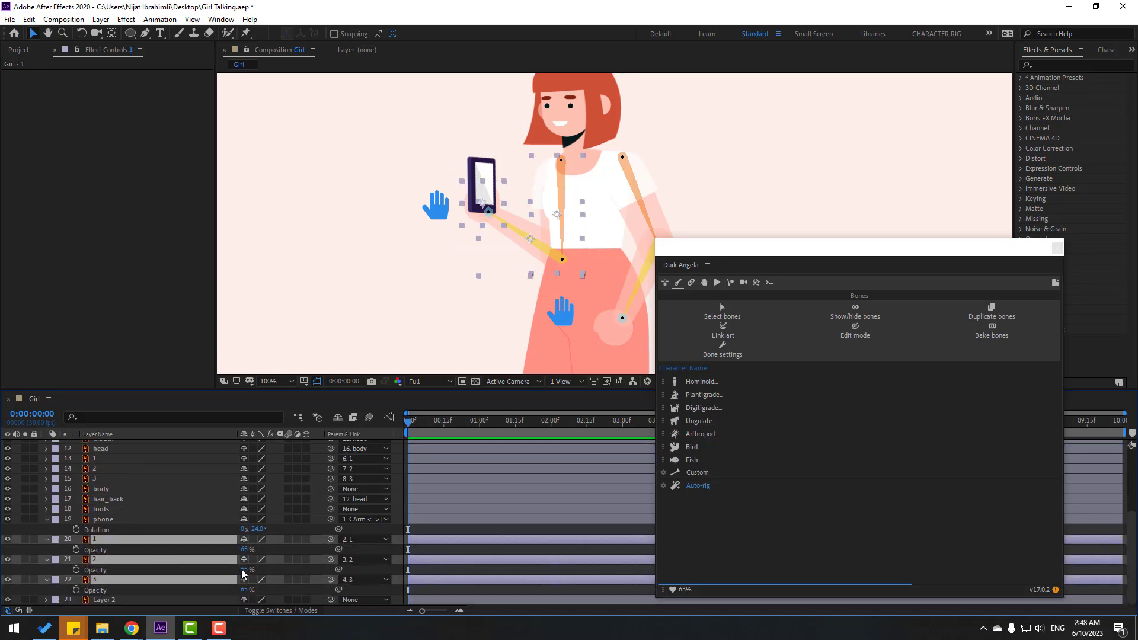
left_click_drag(243, 551, 385, 558)
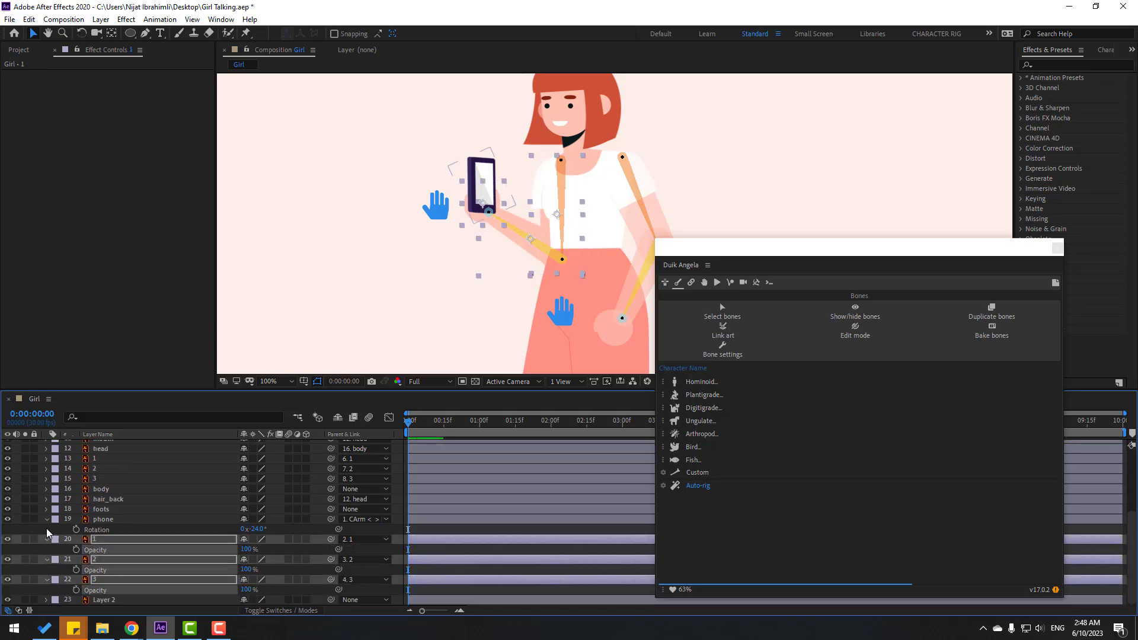
Set the opacity of the other arm's artwork layers 1, 2 and 3 to 100%.
scroll(112, 557, "up", 5)
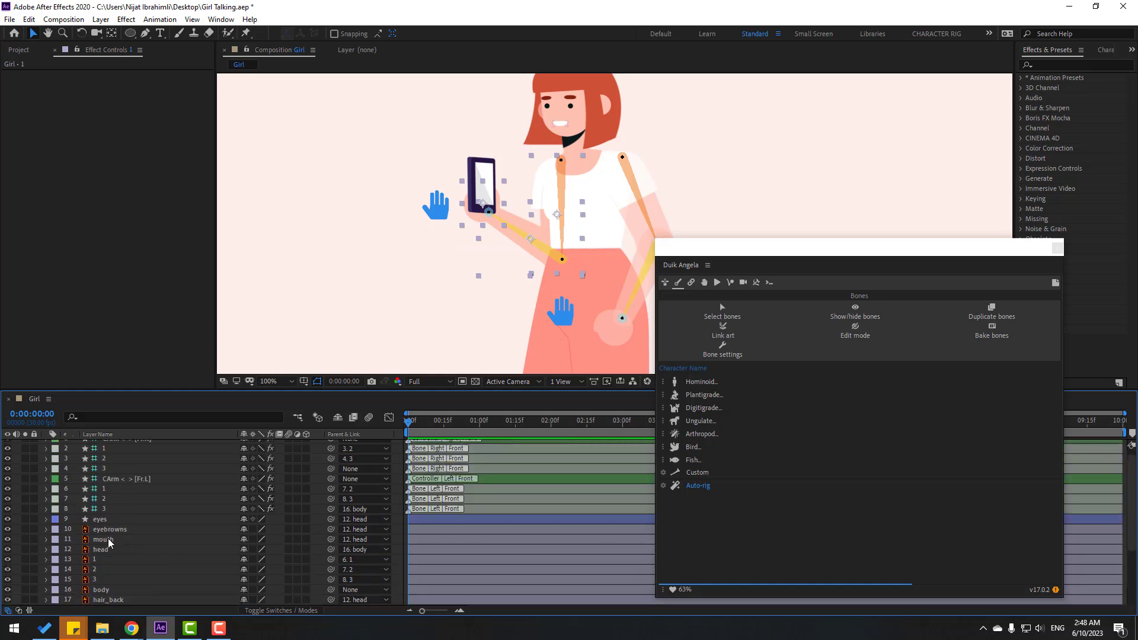
left_click(111, 561)
left_click(101, 571, "ctrl")
left_click(98, 580, "ctrl")
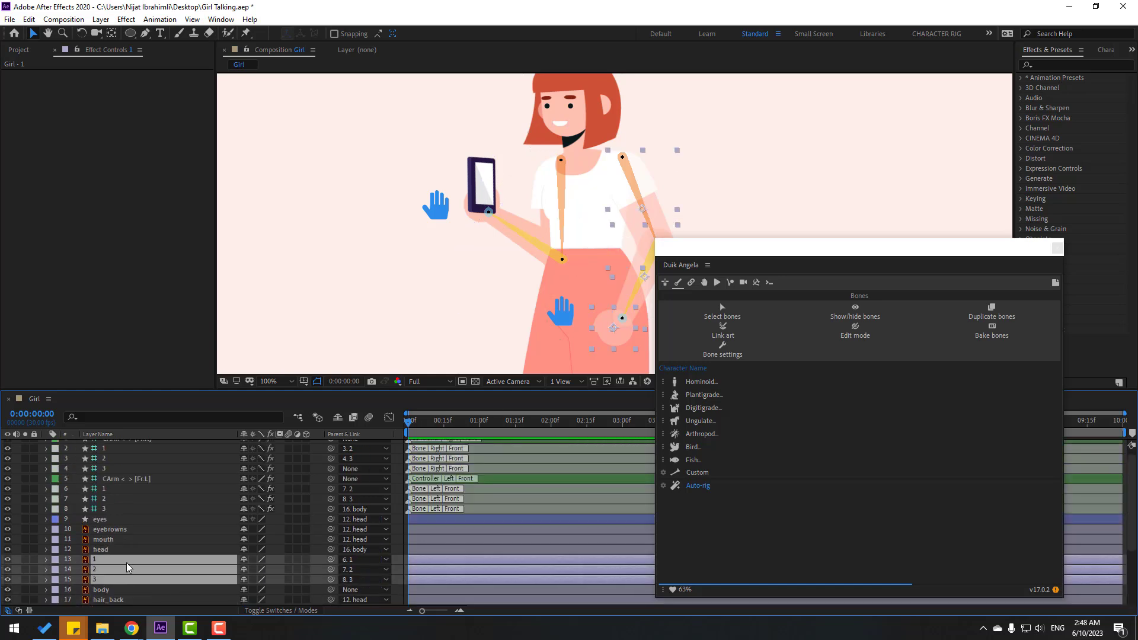
key("t")
left_click(244, 569)
type("100")
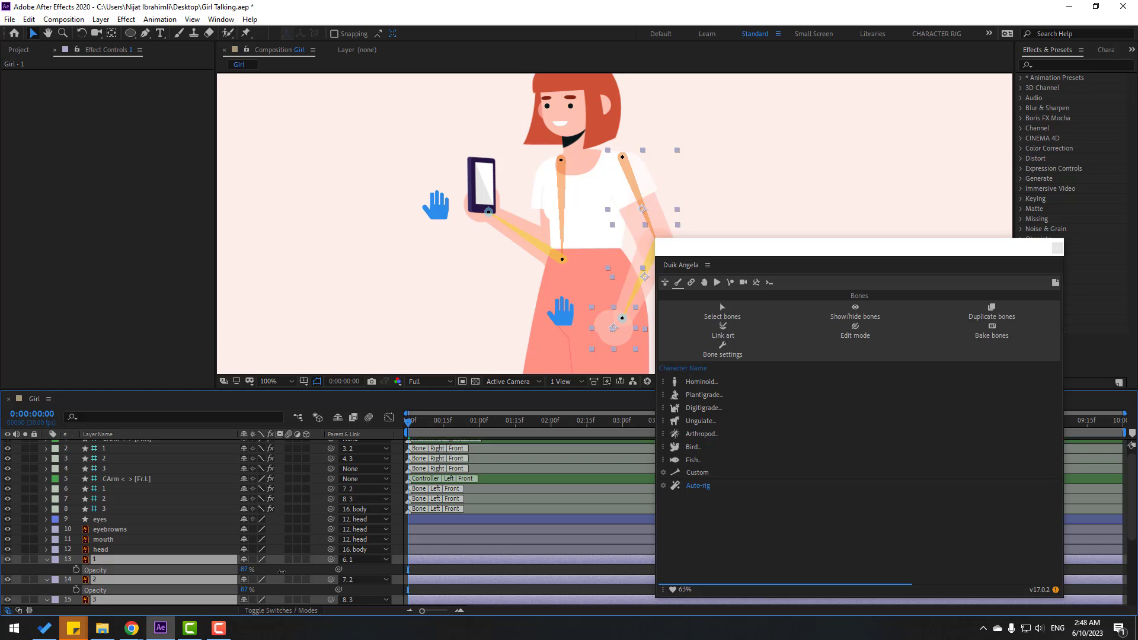
key("Return")
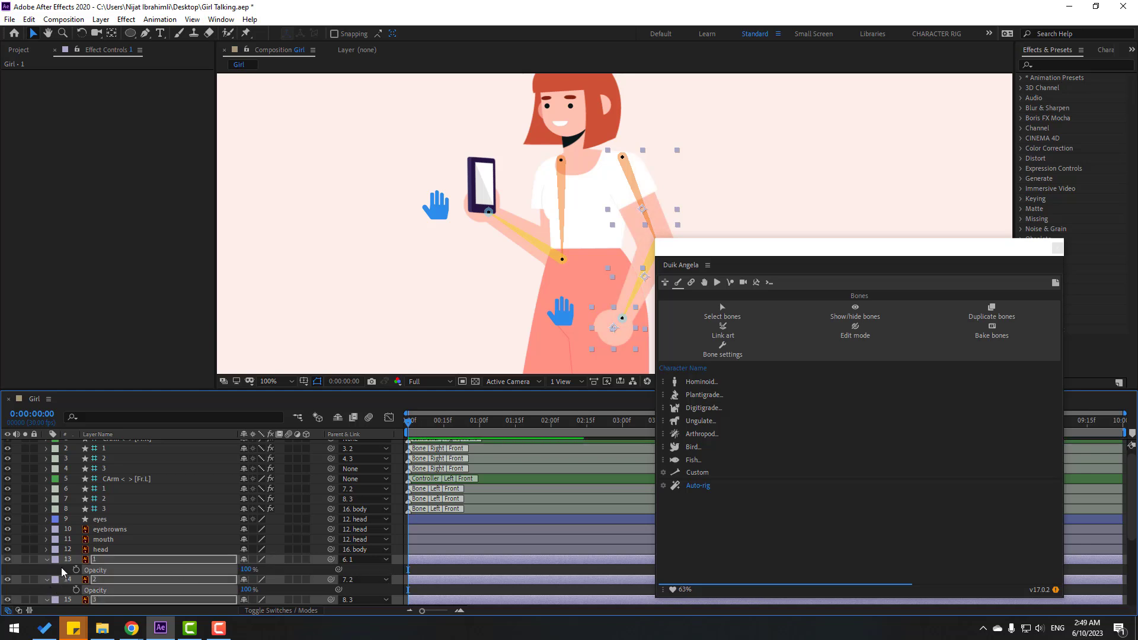
Collapse the expanded opacity properties of both arms' artwork layers in the timeline.
left_click(47, 560)
scroll(111, 590, "down", 3)
scroll(113, 590, "up", 3)
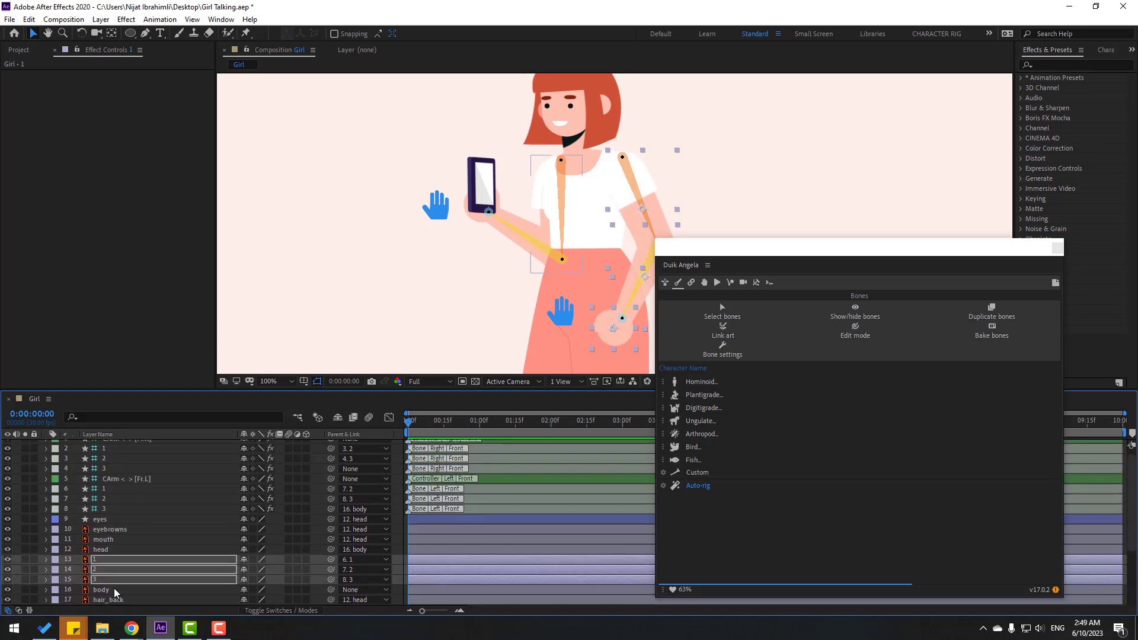
scroll(112, 590, "down", 3)
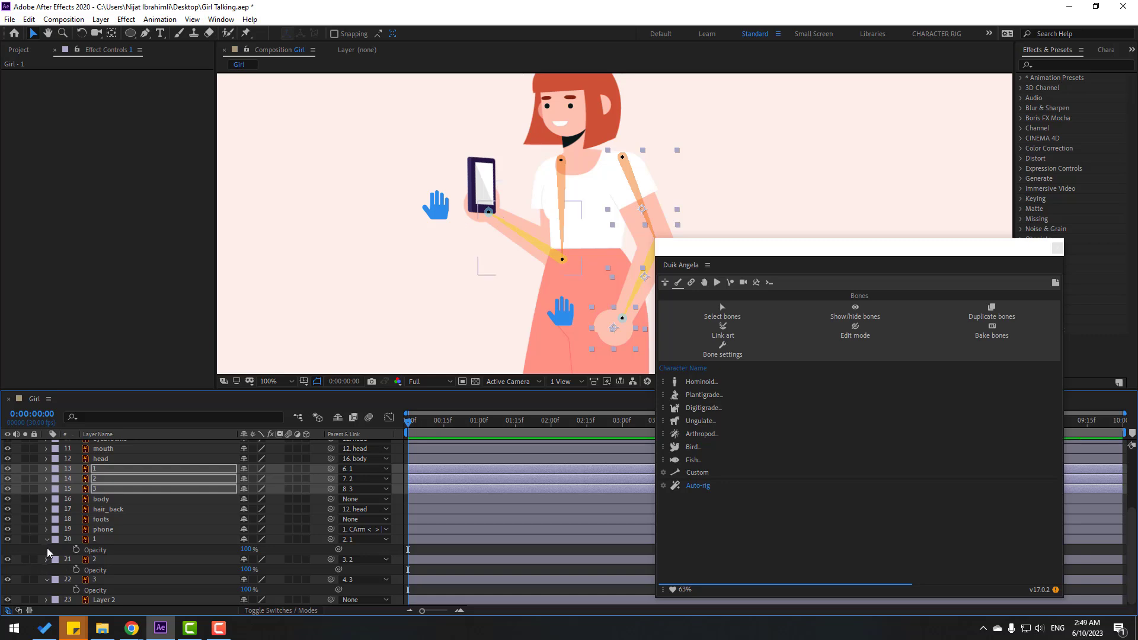
left_click(47, 560)
scroll(95, 545, "up", 6)
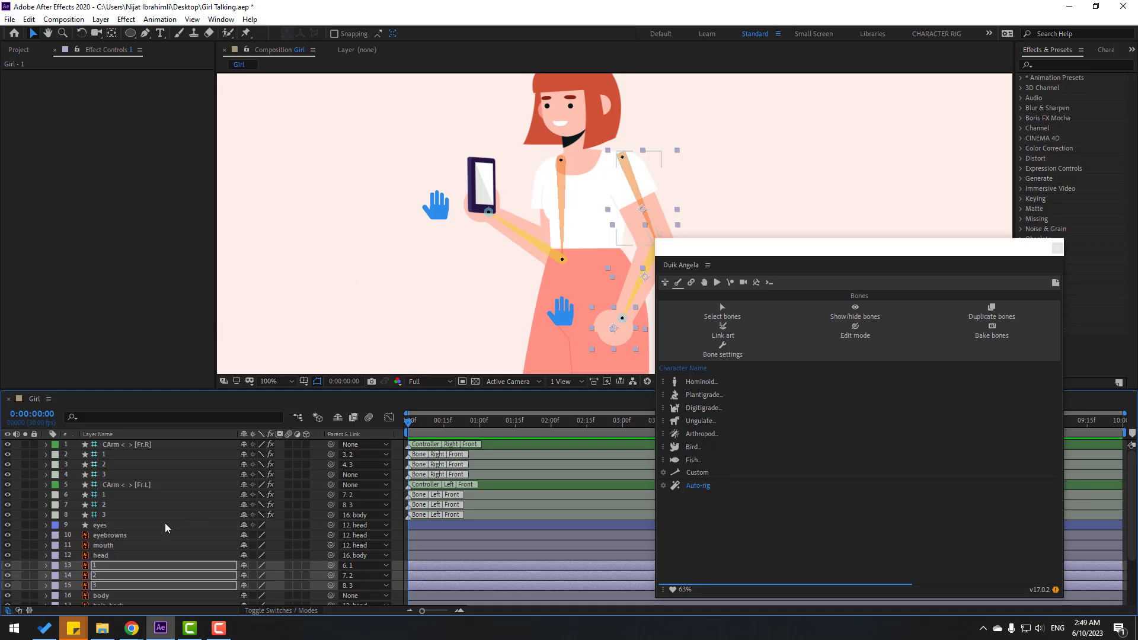
Create a Duik translation controller for the body layer.
left_click(705, 283)
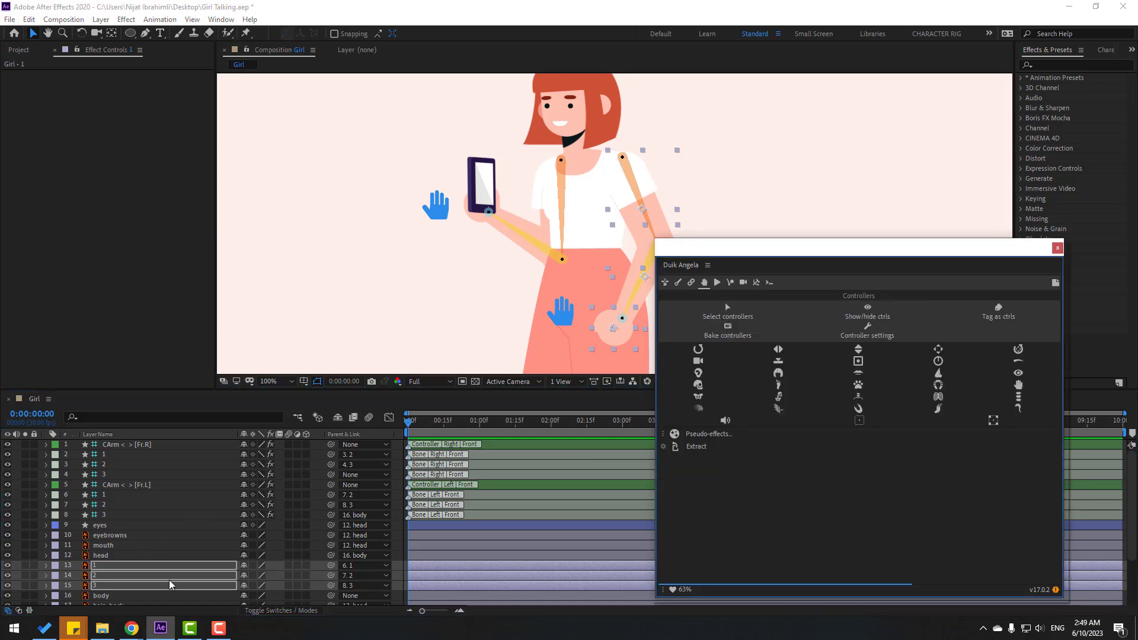
scroll(150, 587, "down", 1)
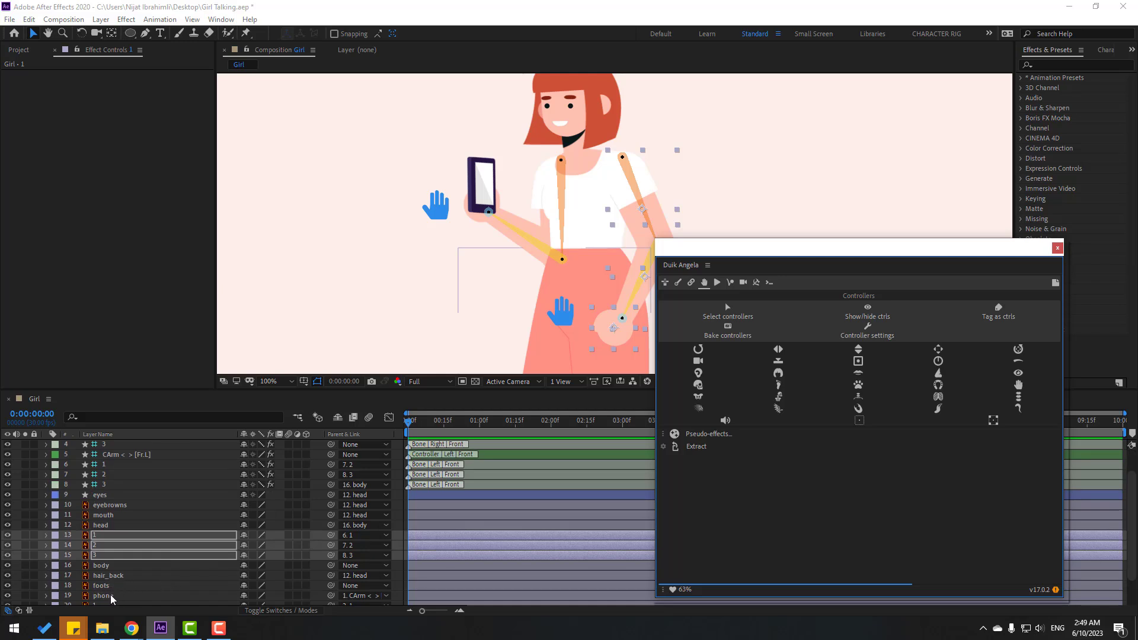
left_click(102, 565)
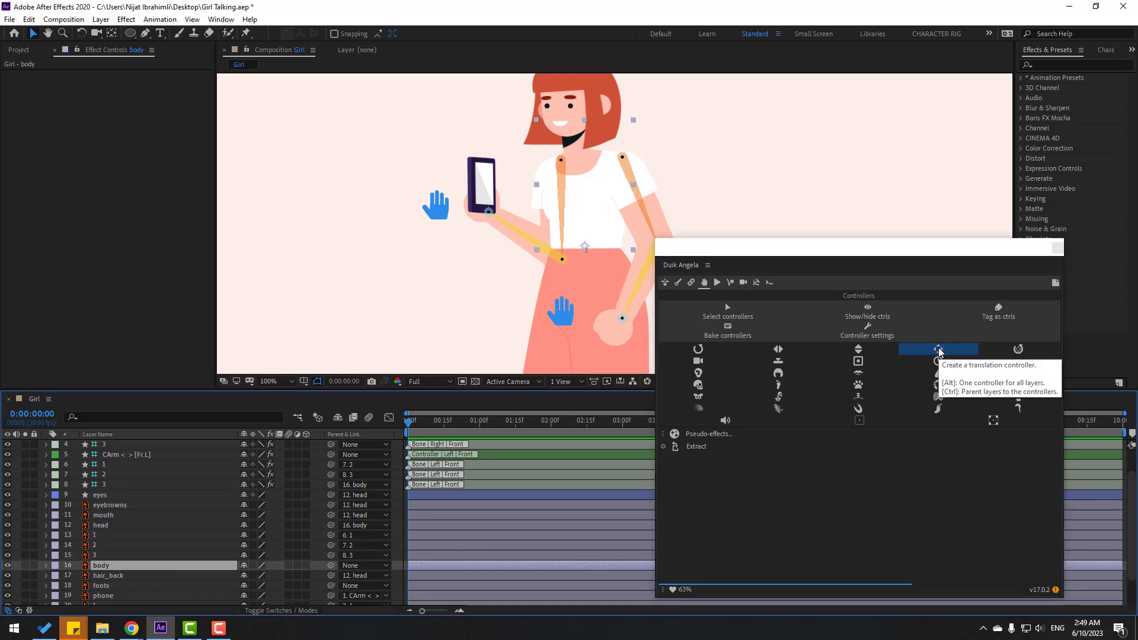
left_click(939, 350)
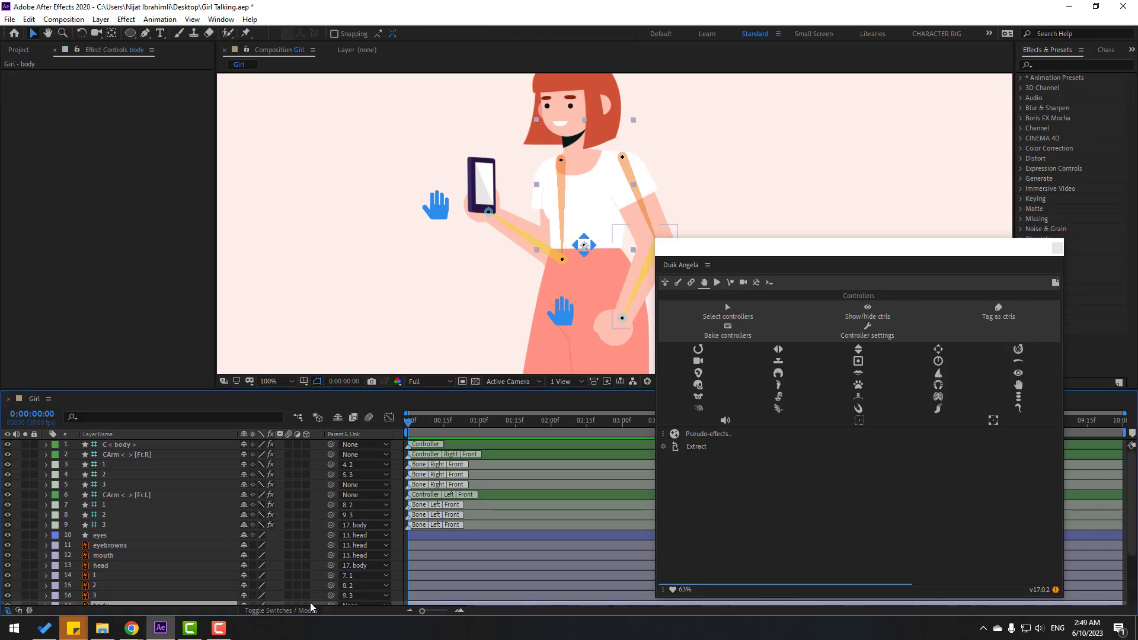
Parent the body layer to the C < body > controller.
scroll(314, 569, "down", 3)
left_click_drag(330, 564, 123, 449)
left_click(126, 447)
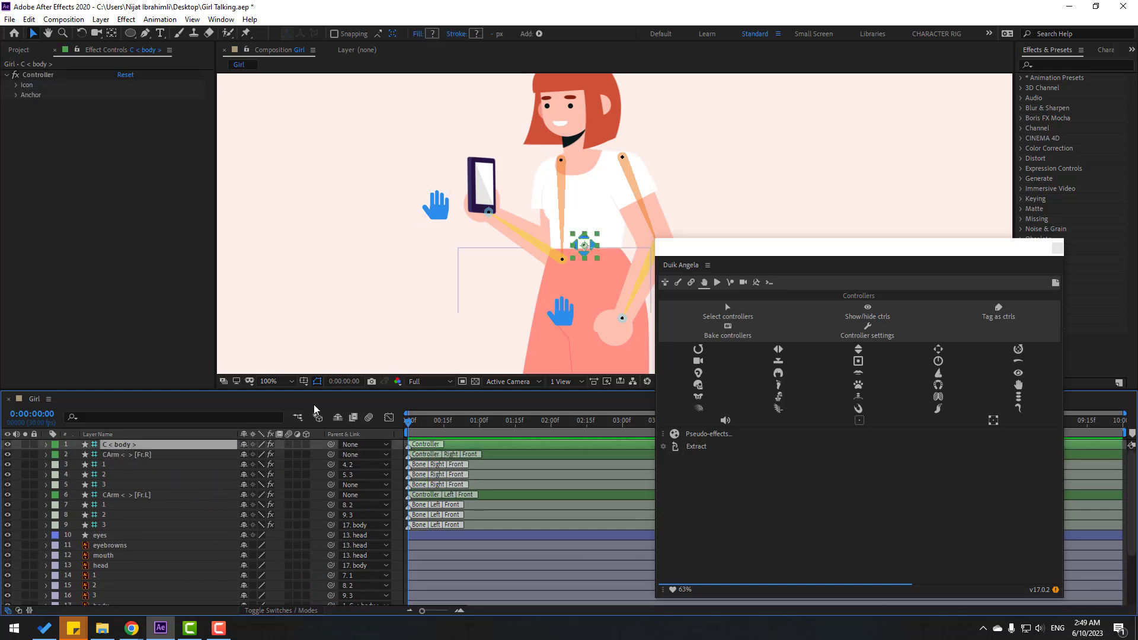
Test the C < body > controller by rotating it to 6°, and undo the rotation.
key("r")
left_click_drag(250, 454, 271, 457)
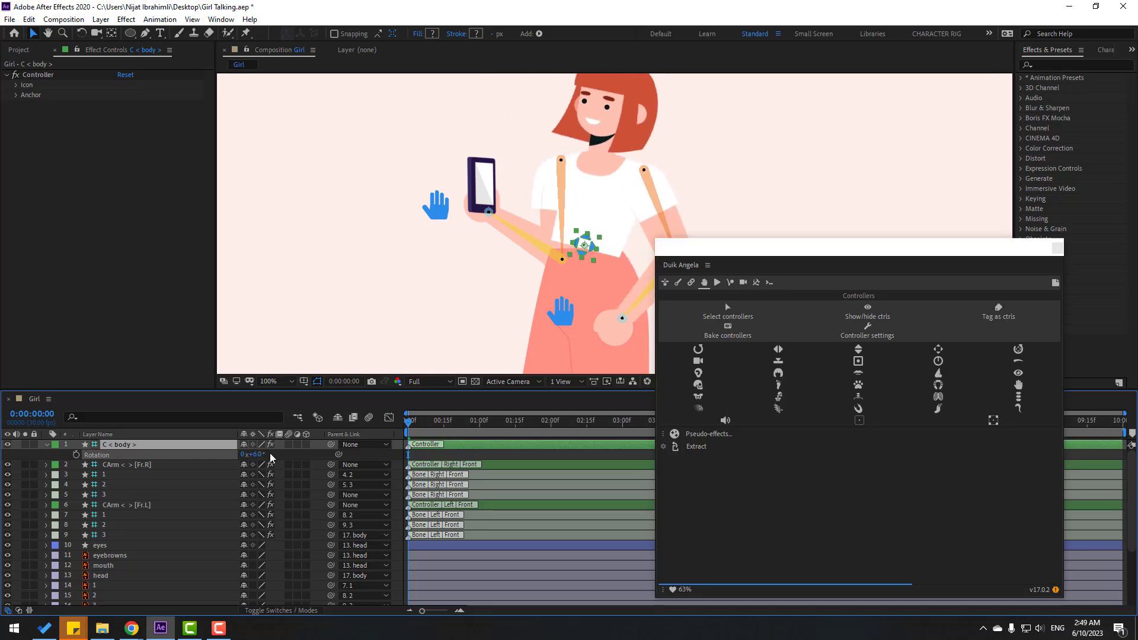
key("ctrl+z")
Parent bone 3 of the phone arm to the body layer.
left_click(110, 496)
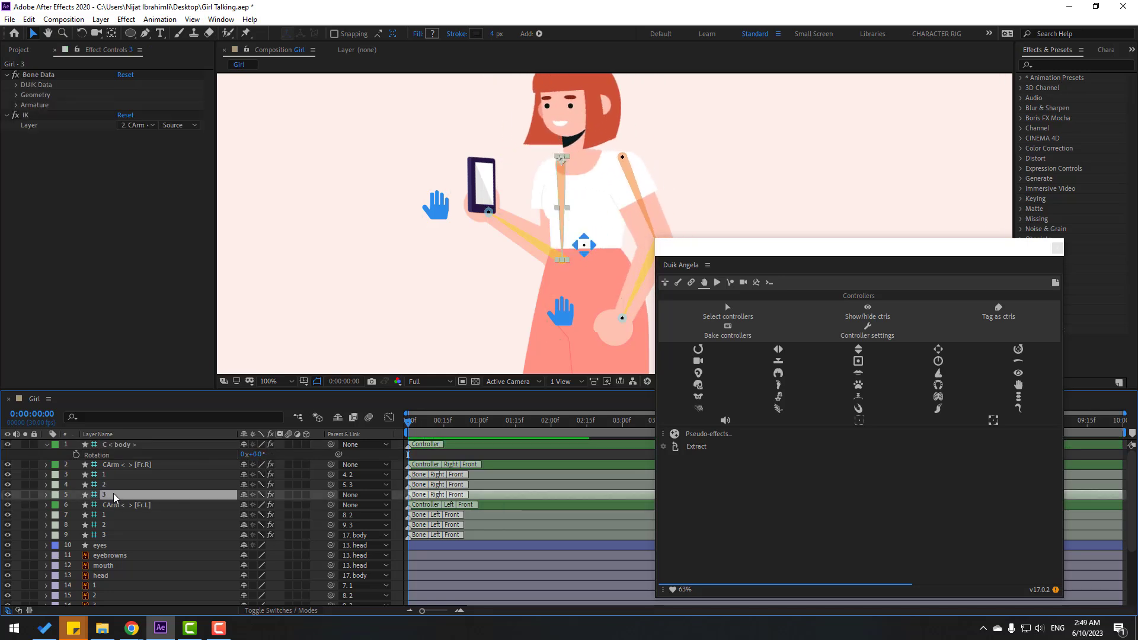
scroll(163, 507, "down", 1)
left_click_drag(332, 465, 102, 586)
Test the C < body > controller with a small negative rotation, and undo it.
scroll(121, 453, "up", 1)
left_click(121, 454)
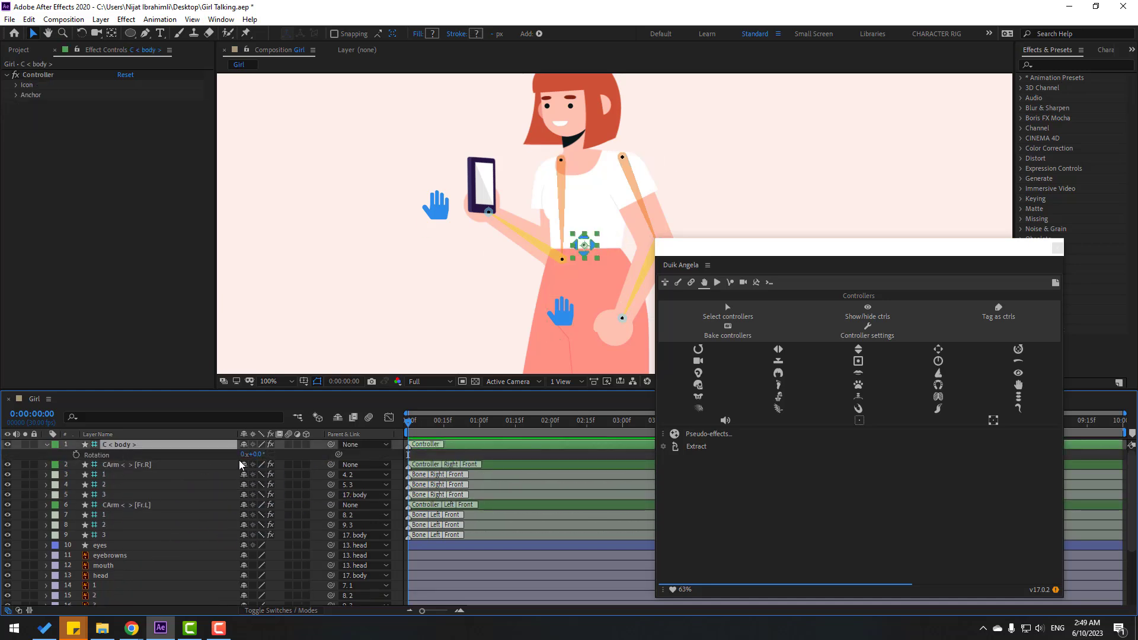
left_click_drag(255, 455, 253, 454)
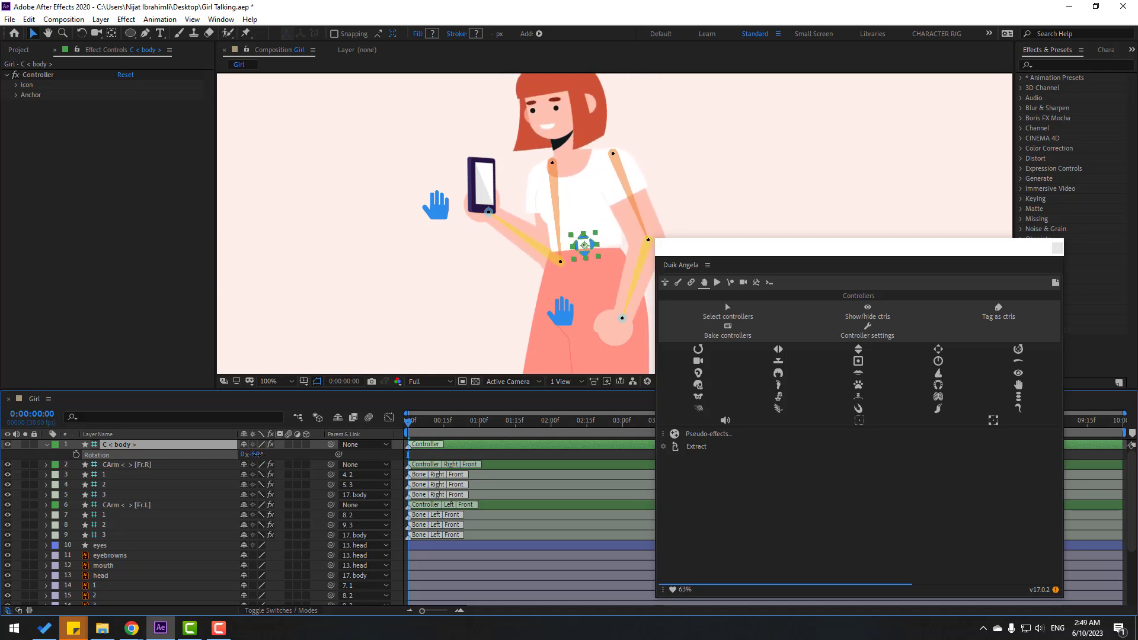
key("ctrl+z")
Rotate the C < body > controller both ways to check the elbow joint, leaving its rotation at 2°.
scroll(551, 295, "up", 2)
left_click_drag(574, 285, 344, 241)
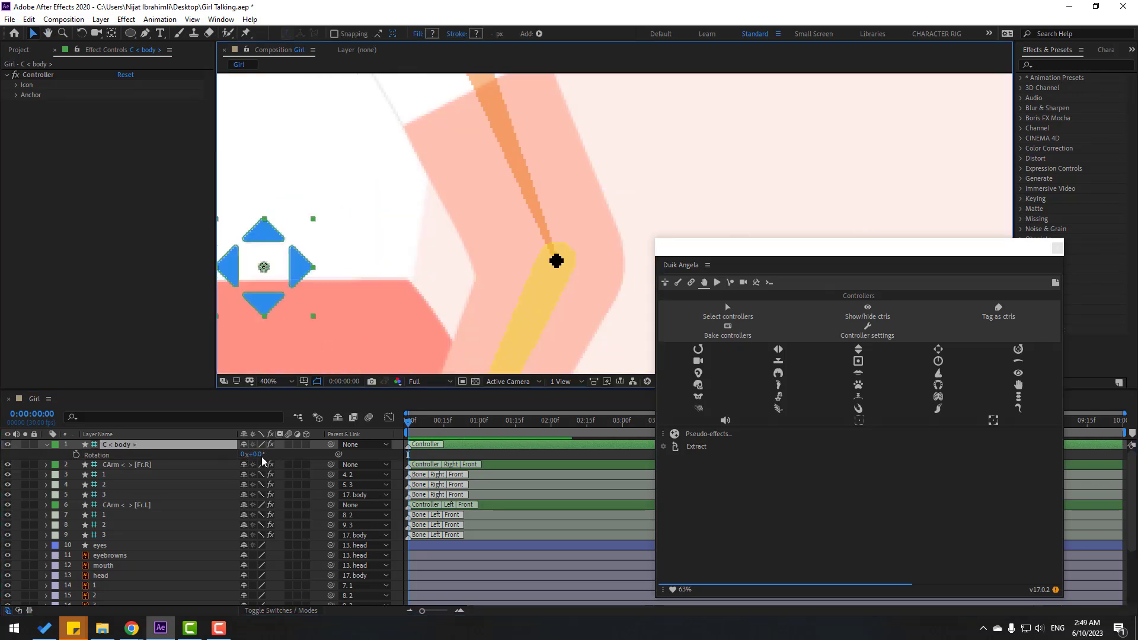
left_click_drag(263, 461, 261, 460)
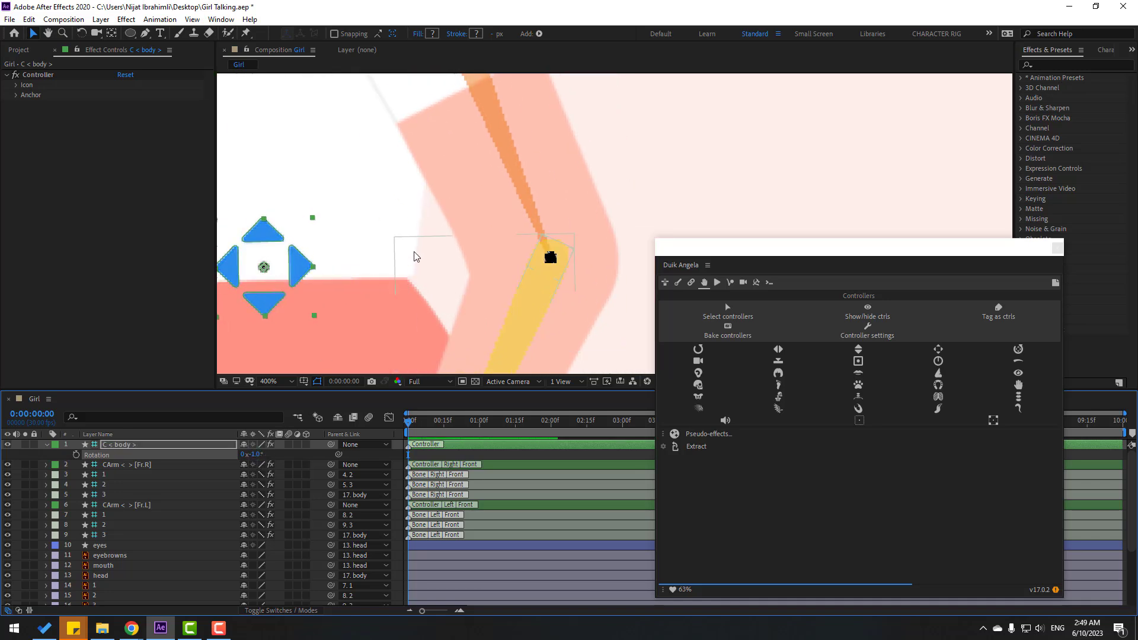
left_click_drag(256, 454, 257, 454)
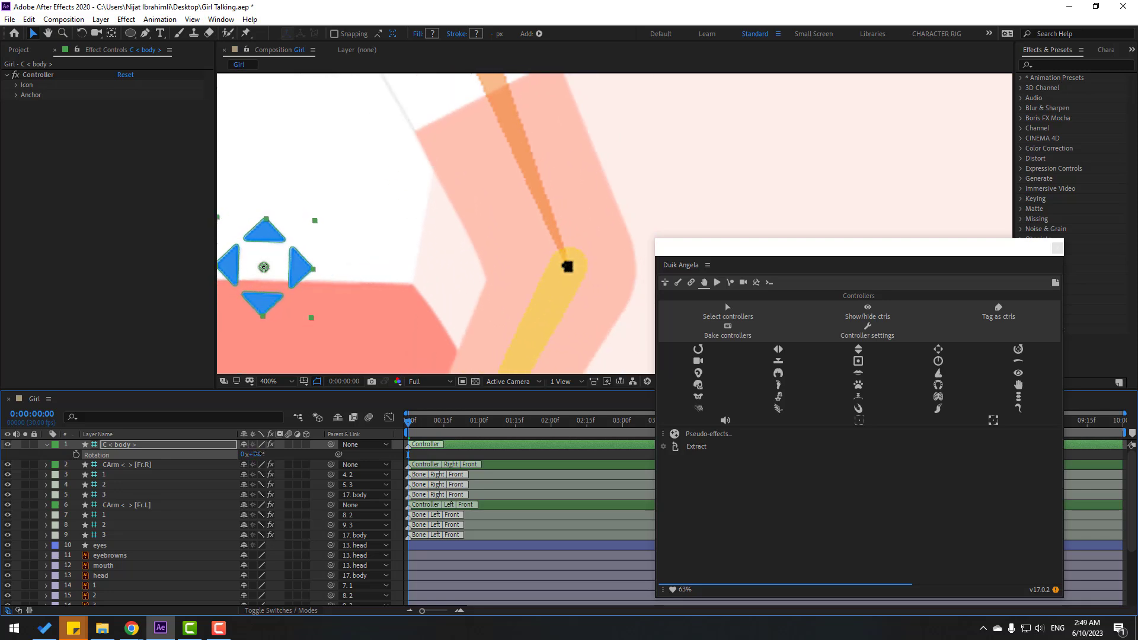
scroll(504, 299, "down", 7)
scroll(520, 274, "up", 3)
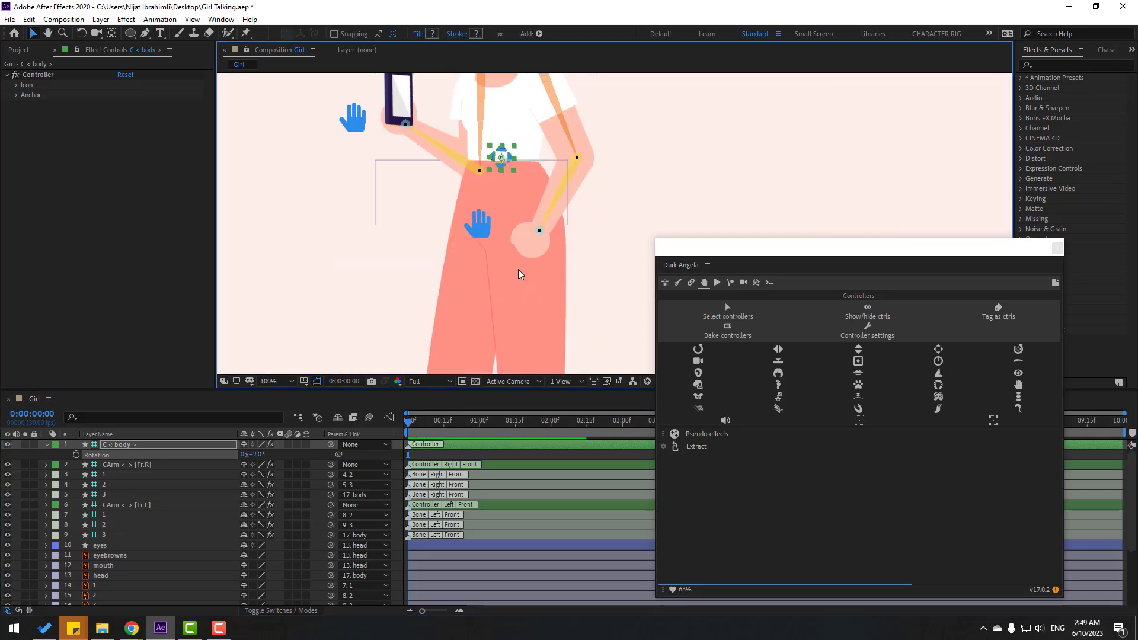
Mark the six bone layers of both arms as shy and turn off their visibility.
left_click(113, 474)
left_click(113, 484, "ctrl")
left_click(113, 494, "ctrl")
left_click(112, 515, "ctrl")
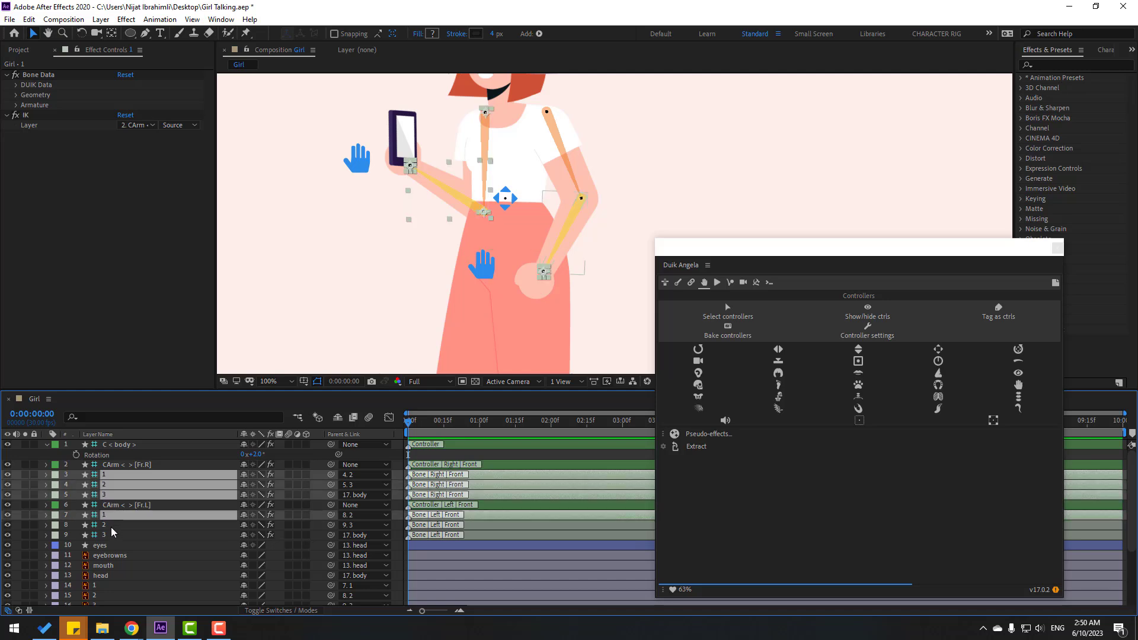
left_click(113, 525, "ctrl")
left_click(118, 535, "ctrl")
left_click(244, 474)
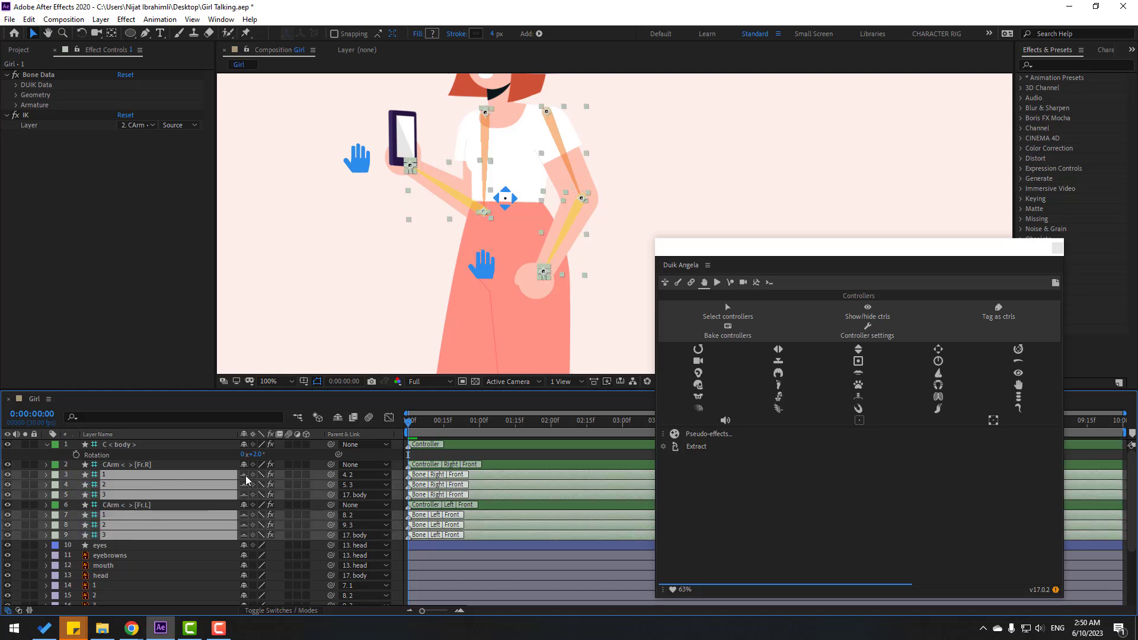
left_click(8, 474)
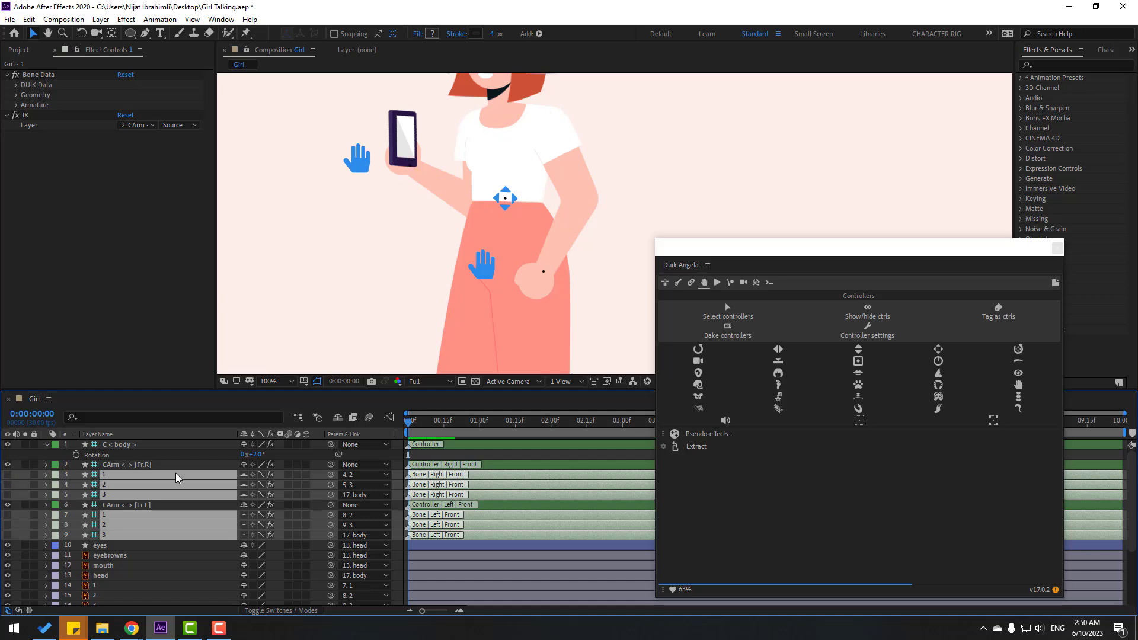
Hide shy layers in the timeline and mark artwork layers 1, 2 and 3 of both arms as shy.
left_click(338, 418)
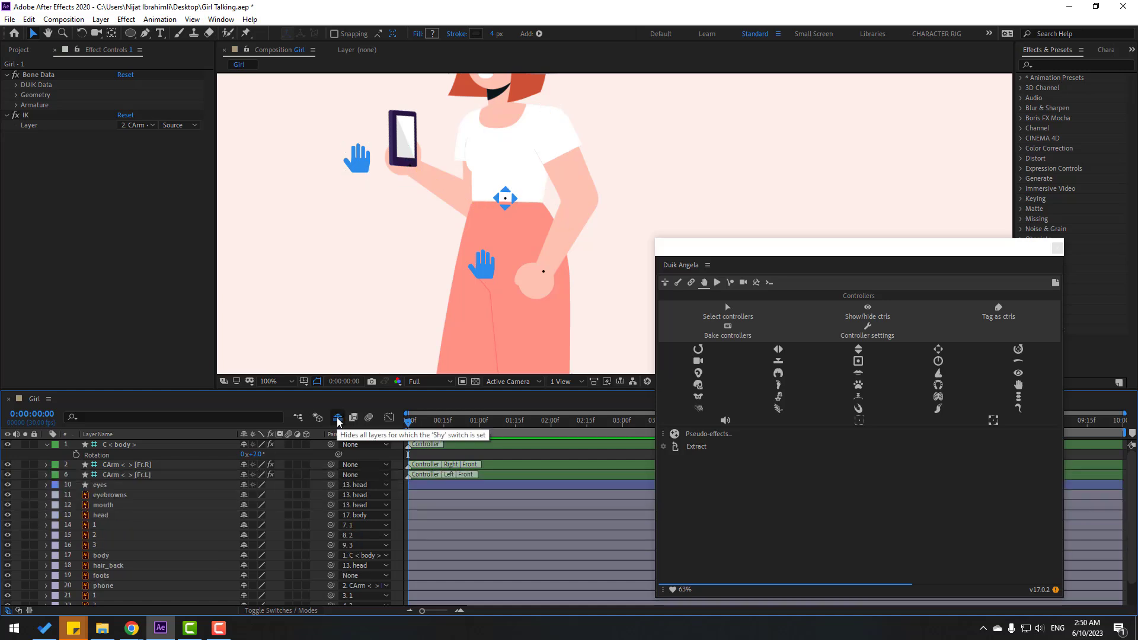
left_click(102, 525)
left_click(98, 545, "shift")
scroll(119, 578, "down", 1)
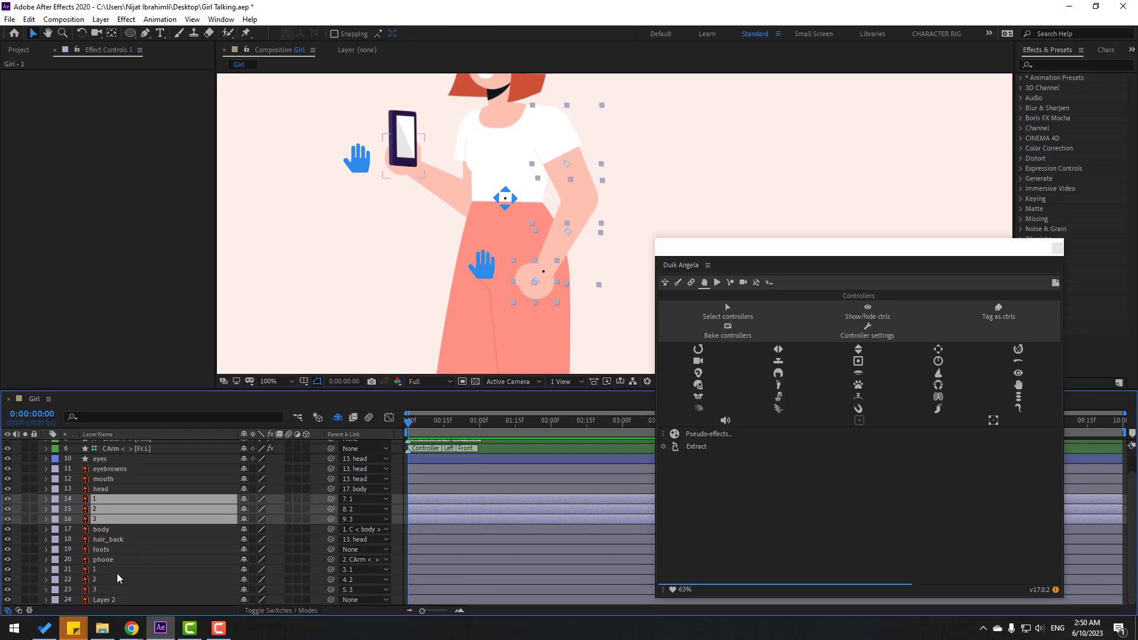
left_click(99, 572, "ctrl")
left_click(96, 581, "ctrl")
left_click(95, 590, "ctrl")
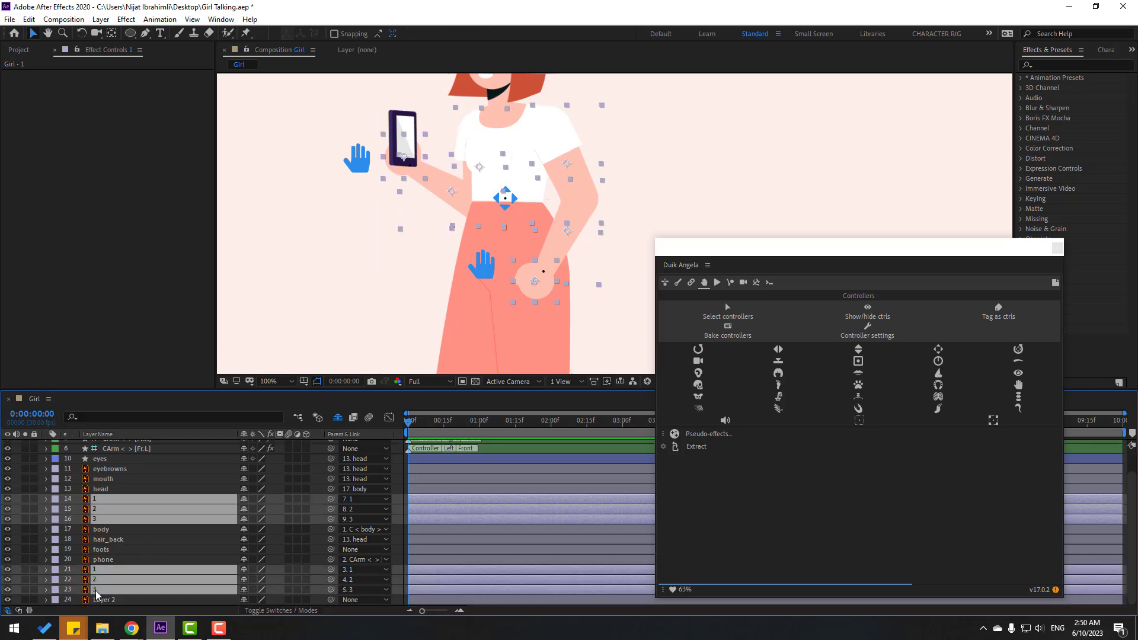
left_click(244, 501)
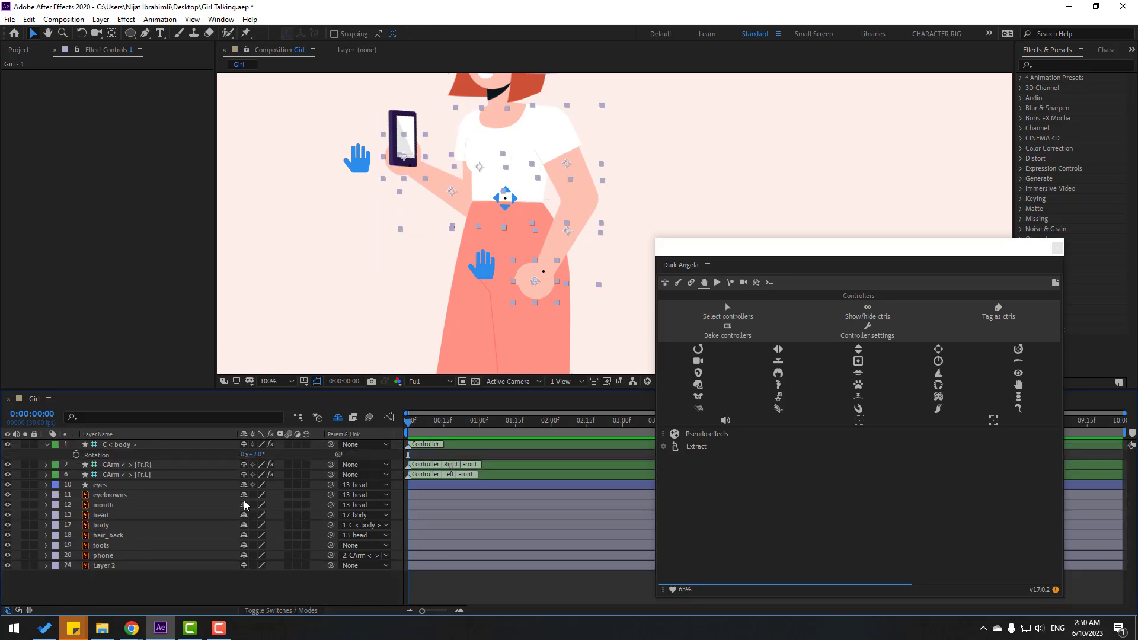
left_click(208, 594)
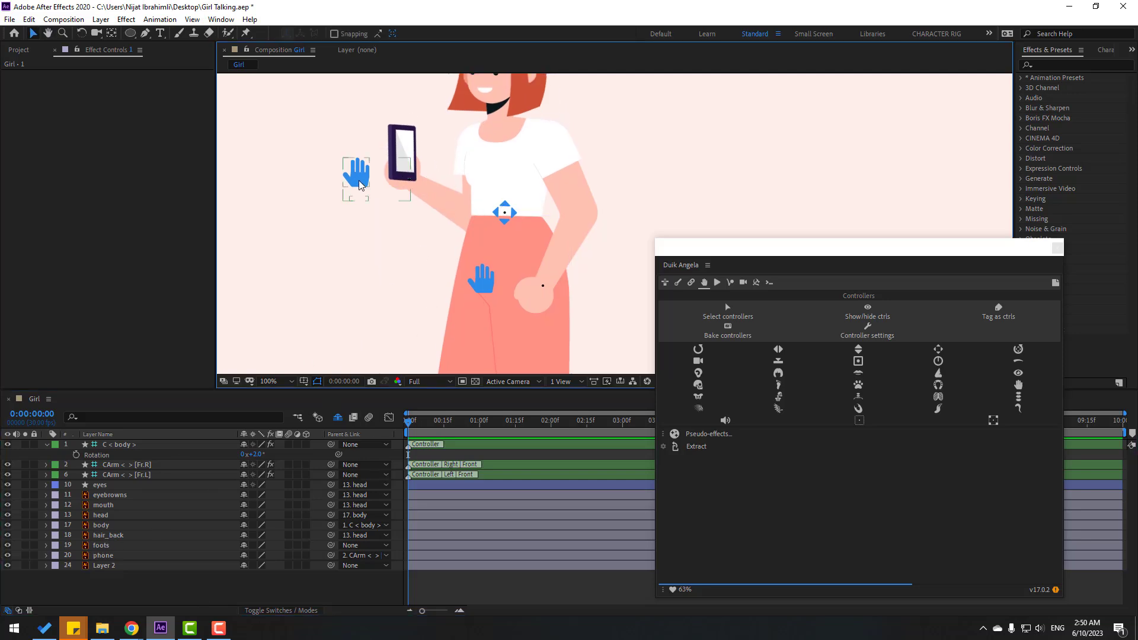
Collapse the C < body > layer's properties and rename the layer BODY CONTROLLER.
left_click(50, 455)
left_click(47, 445)
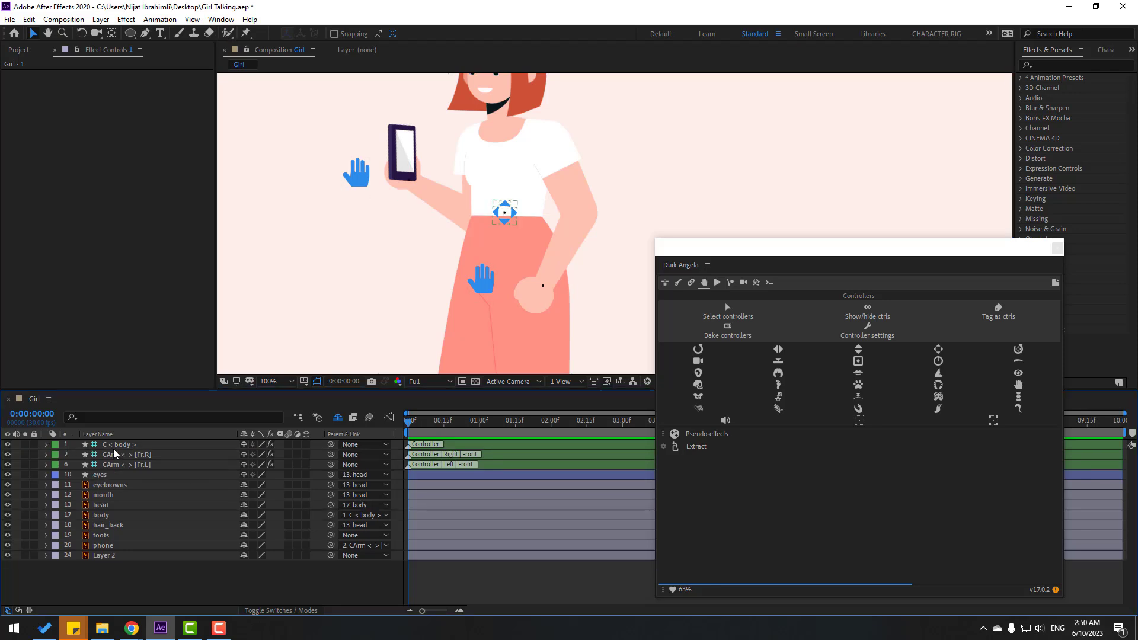
left_click(115, 449)
key("Return")
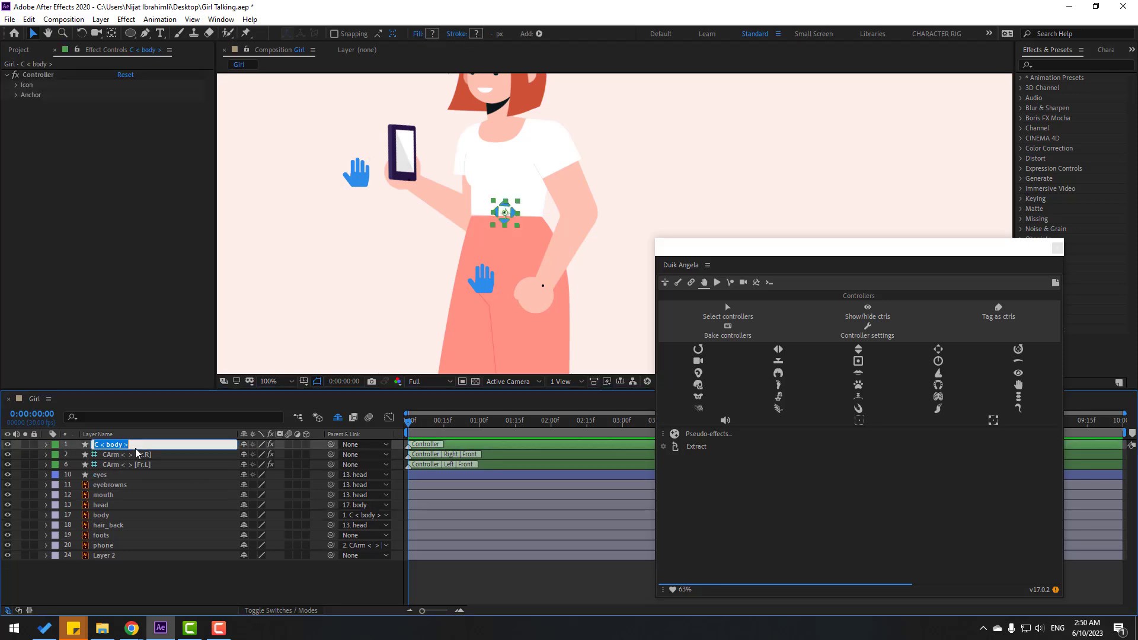
type("BODY CONTROLLER")
key("Return")
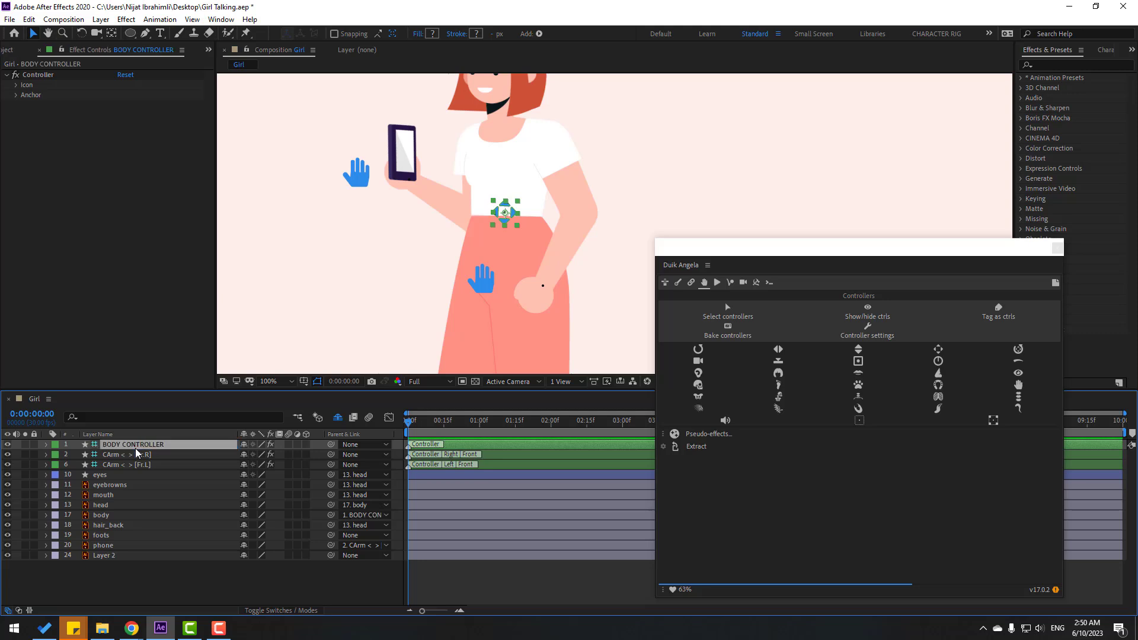
Rename the phone arm's controller layer LEFT HAND.
left_click(143, 457)
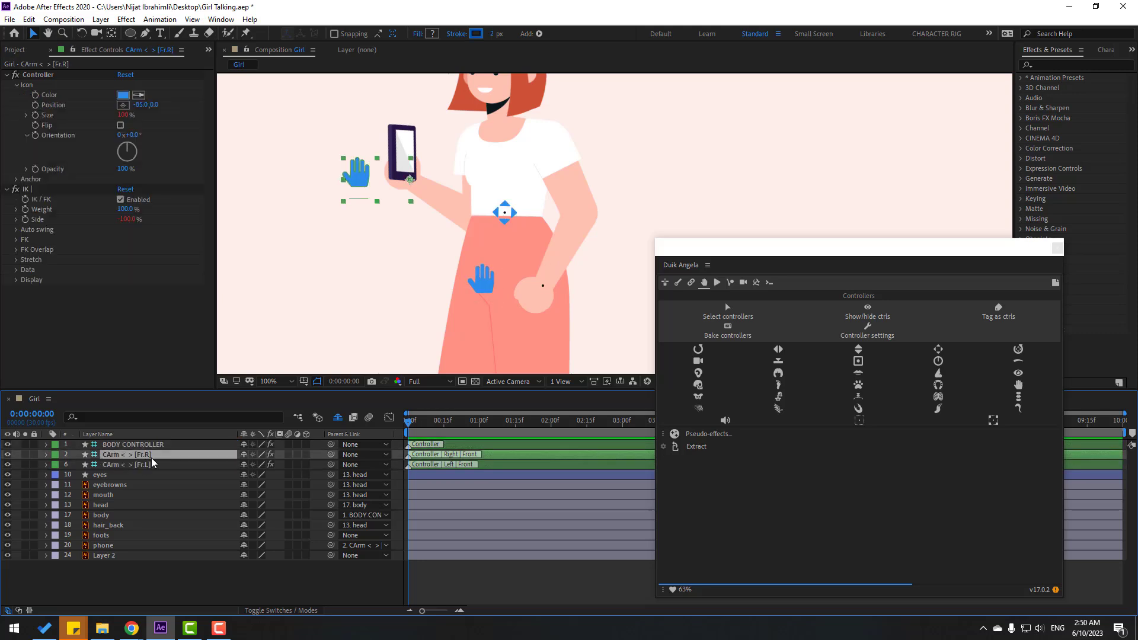
key("Return")
type("LEFT HAND")
key("Return")
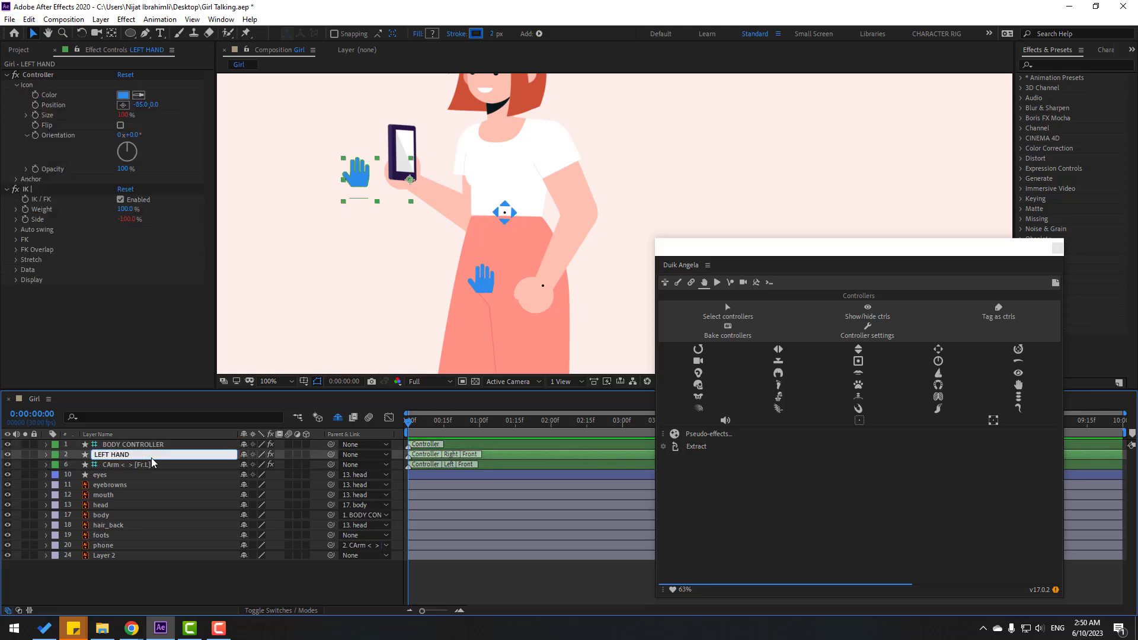
Rename the other arm's controller layer RIGHT HAND.
left_click(149, 474)
key("ctrl+Up")
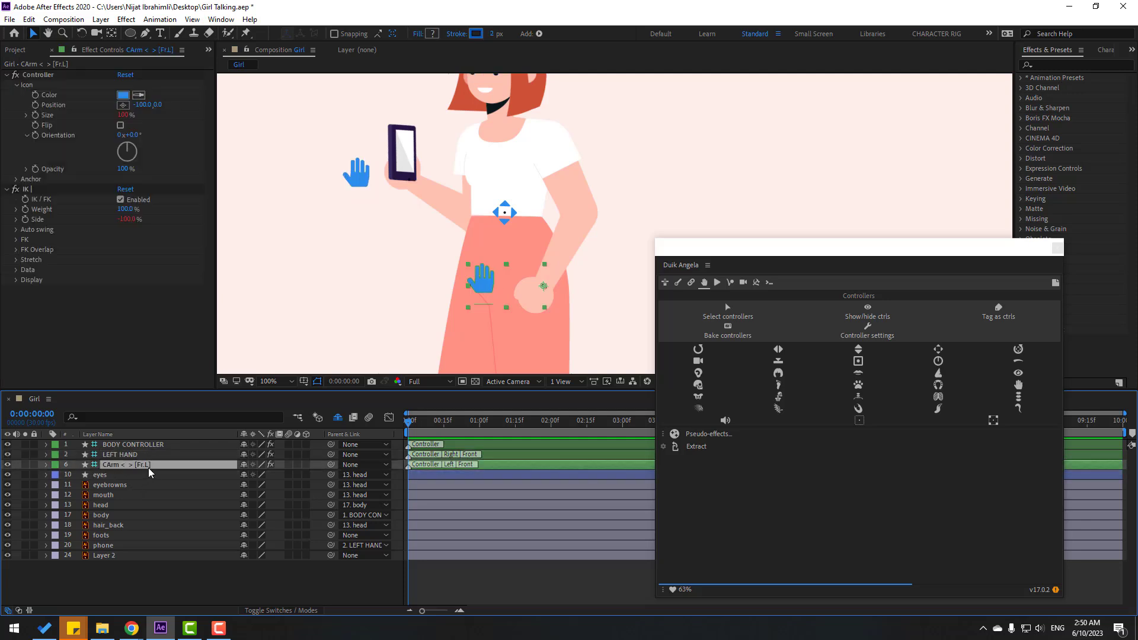
key("Return")
type("RIGHT HAN")
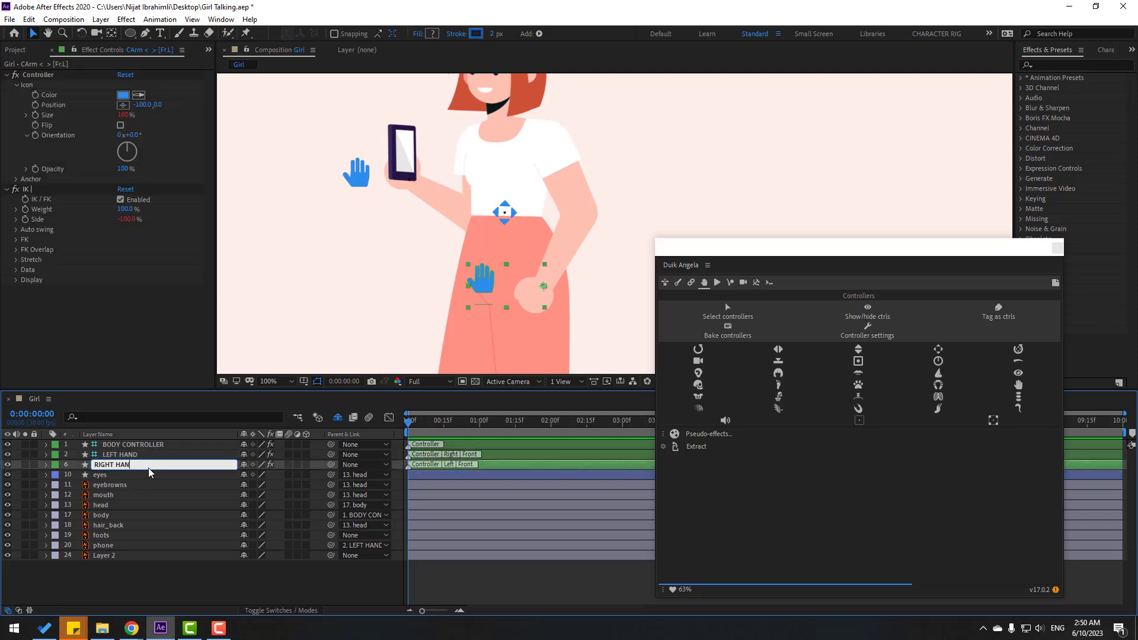
type("D")
key("Return")
Test both hand controllers by moving them slightly in the composition, and undo the moves.
mouse_move(486, 274)
left_mouse_down()
mouse_move(469, 259)
mouse_move(435, 273)
mouse_move(464, 278)
left_mouse_up()
left_click(354, 190)
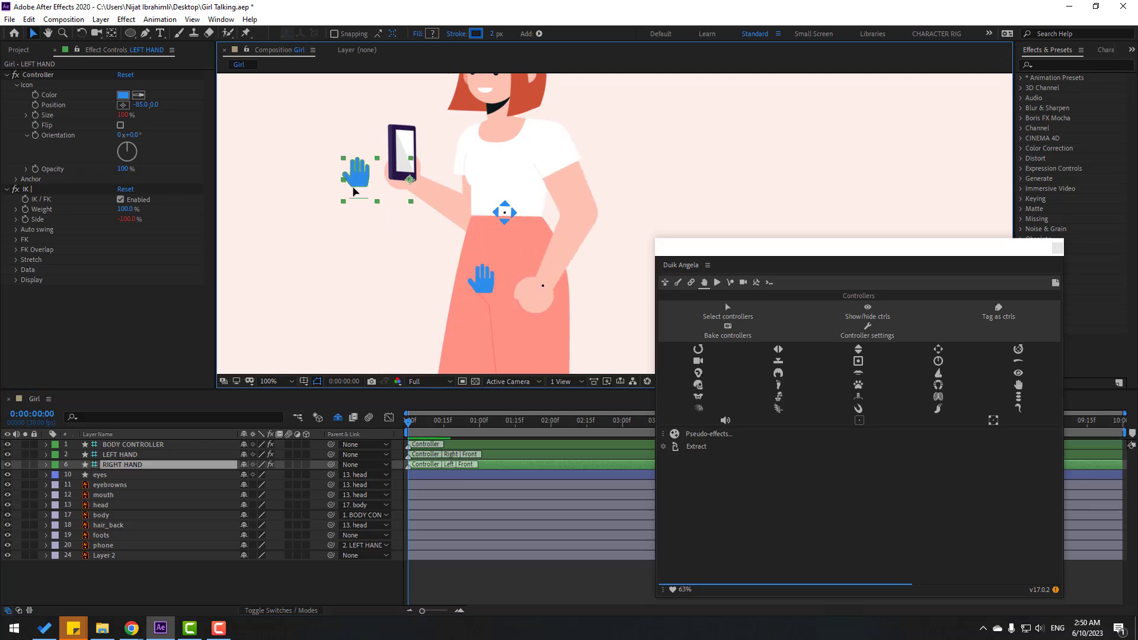
mouse_move(354, 191)
left_mouse_down()
mouse_move(355, 208)
mouse_move(332, 211)
mouse_move(350, 198)
left_mouse_up()
key("ctrl+z")
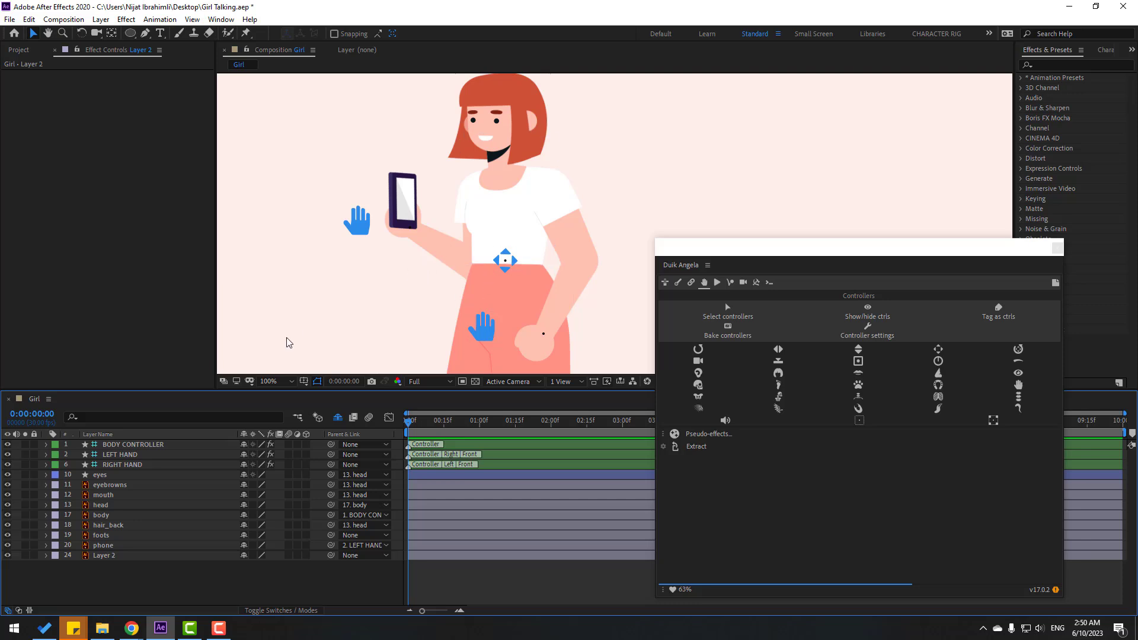
Select the RIGHT HAND controller in the composition and close the floating Duik Angela panel.
left_click_drag(383, 334, 365, 269)
left_click(468, 269)
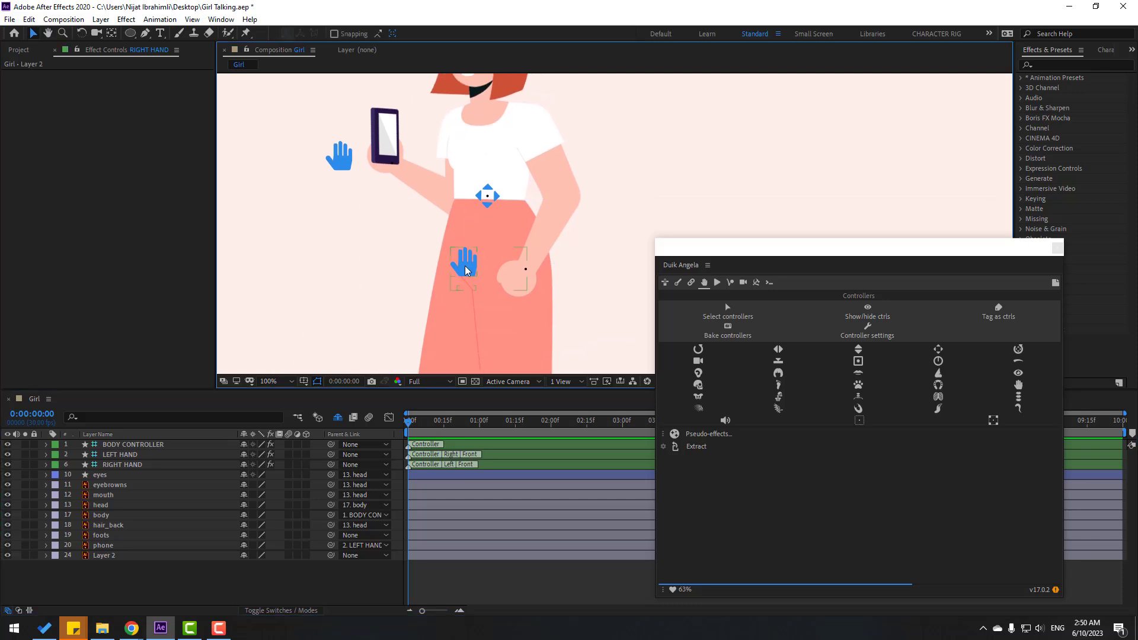
key("h")
left_click_drag(528, 270, 515, 289)
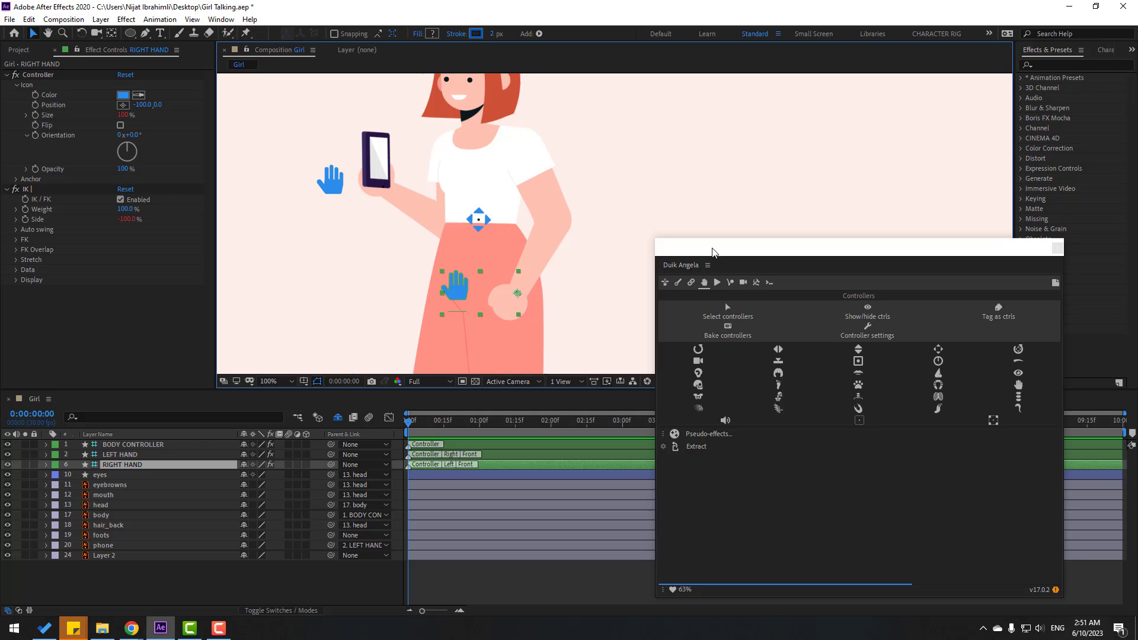
left_click_drag(712, 251, 621, 251)
left_click(971, 248)
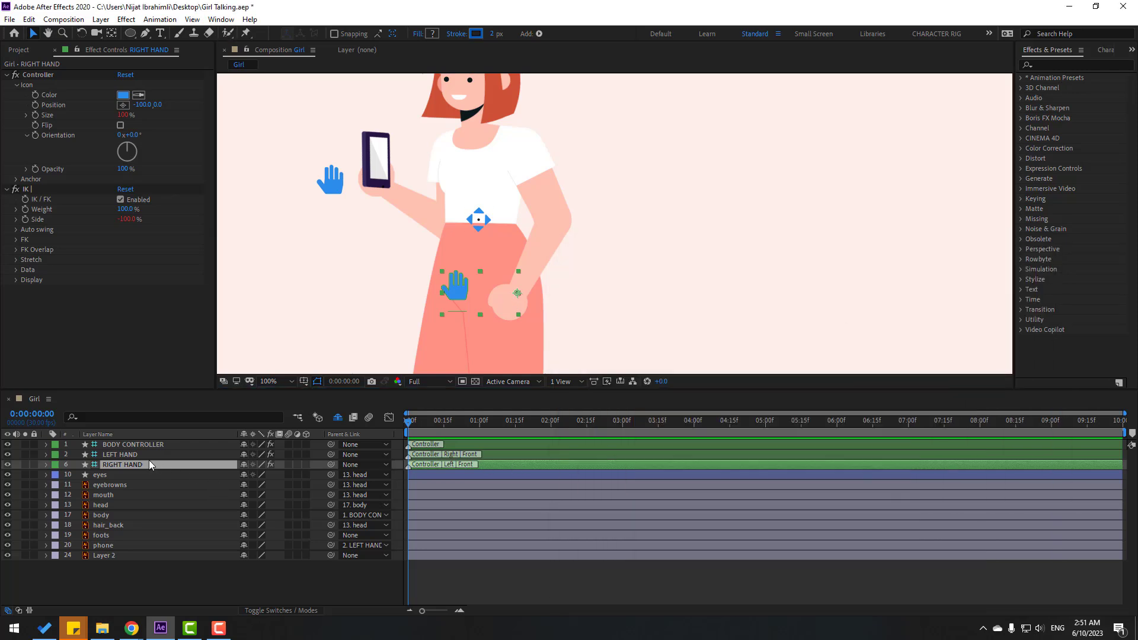
Keyframe the RIGHT HAND position at frame 0, move it to 1088, 507 at 0:00:00:18, hold it, then move it to 1055, 505 at 0:00:01:28.
key("p")
left_click(76, 475)
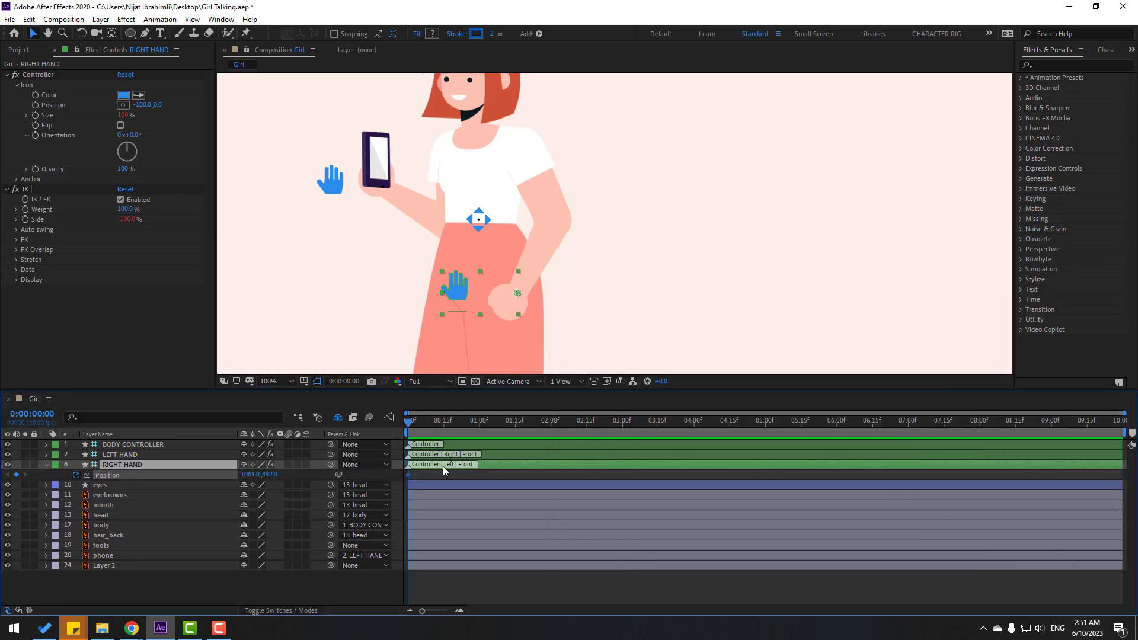
left_click_drag(430, 422, 451, 422)
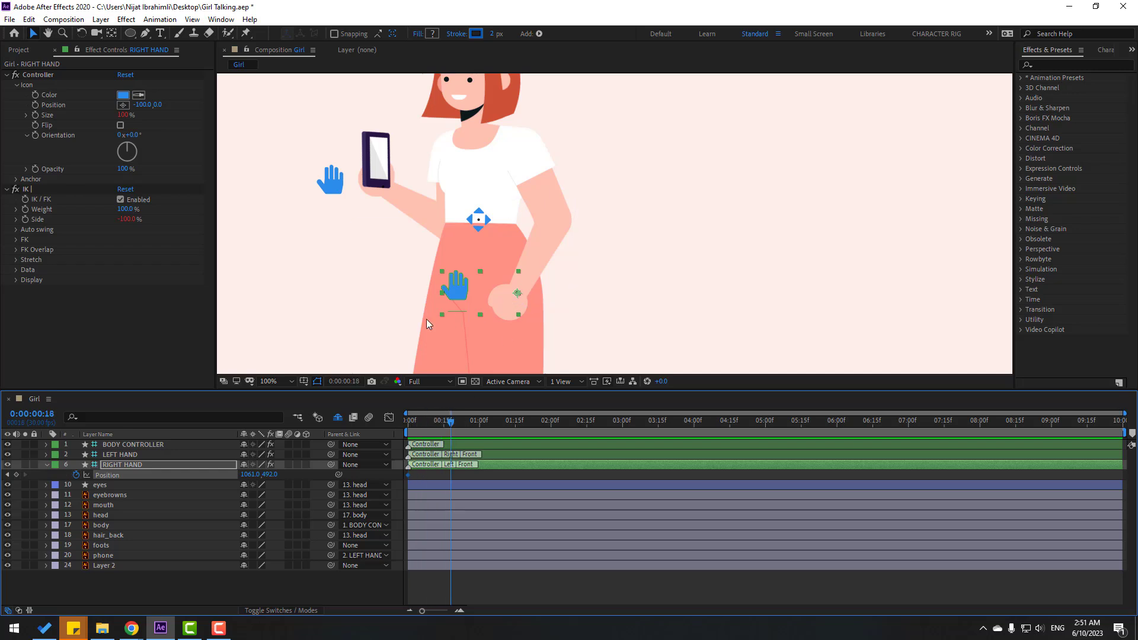
left_click_drag(433, 245, 445, 257)
left_click_drag(465, 306, 481, 312)
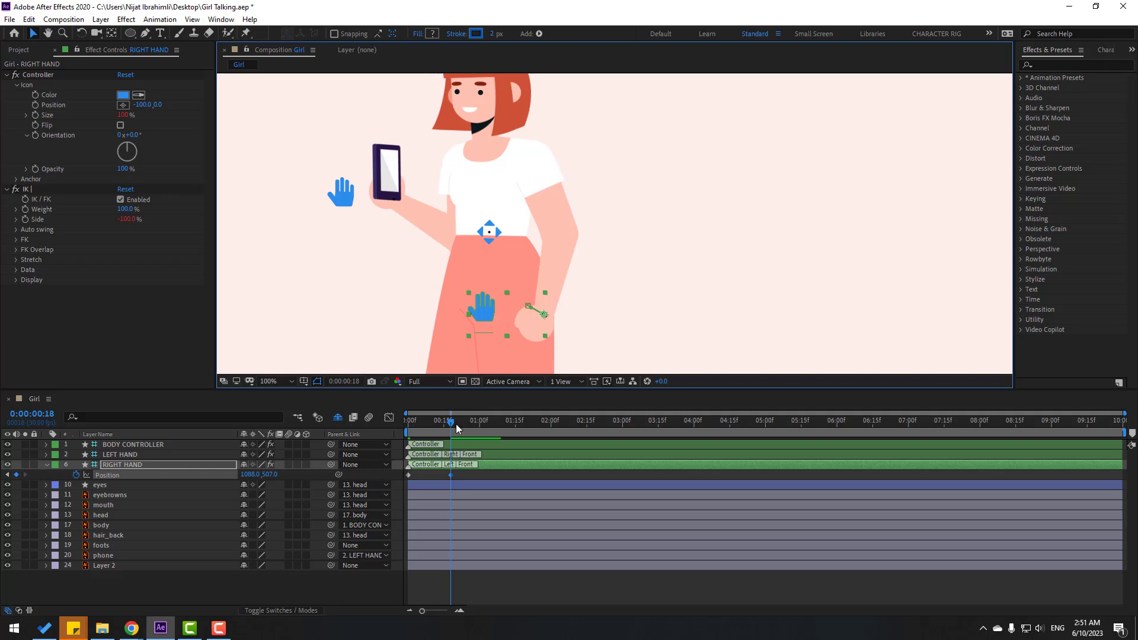
left_click_drag(452, 421, 545, 431)
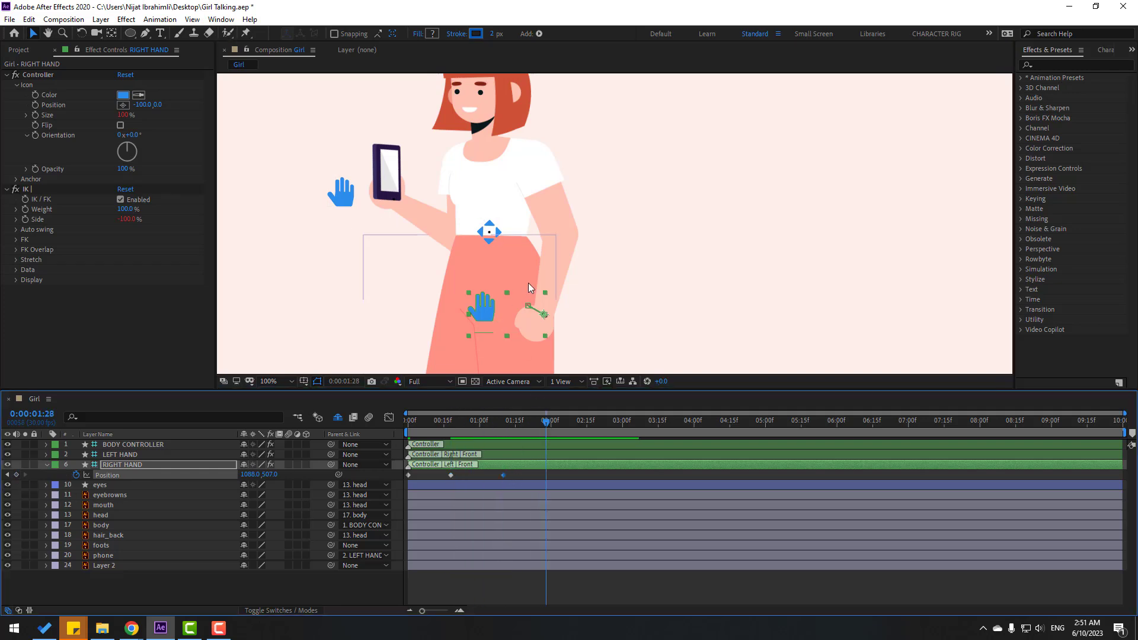
left_click_drag(481, 310, 459, 309)
Apply Easy Ease to all four RIGHT HAND position keyframes and preview the hand animation.
left_click_drag(556, 475, 412, 497)
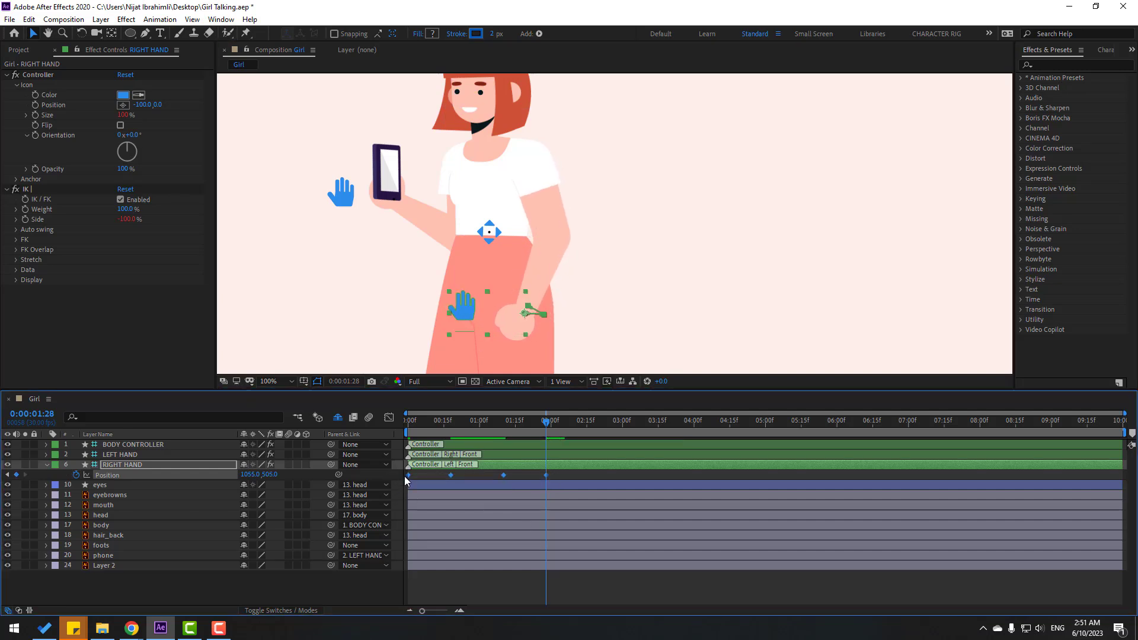
right_click(408, 478)
mouse_move(474, 464)
left_click(577, 505)
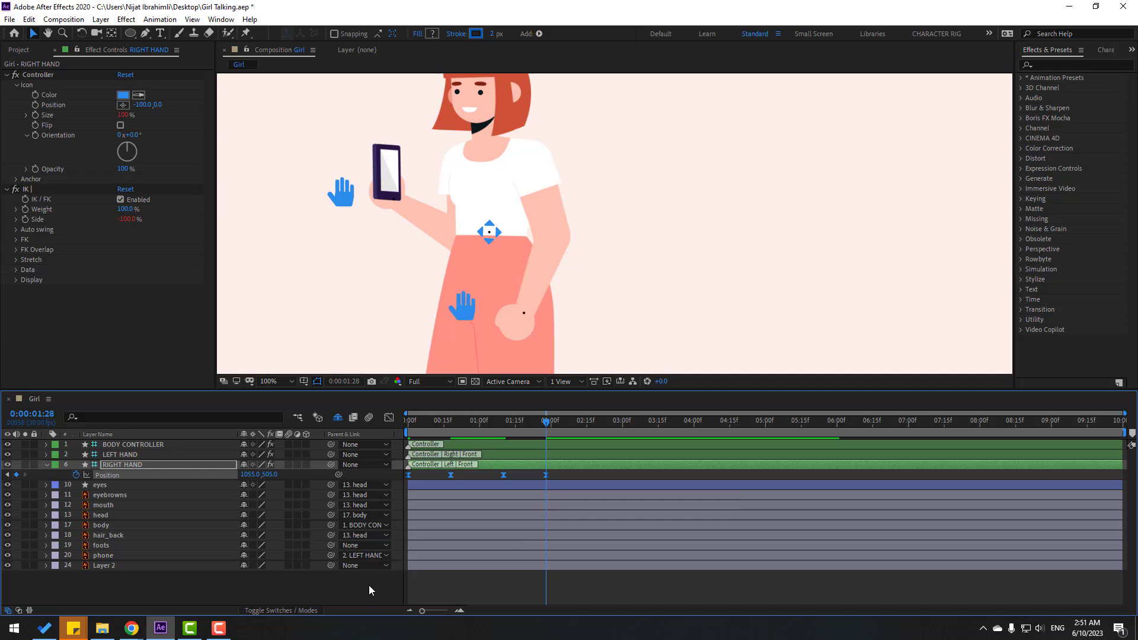
scroll(424, 259, "down", 2)
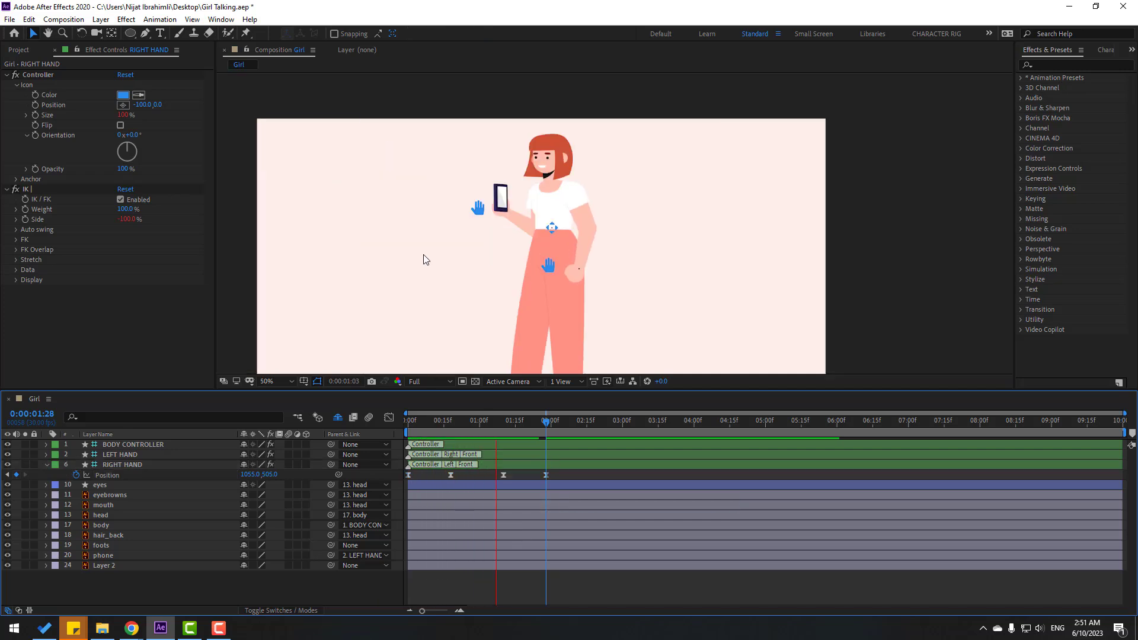
scroll(556, 300, "up", 2)
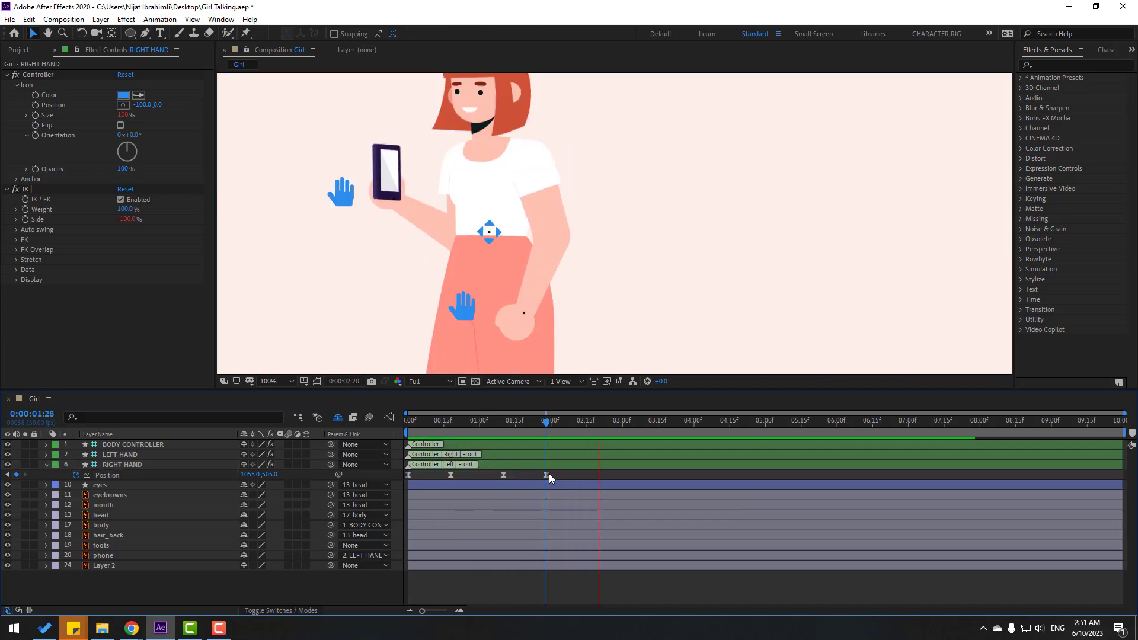
key("space")
Compress the RIGHT HAND keyframes proportionally so the last one falls at about 0:00:01:18, and preview the faster motion.
left_click_drag(567, 472, 396, 495)
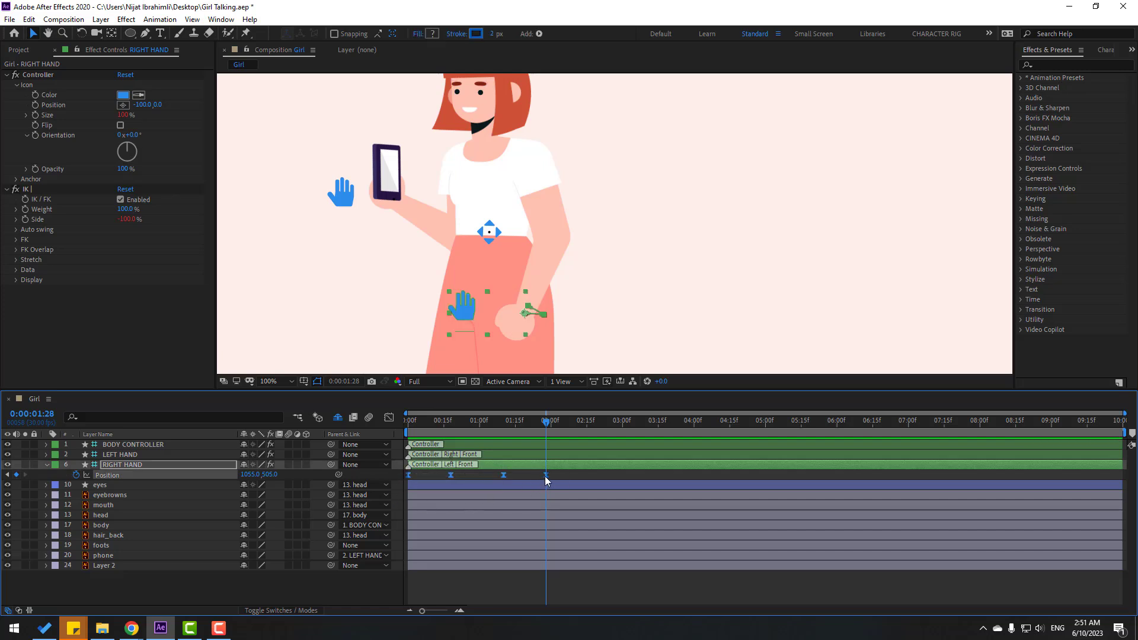
left_click_drag(534, 476, 521, 476)
left_click(536, 474)
key("space")
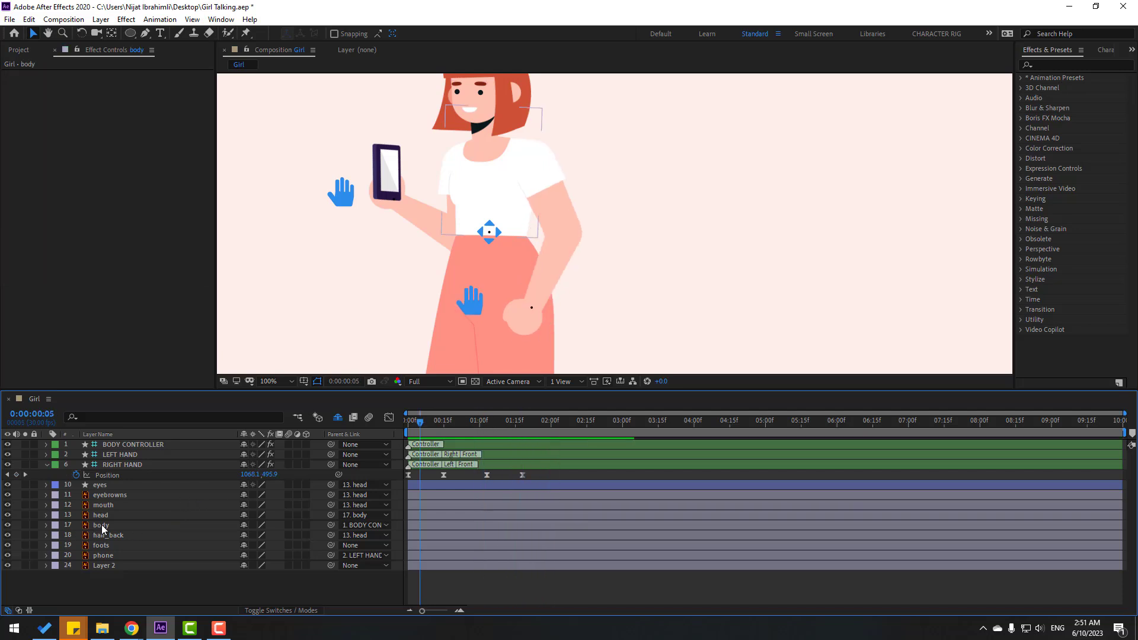
Add a Rotation keyframe to the body layer at 0:00:00:05.
left_click(125, 526)
key("r")
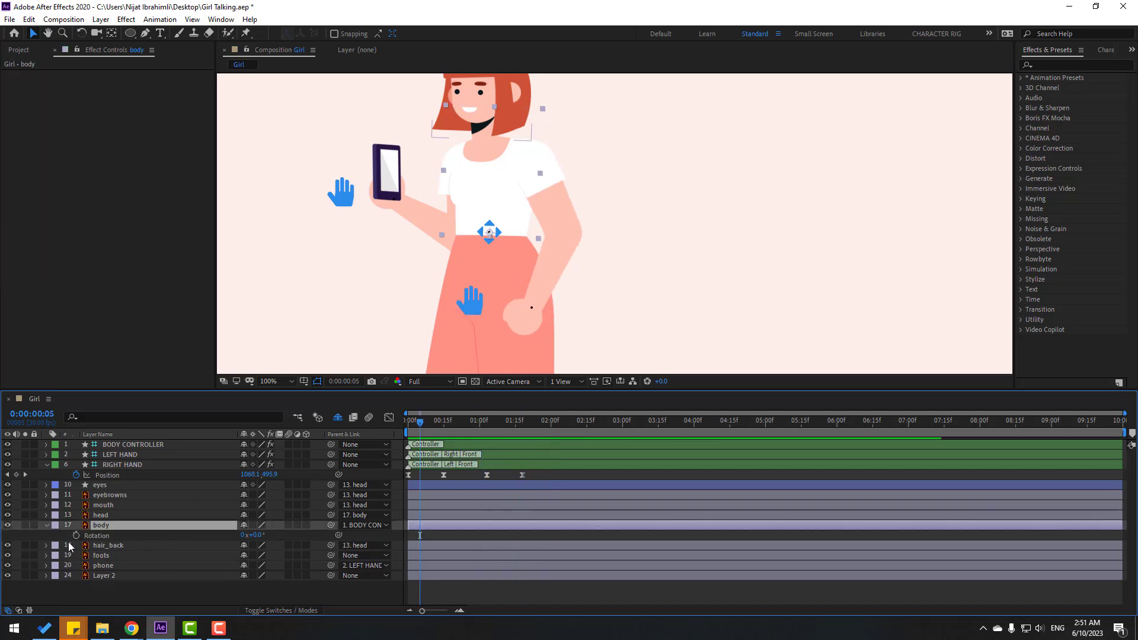
left_click(76, 536)
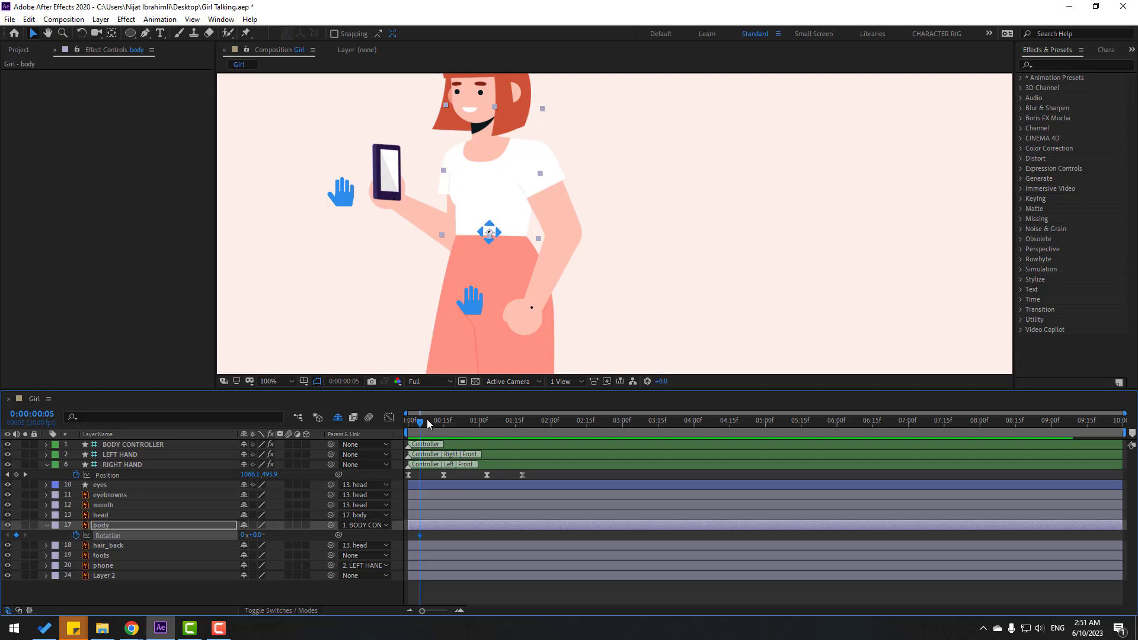
Try body rotations of 1° and 3° on the keyframe at 0:00:00:05.
left_click(257, 535)
type("1")
key("Return")
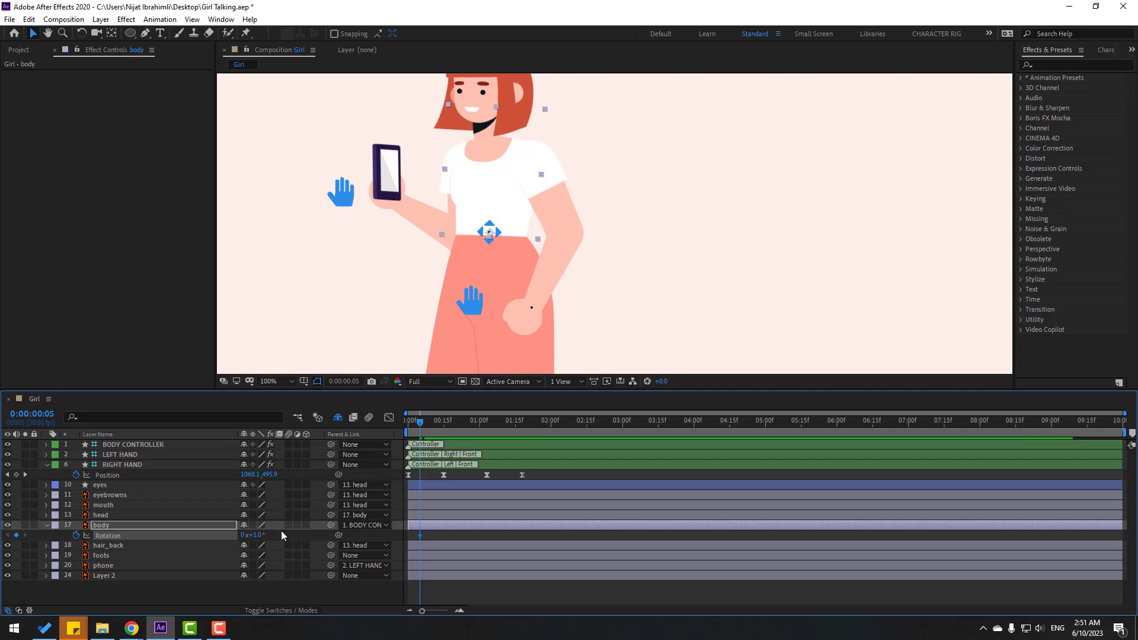
left_click(255, 535)
type("3")
key("Return")
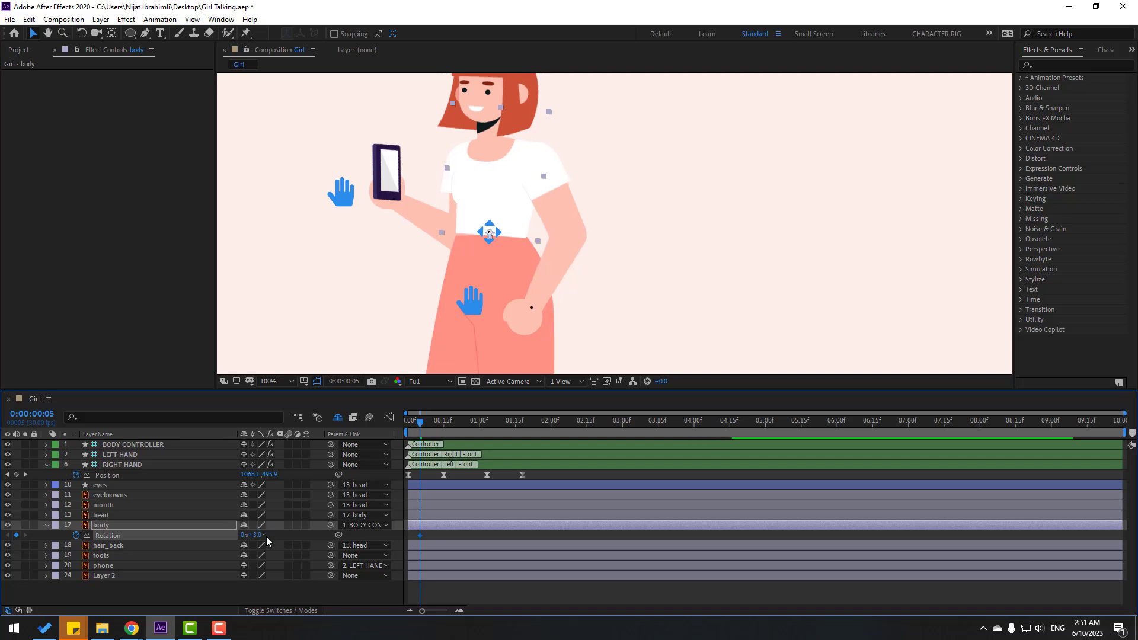
Try a body rotation of 2° and inspect the waist joint up close.
left_click(255, 536)
type("2")
key("Return")
scroll(513, 264, "up", 1)
left_click_drag(517, 206, 599, 232)
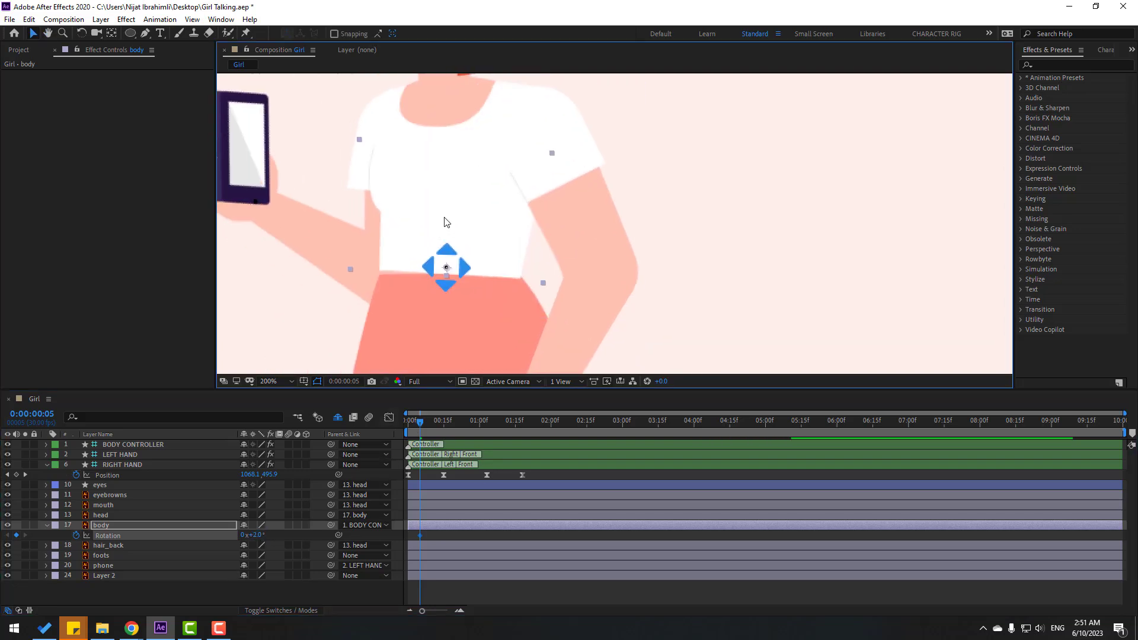
left_click(445, 226)
scroll(446, 227, "down", 1)
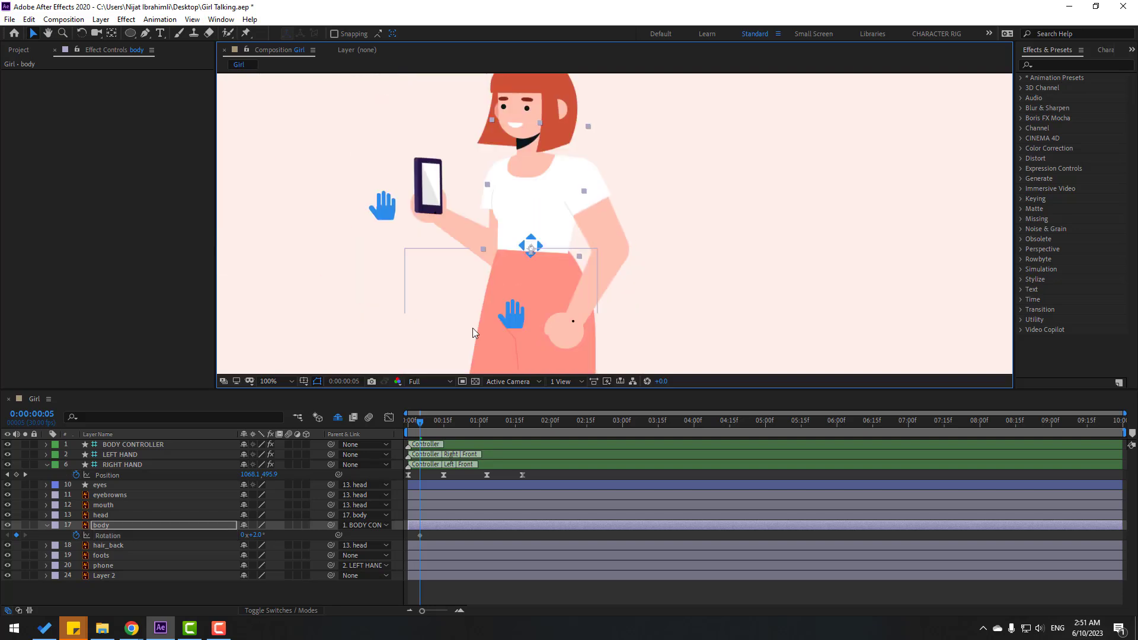
left_click_drag(475, 332, 482, 268)
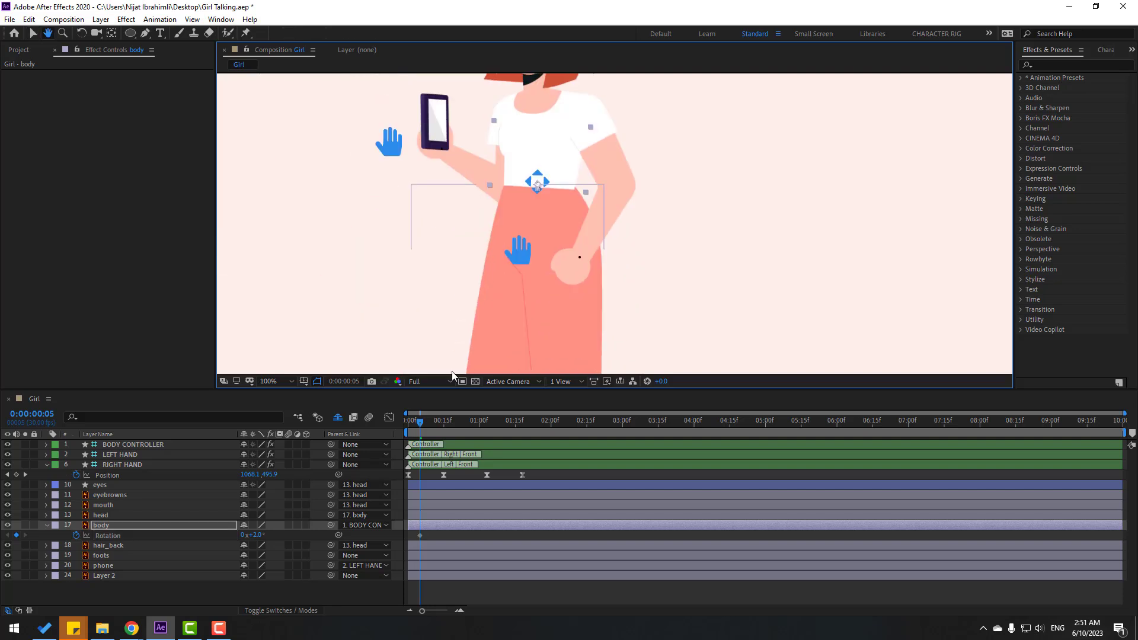
Set the body's rotation to 3° at 0:00:00:05 and to -3° at 0:00:00:15.
left_click(262, 535)
type("3")
key("Return")
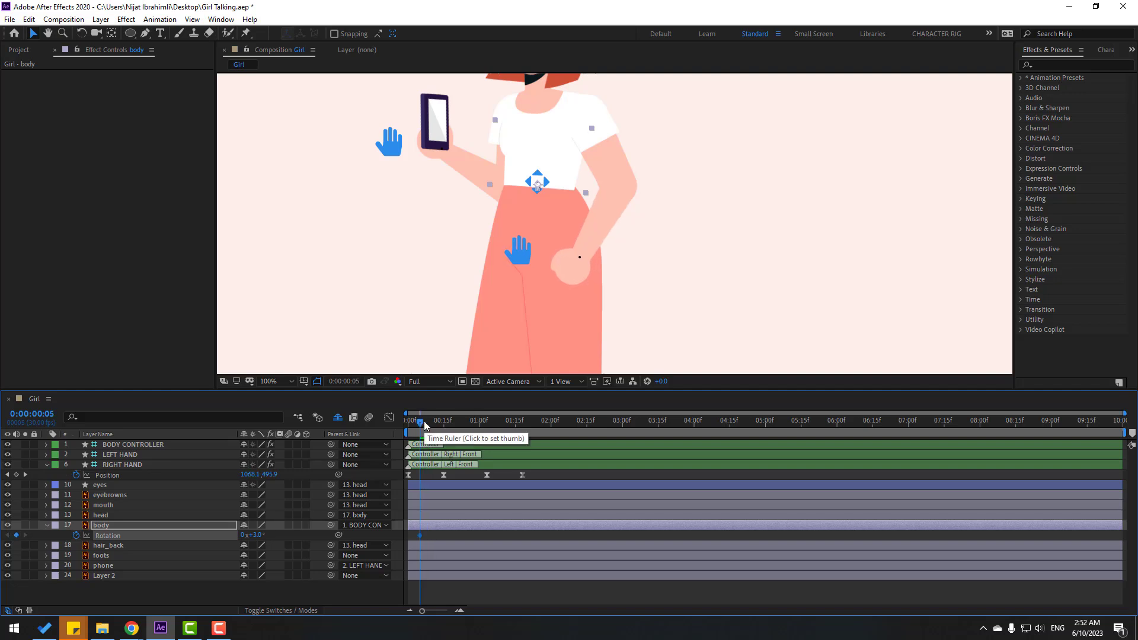
key("shift+Page_Down")
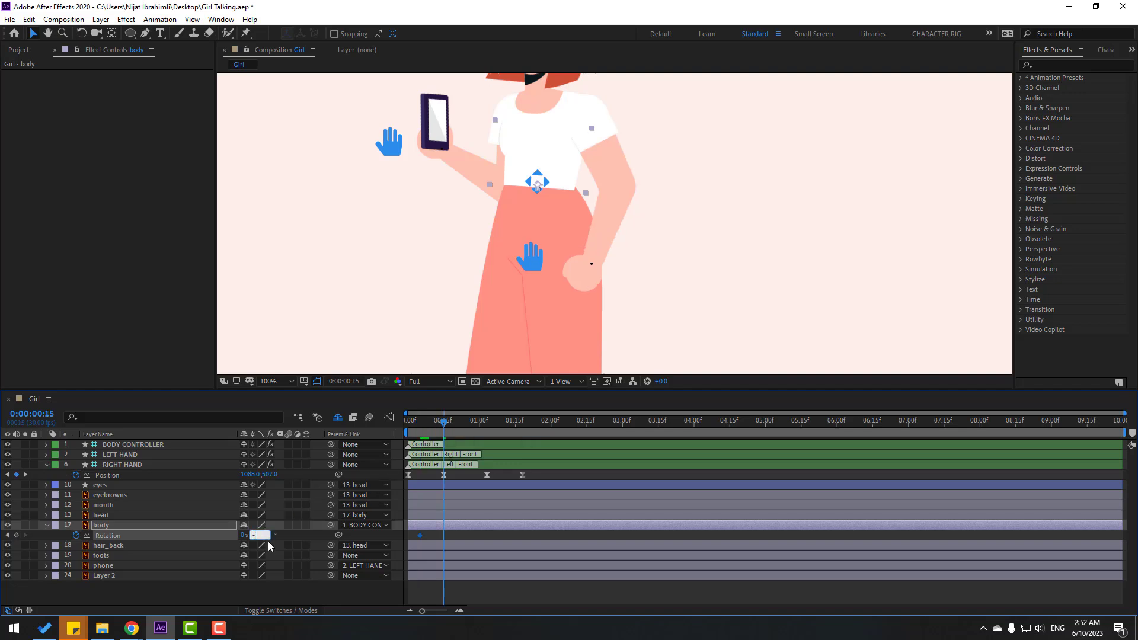
type("3")
key("Return")
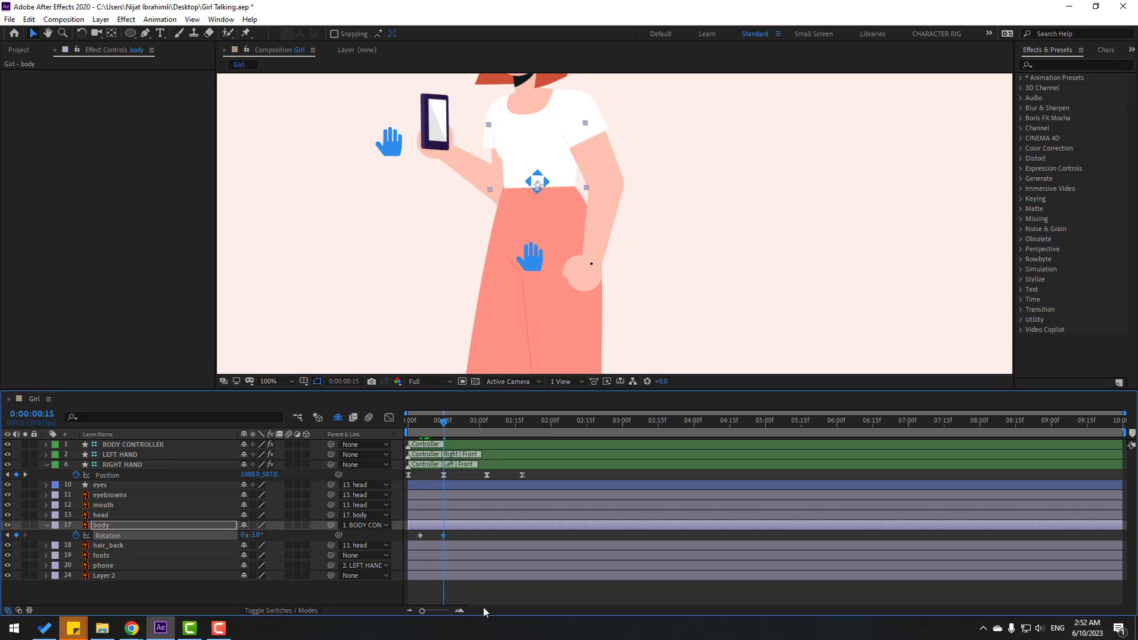
Add a Position keyframe to the body layer at 0:00:00:05, alongside its first rotation keyframe.
key("equal")
key("equal")
left_click_drag(504, 561, 617, 561)
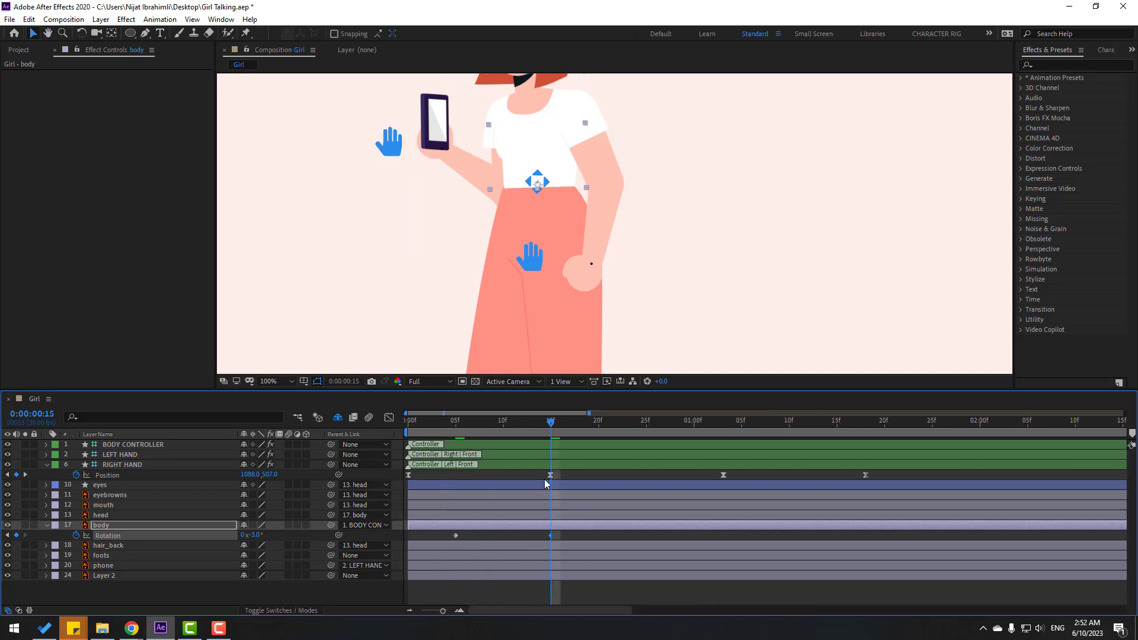
left_click(455, 434)
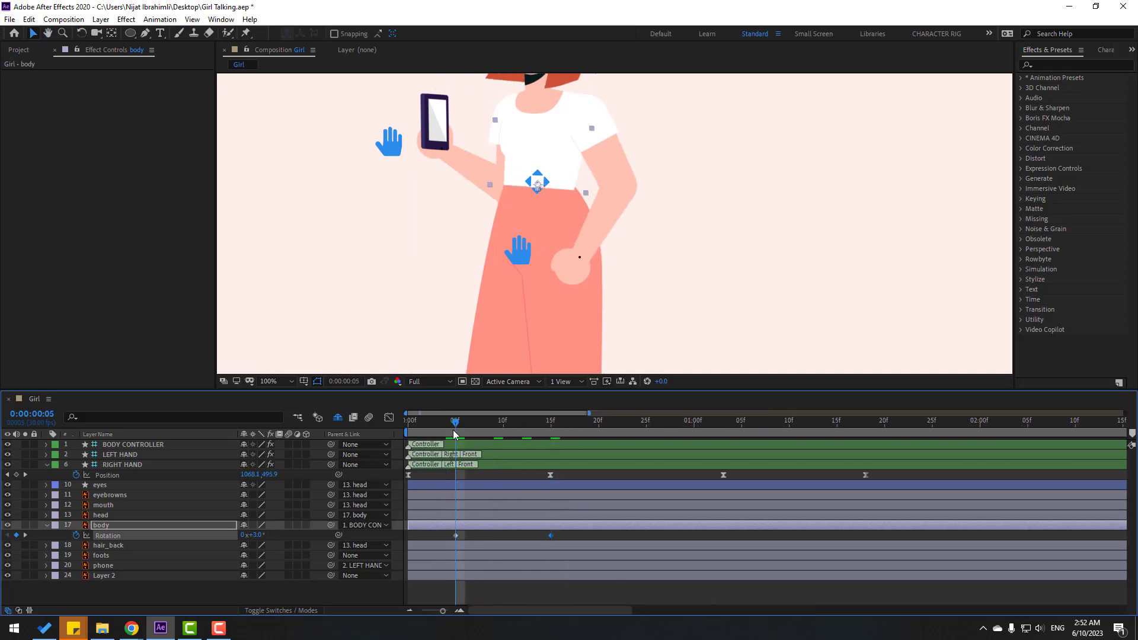
key("shift+p")
left_click(76, 535)
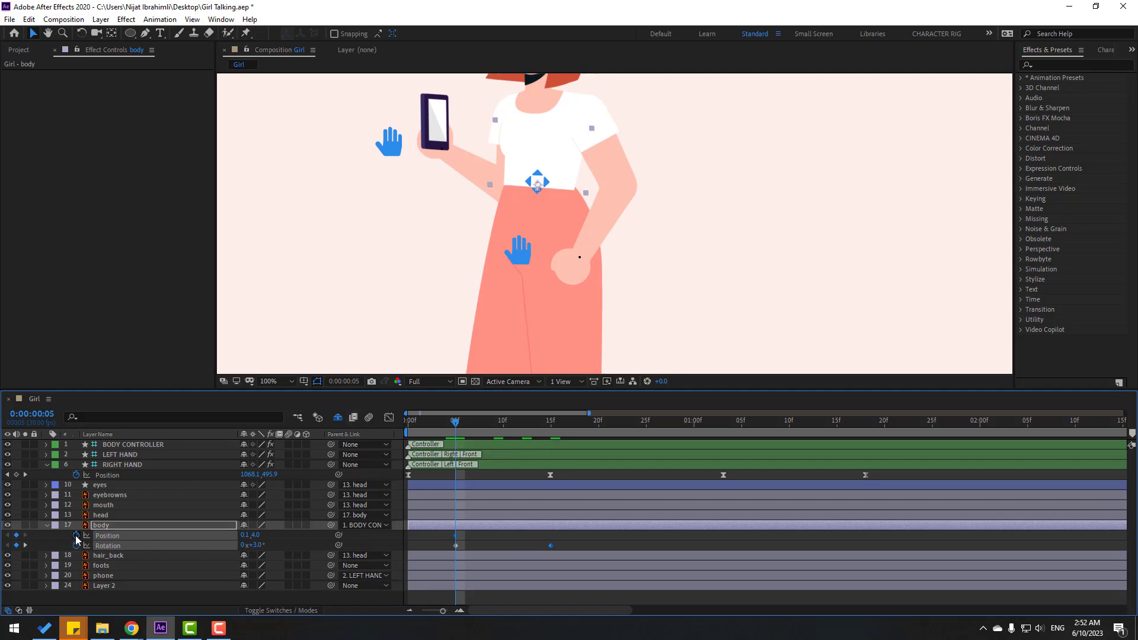
Lower the body by 5 pixels at 0:00:00:10 to add a dip in the middle of its rotation.
left_click(504, 426)
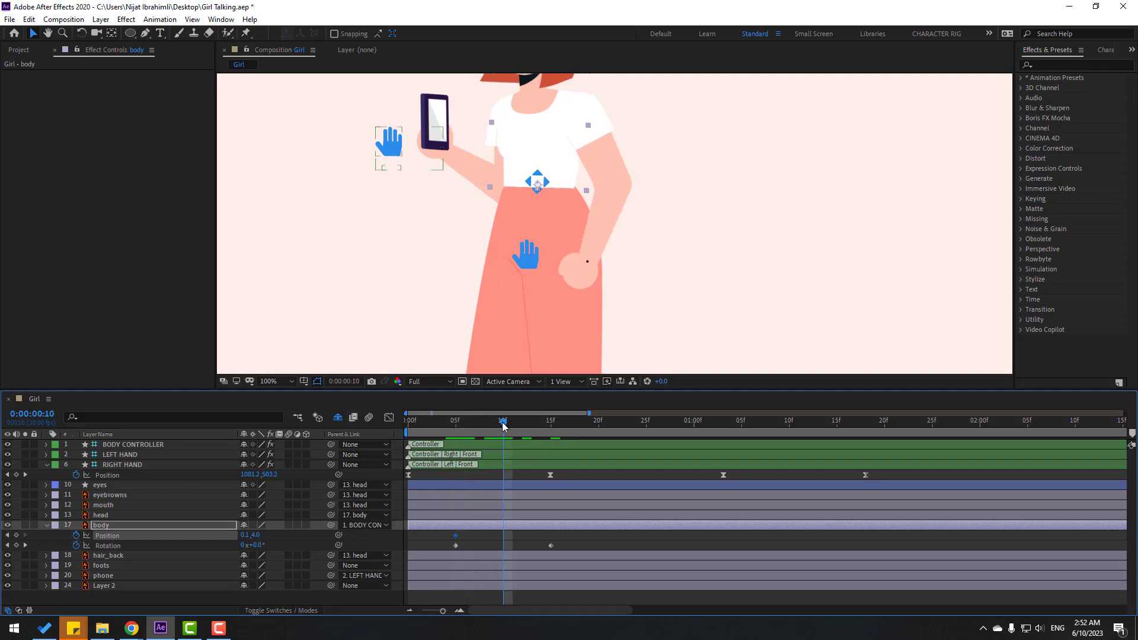
key("Down")
key("Down")
key("Down")
key("Down")
key("Down")
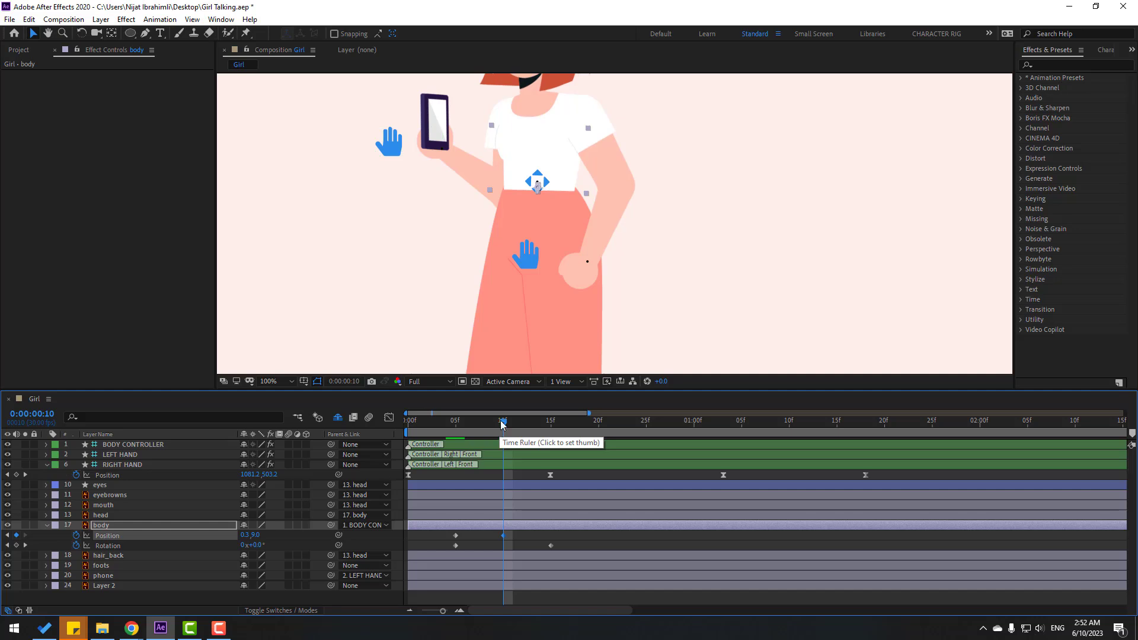
Copy the body's first position keyframe to 0:00:00:15 so the body returns to its starting height.
left_click_drag(502, 424, 550, 425)
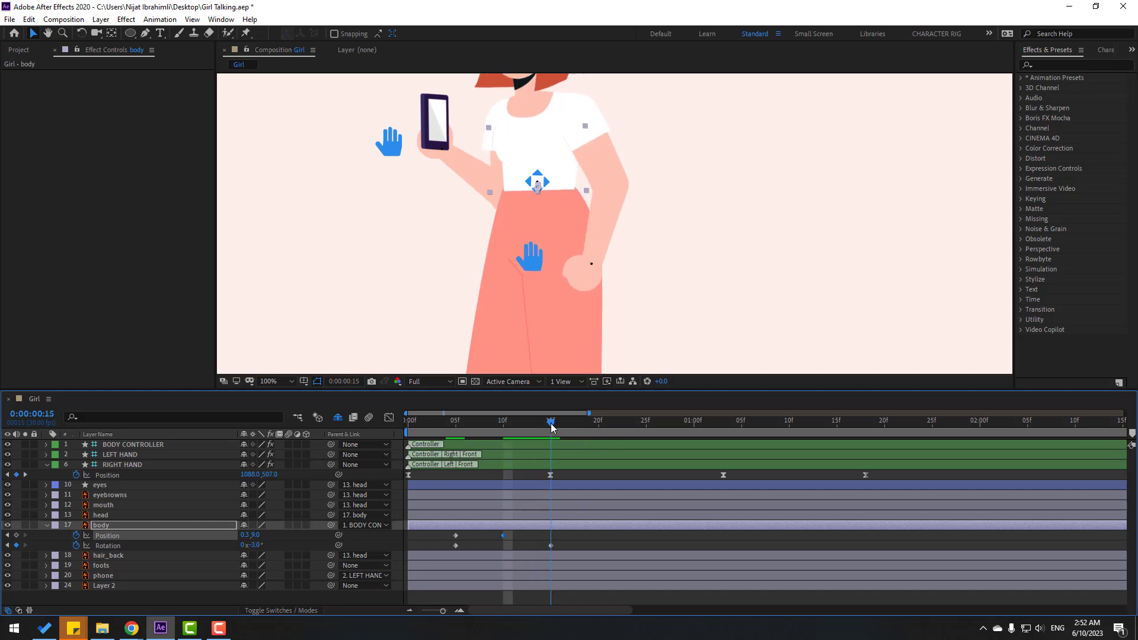
left_click(455, 535)
key("ctrl+c")
key("ctrl+v")
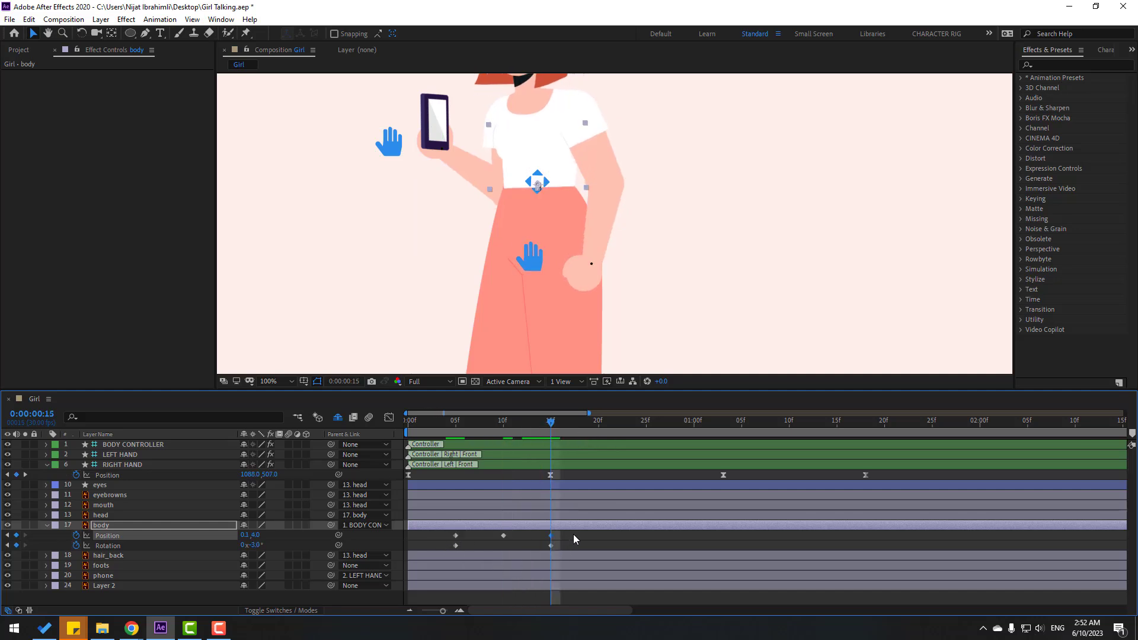
Apply Easy Ease to all of the body's position and rotation keyframes and preview the full figure.
left_click_drag(573, 538, 454, 543)
right_click(455, 548)
mouse_move(533, 539)
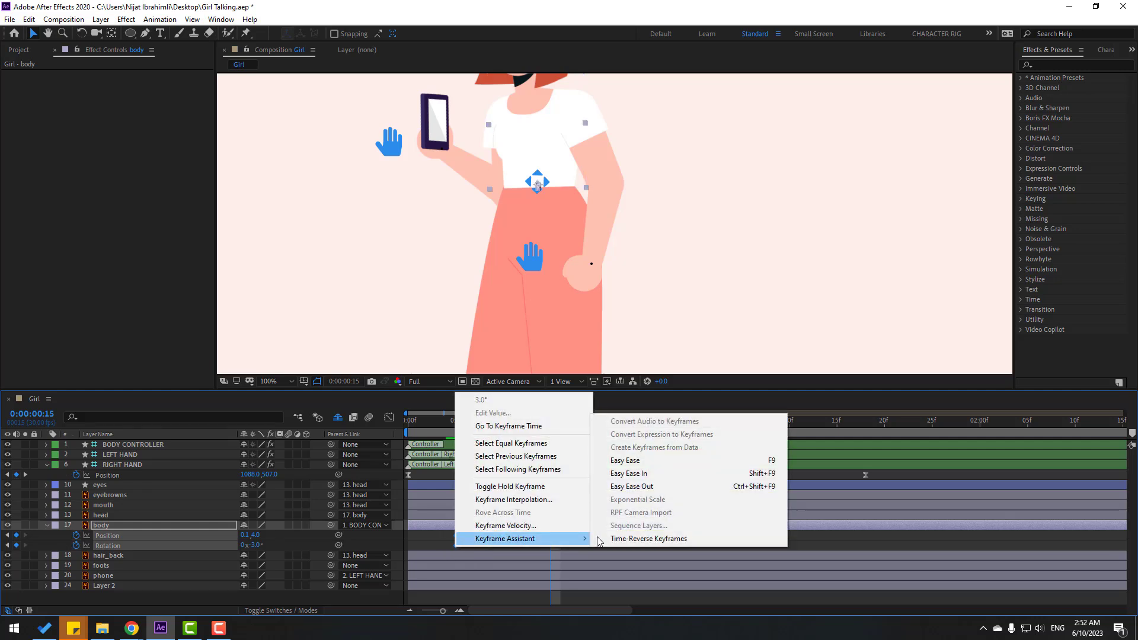
left_click(770, 460)
key("comma")
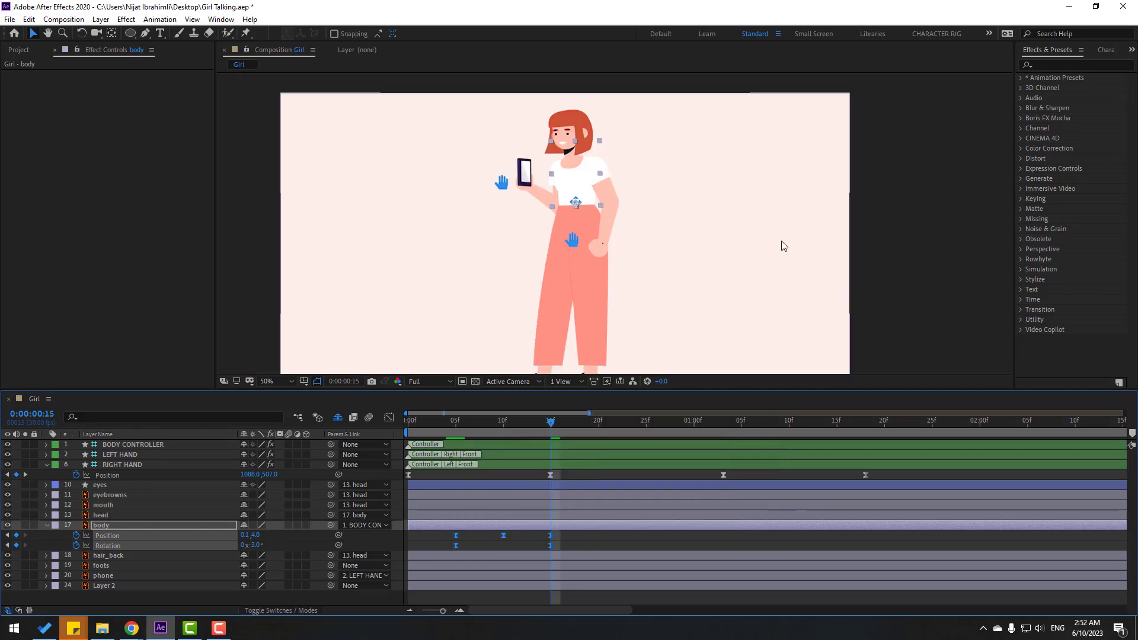
key("space")
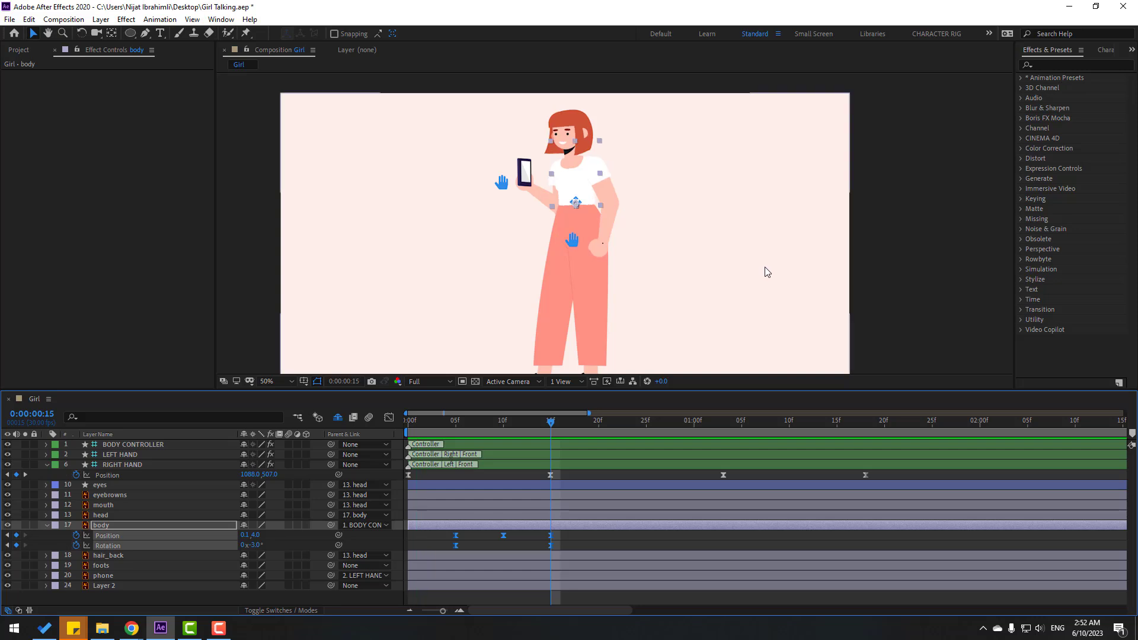
Hold the body's rotation with a keyframe at 0:00:01:03 and set it to 4° at 0:00:01:13.
left_click(537, 420)
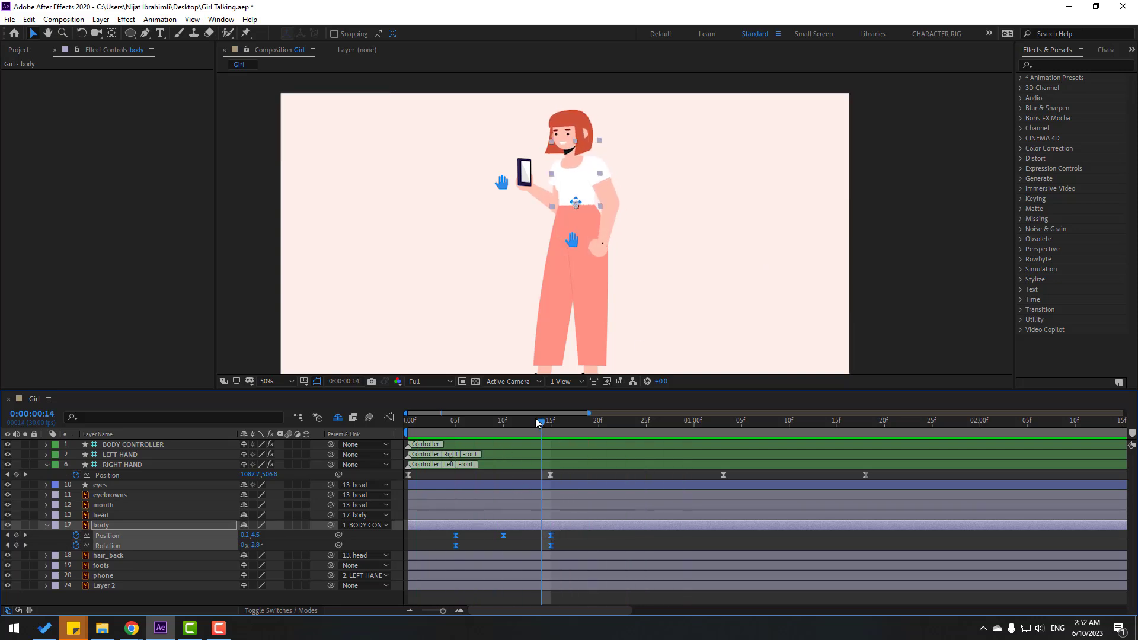
key("minus")
key("minus")
left_click_drag(465, 422, 499, 422)
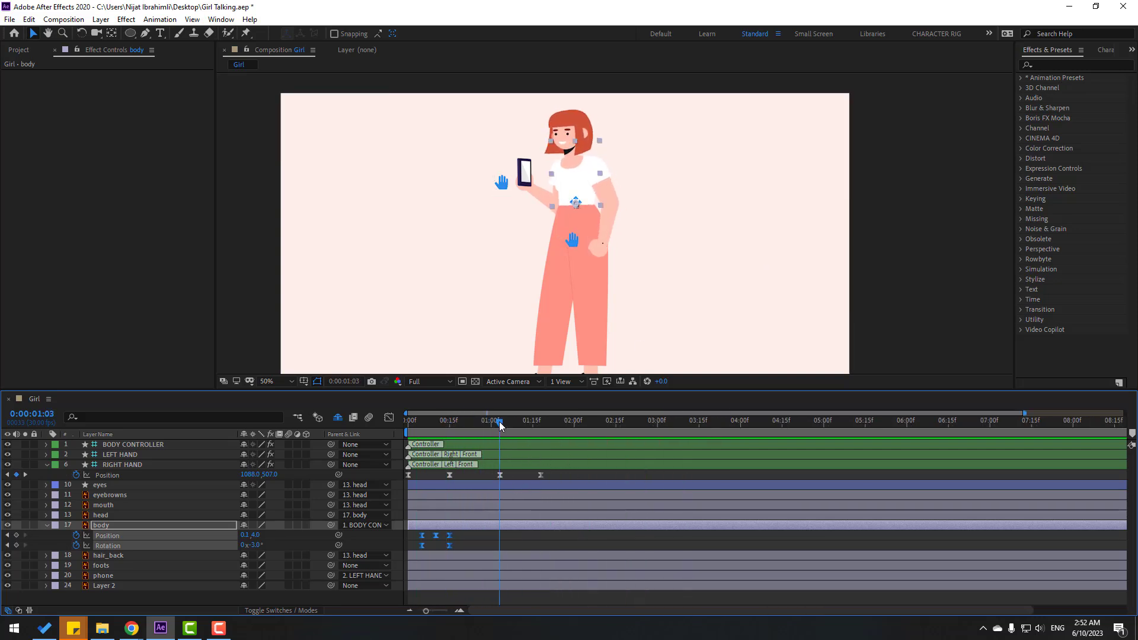
left_click(16, 545)
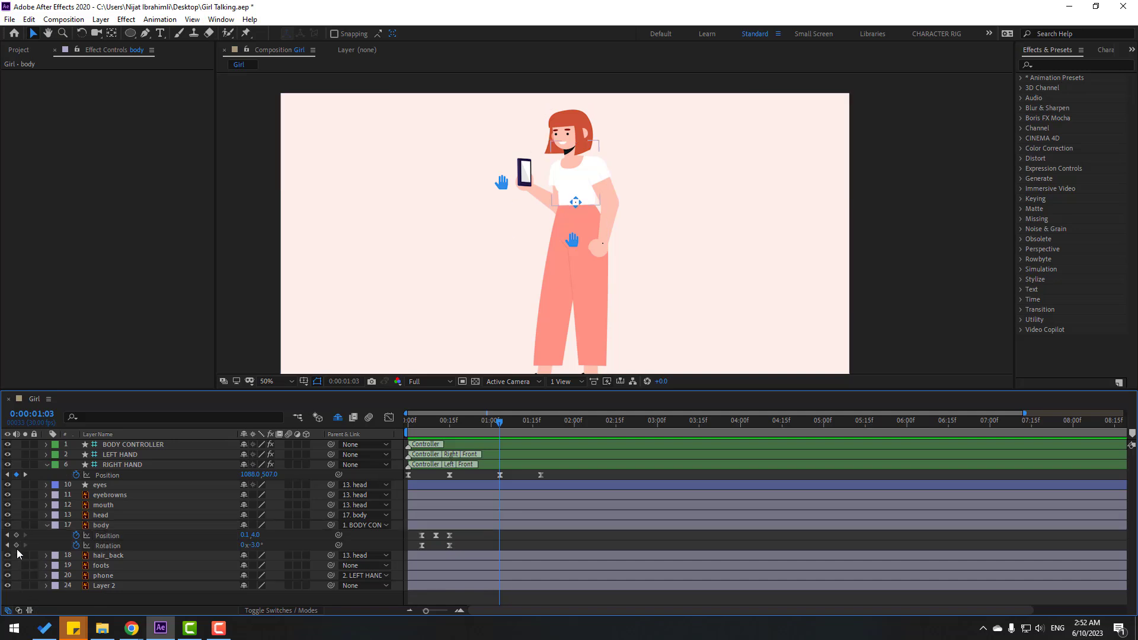
key("shift+Page_Down")
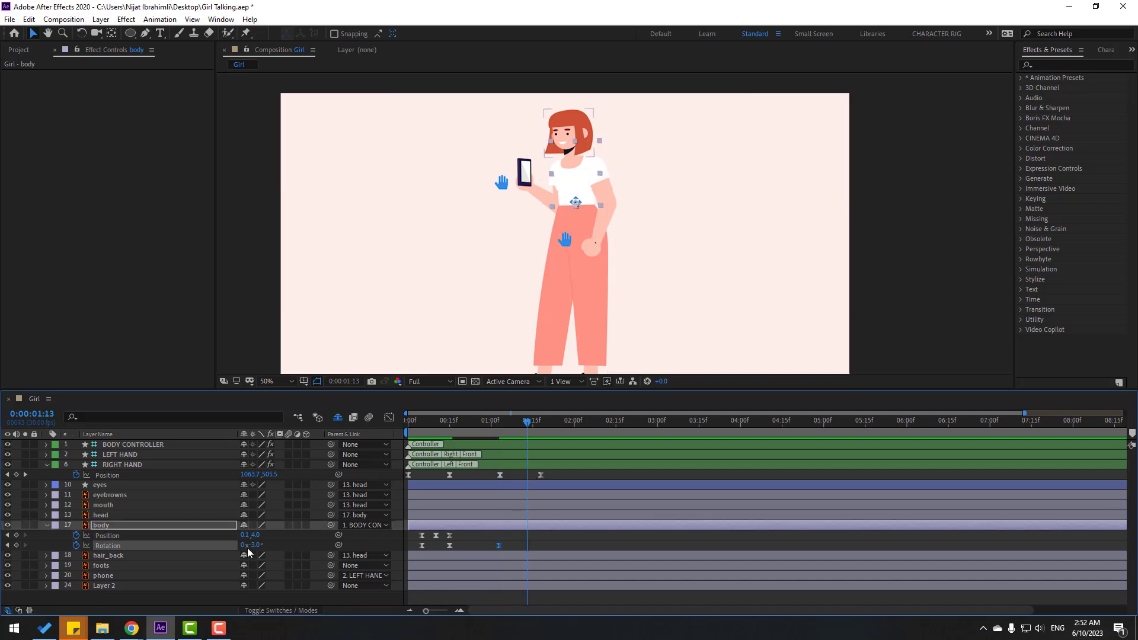
left_click(253, 544)
type("4")
key("Return")
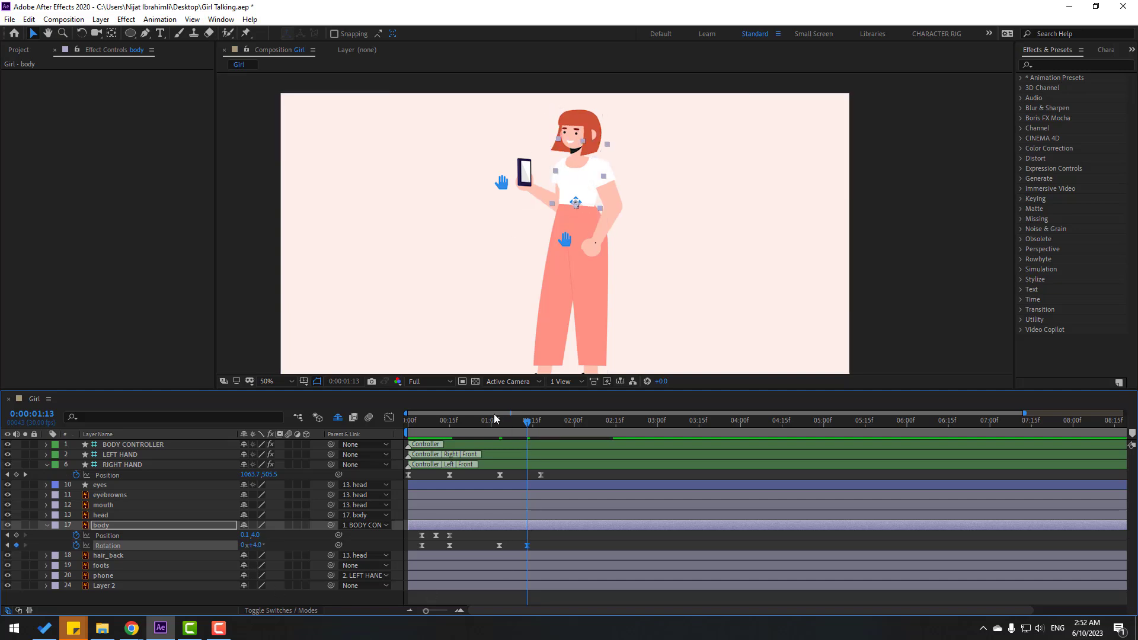
Hold the body's rotation with a keyframe at 0:00:02:13 and set it to -2° at 0:00:02:23.
left_click(489, 422)
left_click_drag(496, 423, 606, 453)
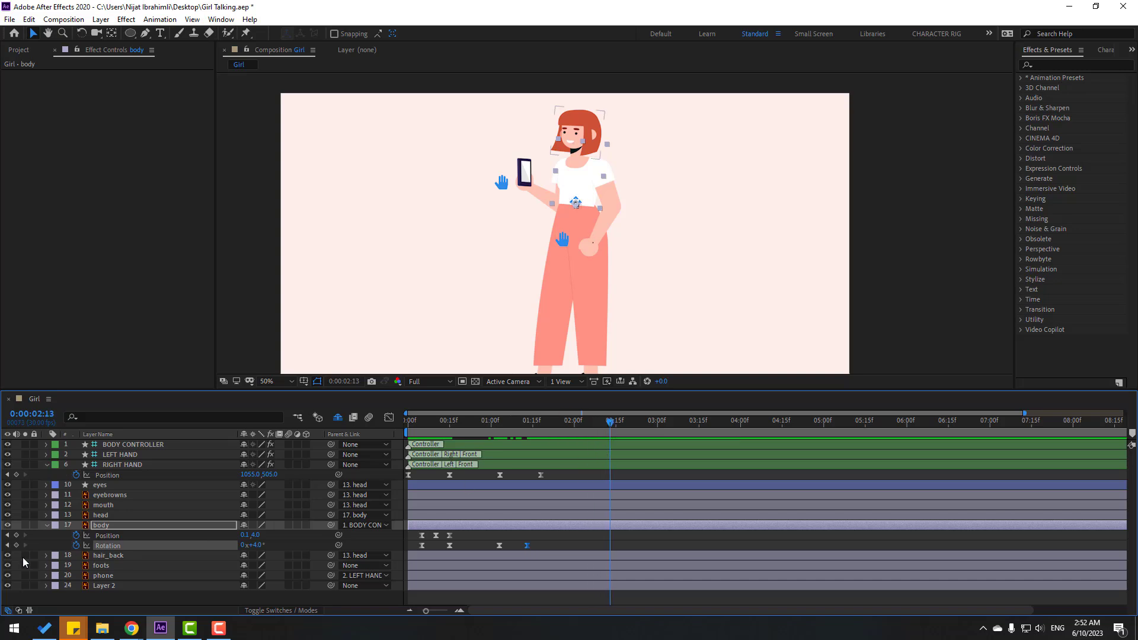
key("shift+Page_Down")
left_click(256, 546)
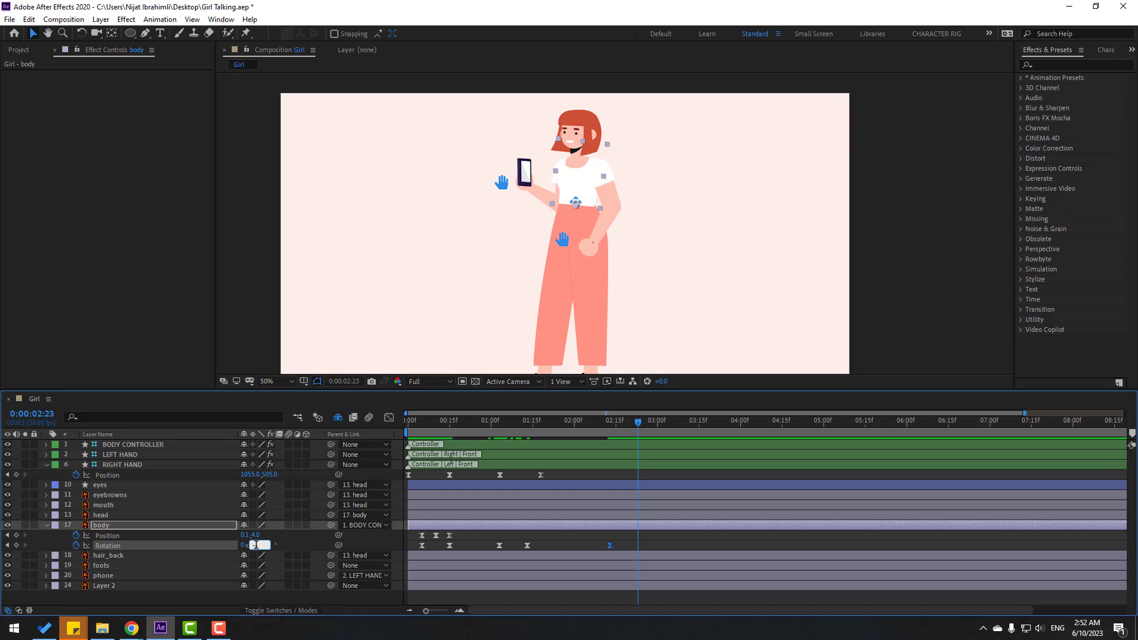
type("-4")
key("Return")
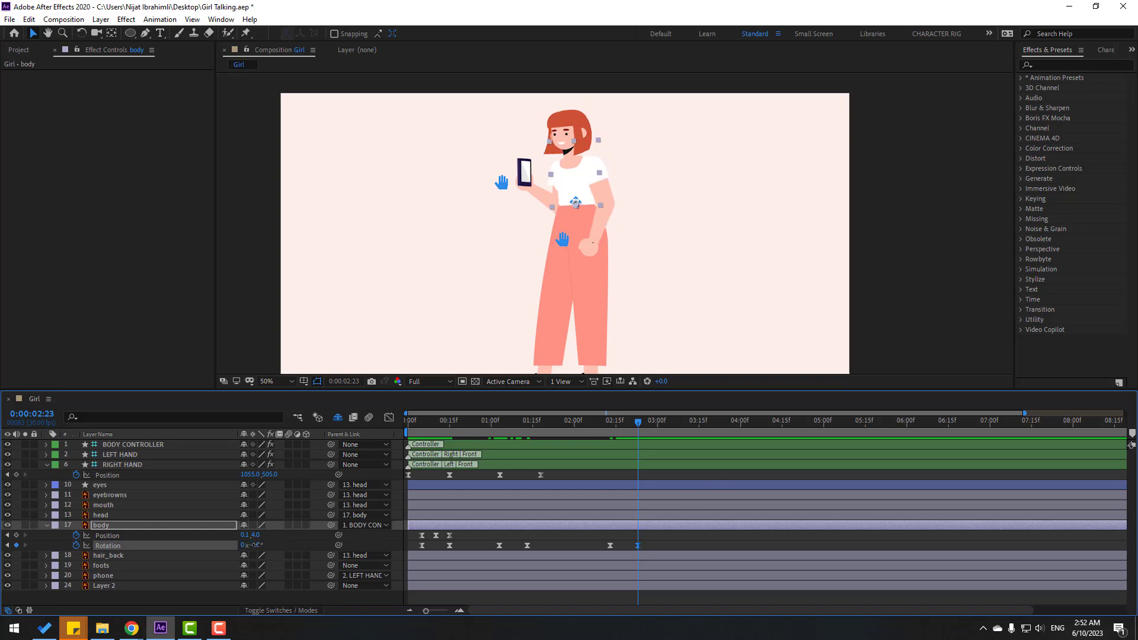
left_click(256, 545)
key("Return")
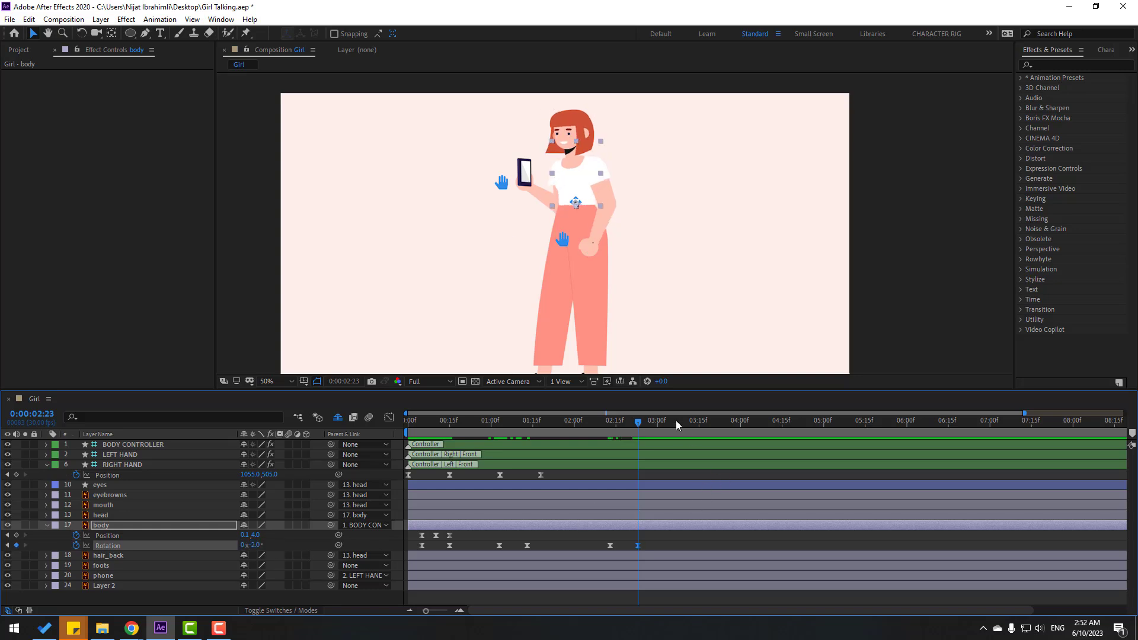
Hold the body's rotation with a keyframe at about 0:00:03:19 and set it to 3° at 0:00:03:29.
left_click_drag(678, 424, 710, 422)
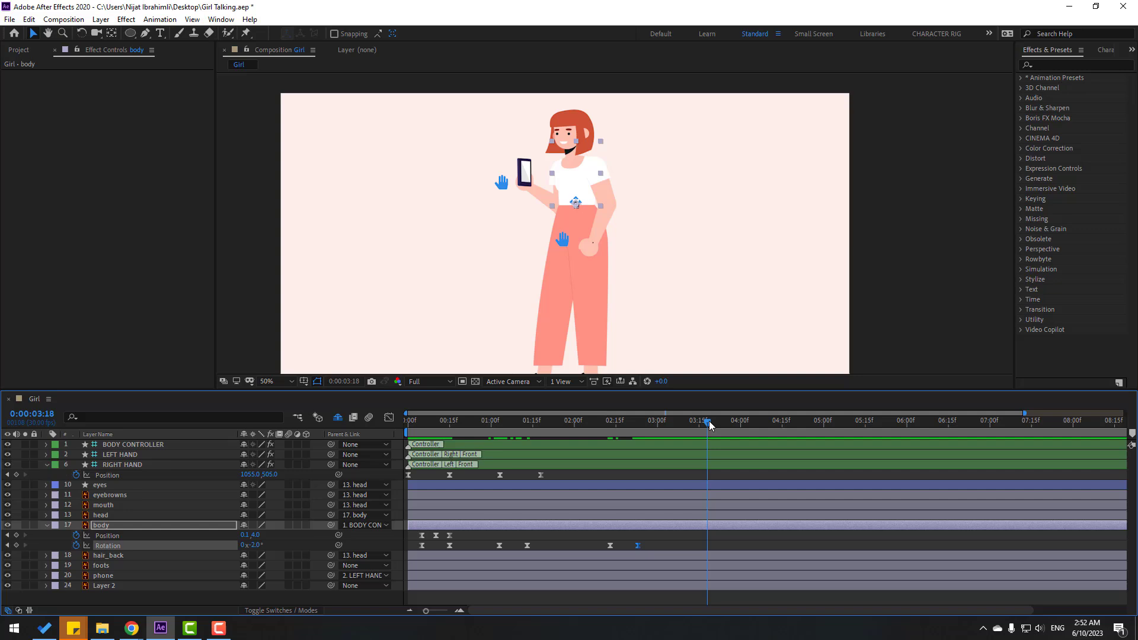
left_click(16, 544)
key("shift+Page_Down")
left_click(256, 545)
key("Return")
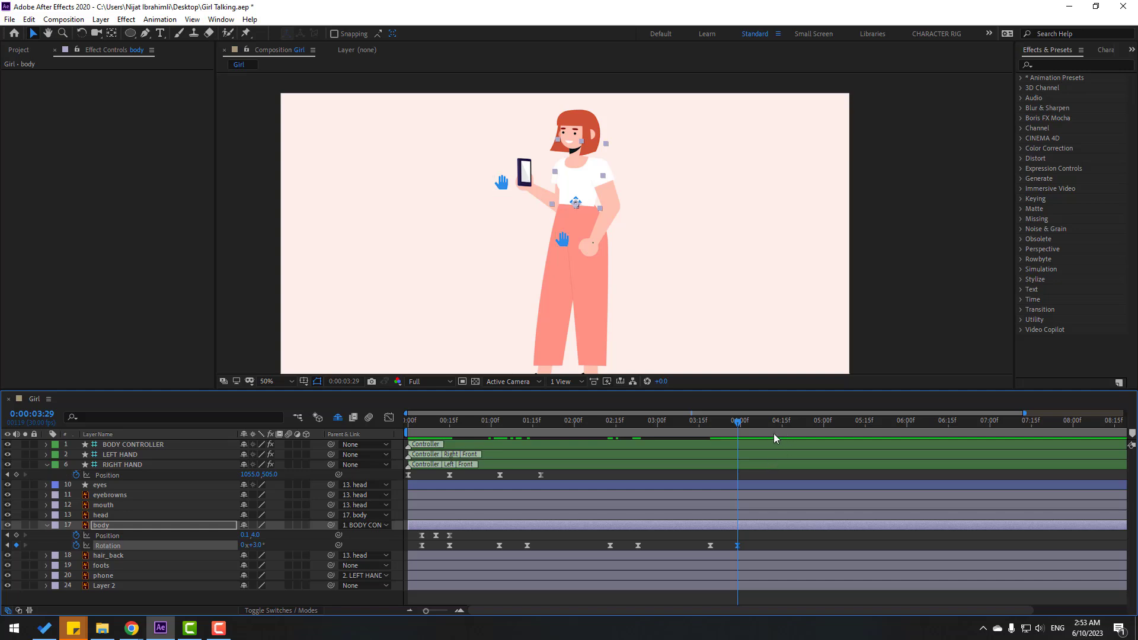
Hold the body's rotation with a keyframe at 0:00:04:20 and set it to -3° at 0:00:05:00.
left_click_drag(773, 422, 794, 422)
key("minus")
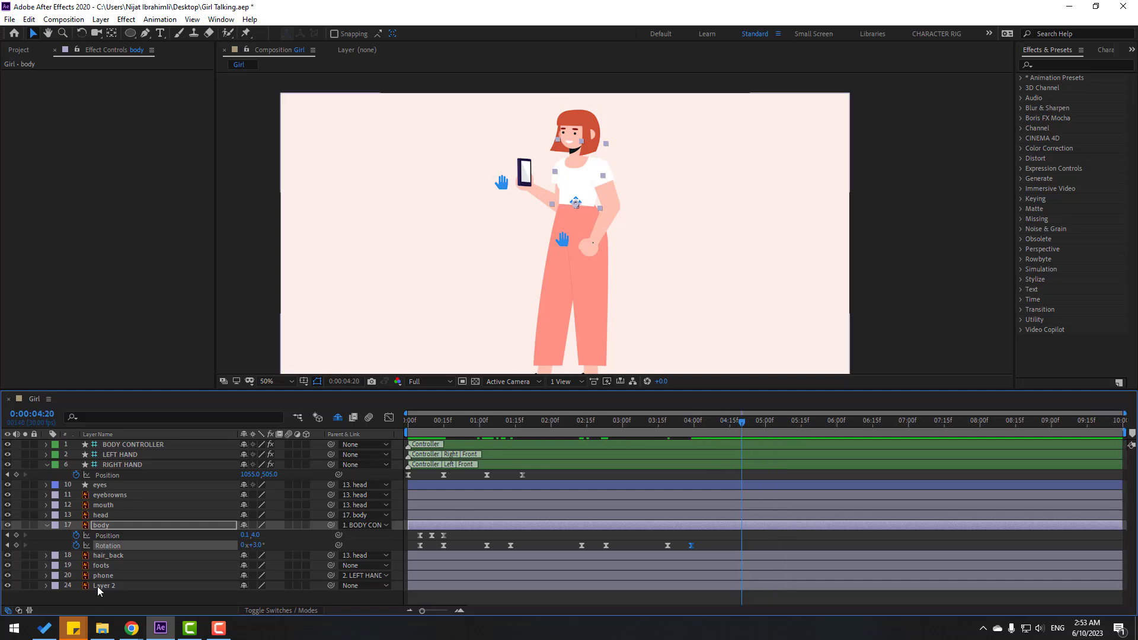
key("shift+Page_Down")
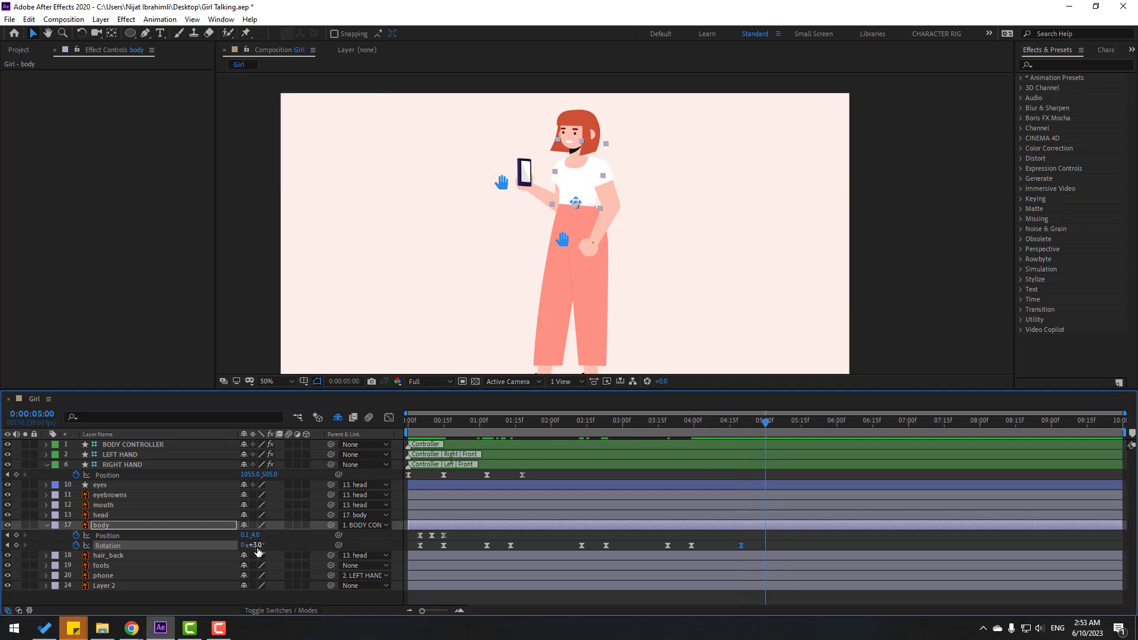
left_click(257, 546)
key("Return")
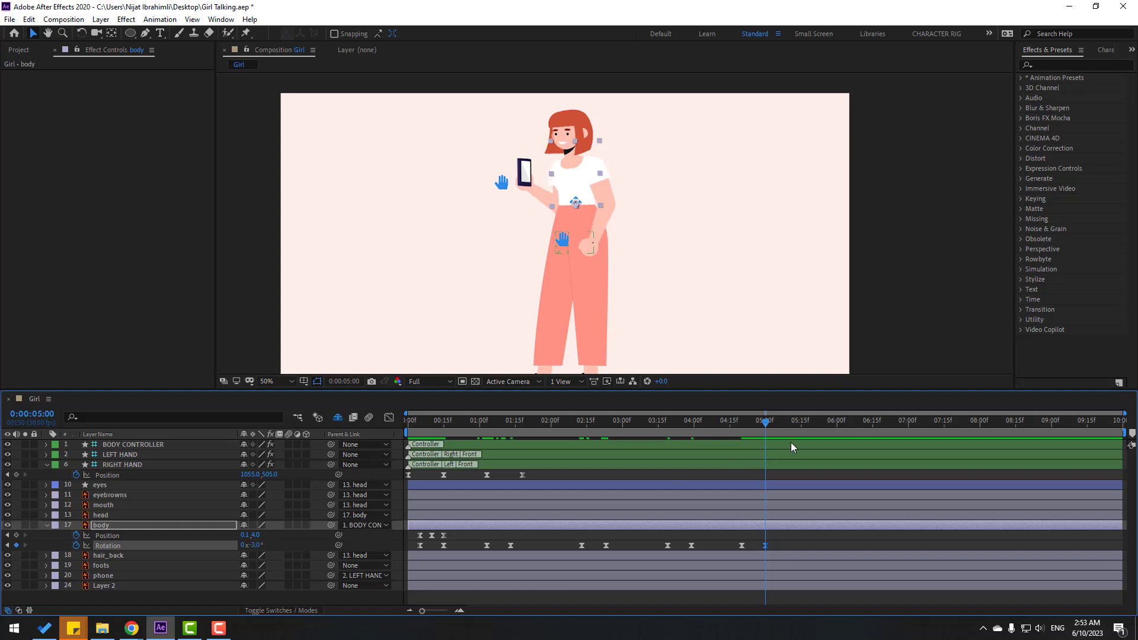
End the work area at 0:00:07:00 and trim the composition to it.
left_click_drag(817, 431, 910, 430)
key("n")
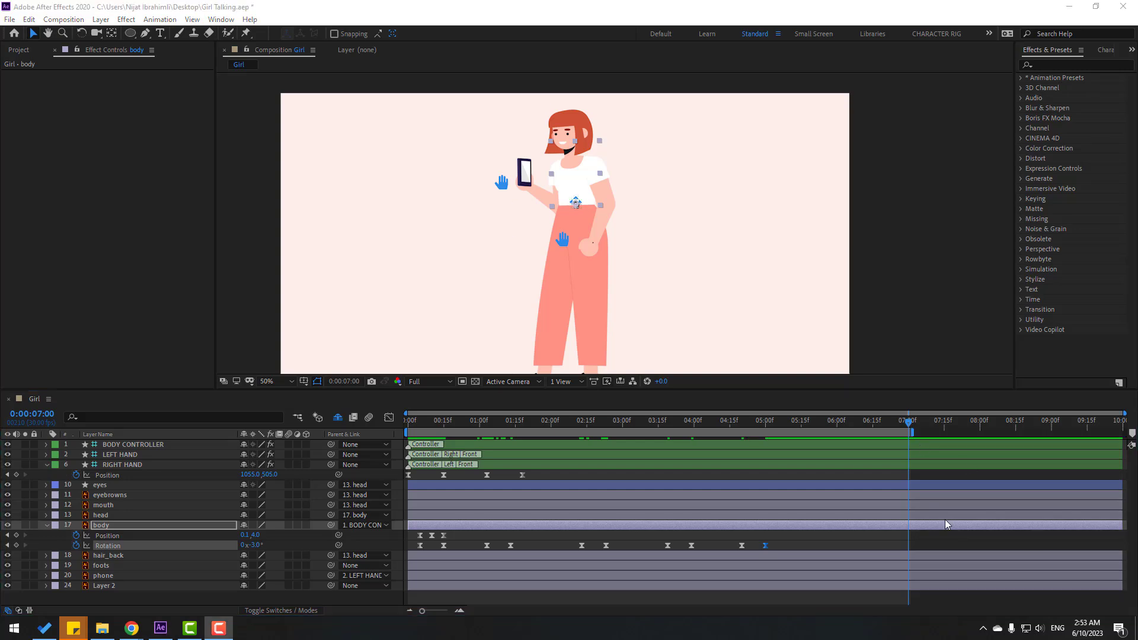
right_click(881, 433)
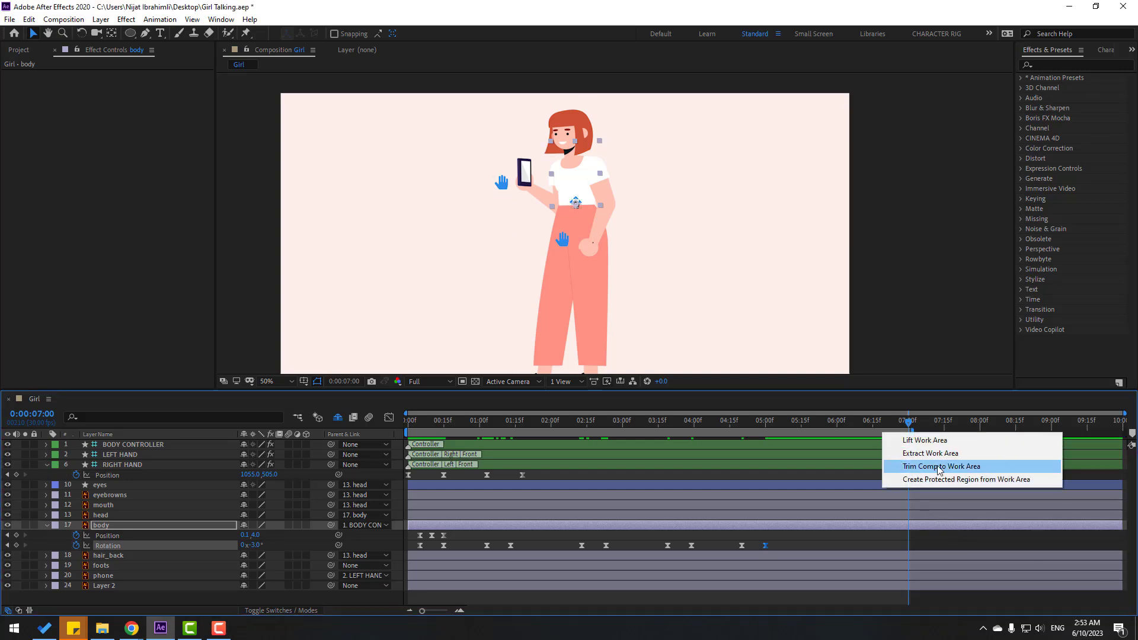
left_click(976, 470)
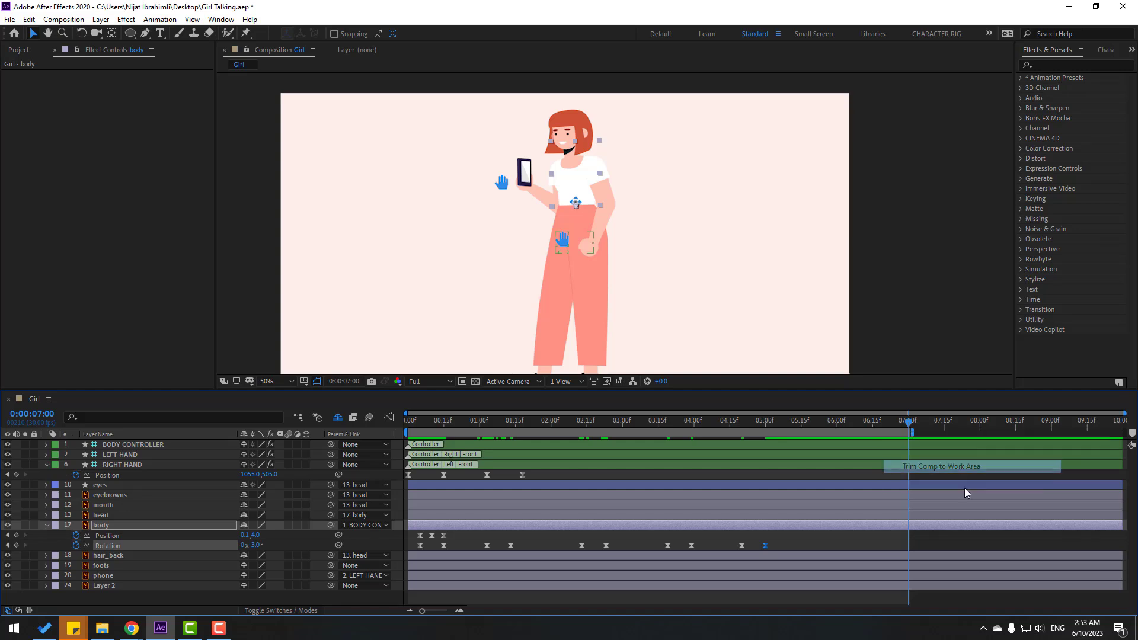
Hold the body's rotation with a keyframe at 0:00:05:22 and set it to 0° at 0:00:06:02.
left_click_drag(926, 423, 989, 423)
left_click(16, 544)
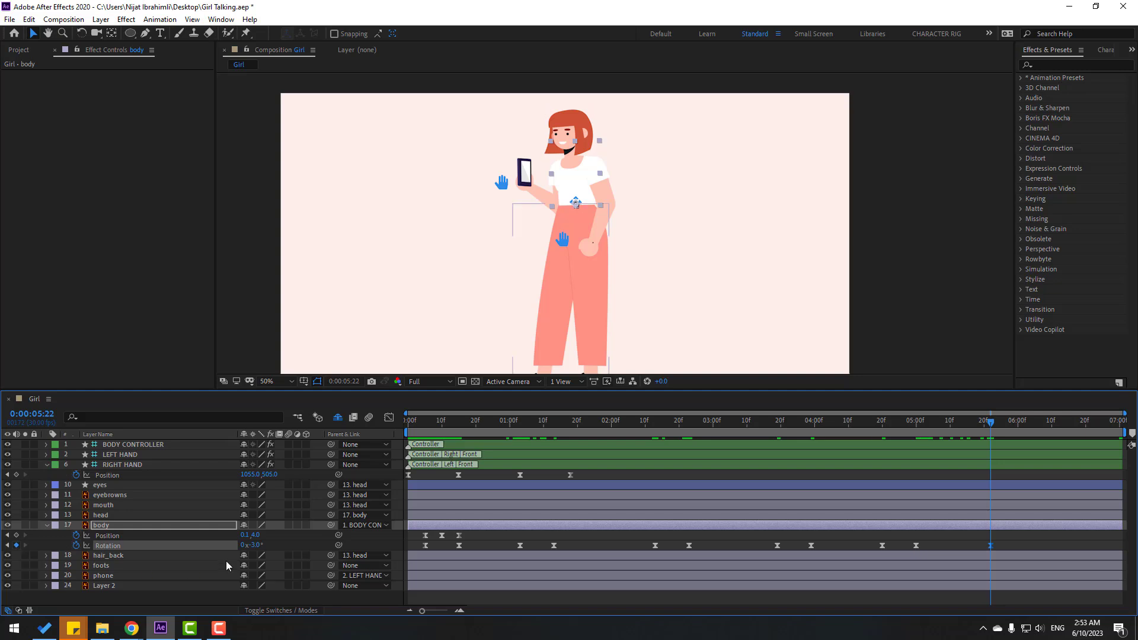
key("shift+Page_Down")
left_click(253, 545)
type("0")
key("Return")
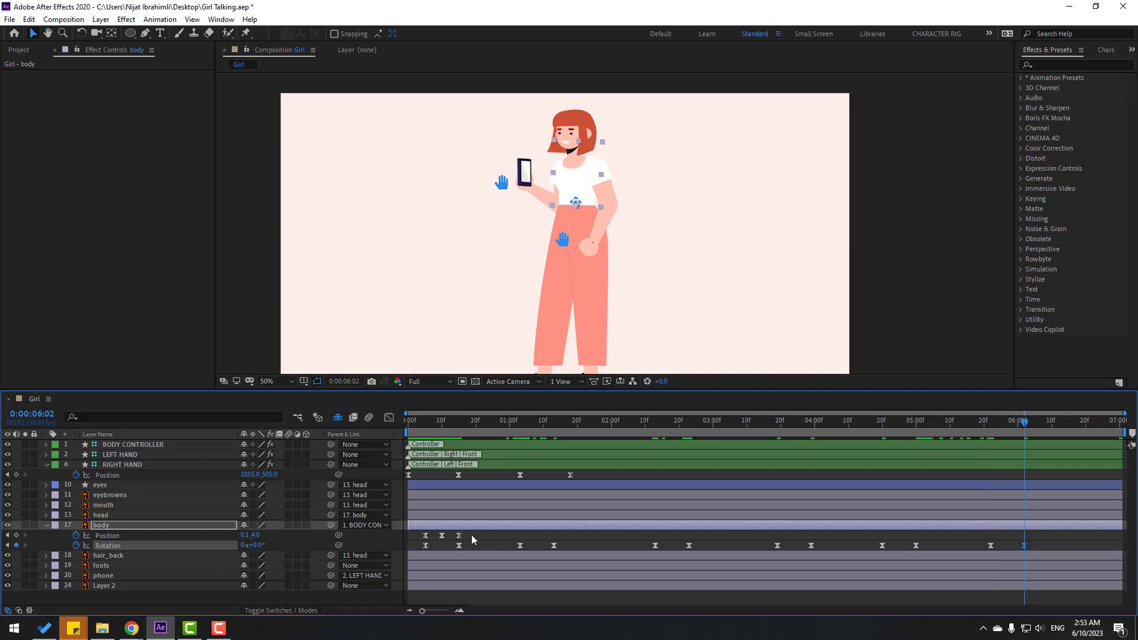
Copy the body's three position dip keyframes to the start of each remaining rotation move, from 0:00:01:03 through 0:00:05:22, and preview the animation.
left_click_drag(472, 539, 406, 544)
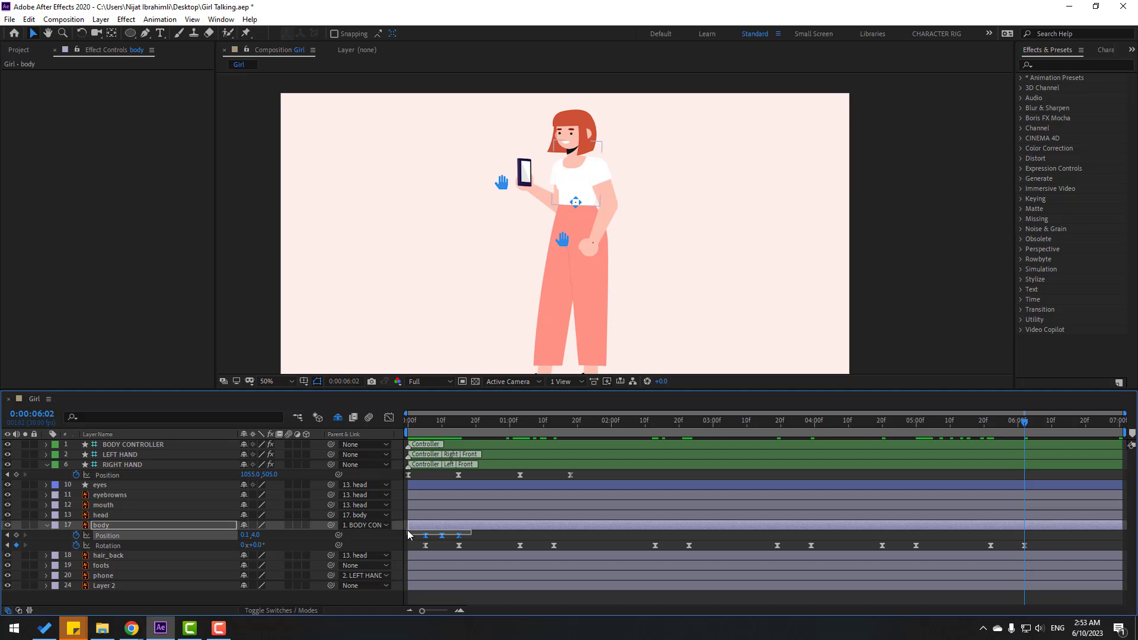
left_click(524, 422)
key("ctrl+v")
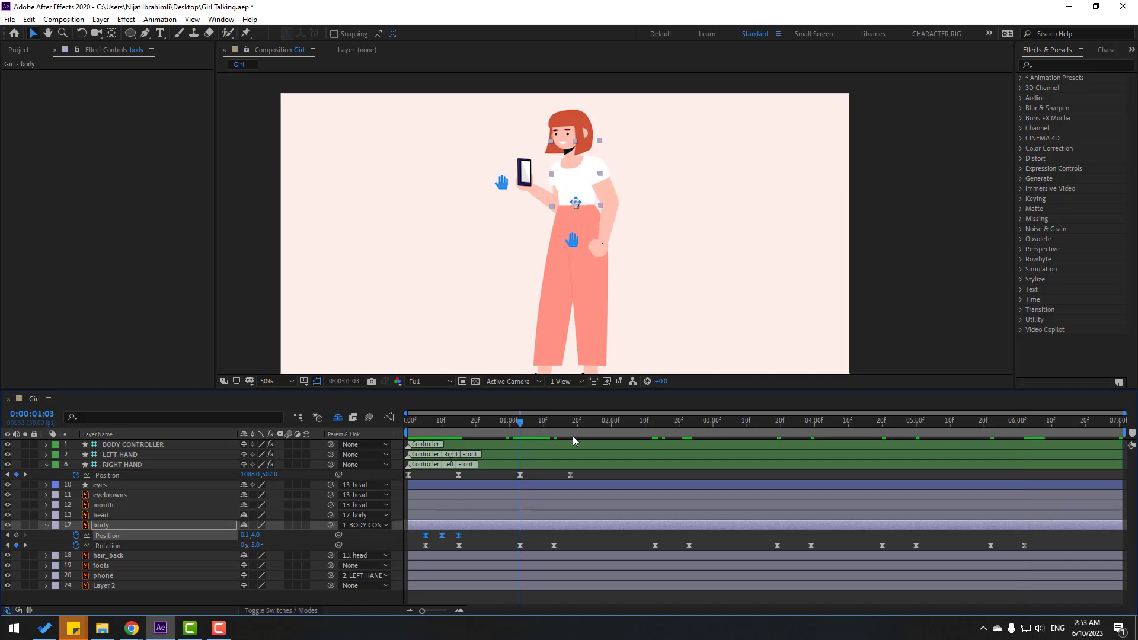
left_click(654, 422)
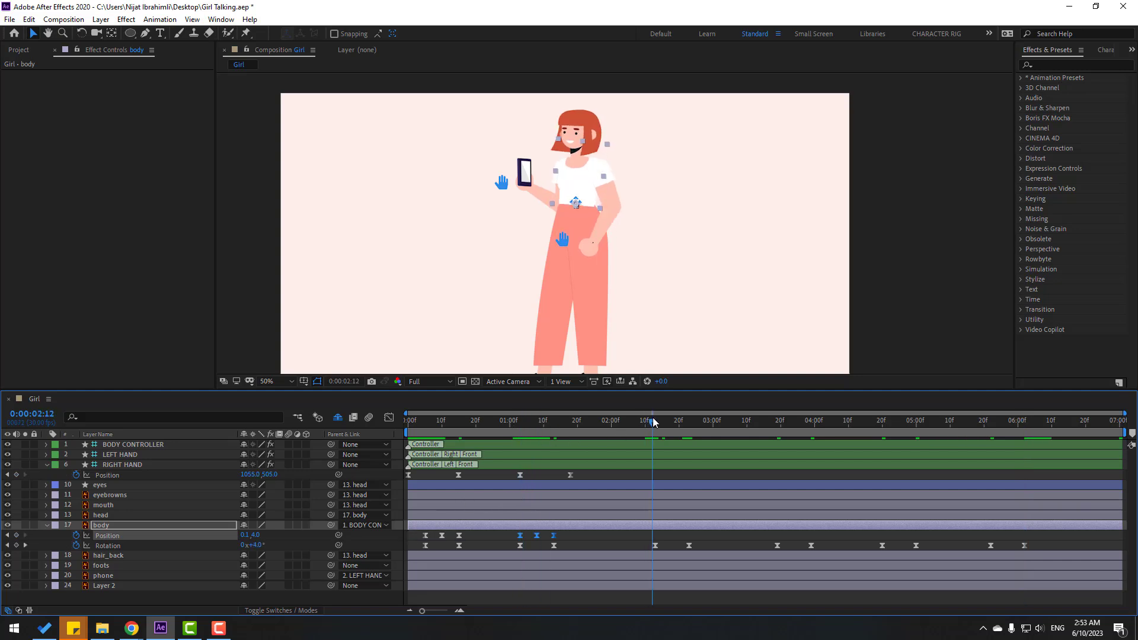
left_click(777, 424)
key("ctrl+v")
left_click(880, 423)
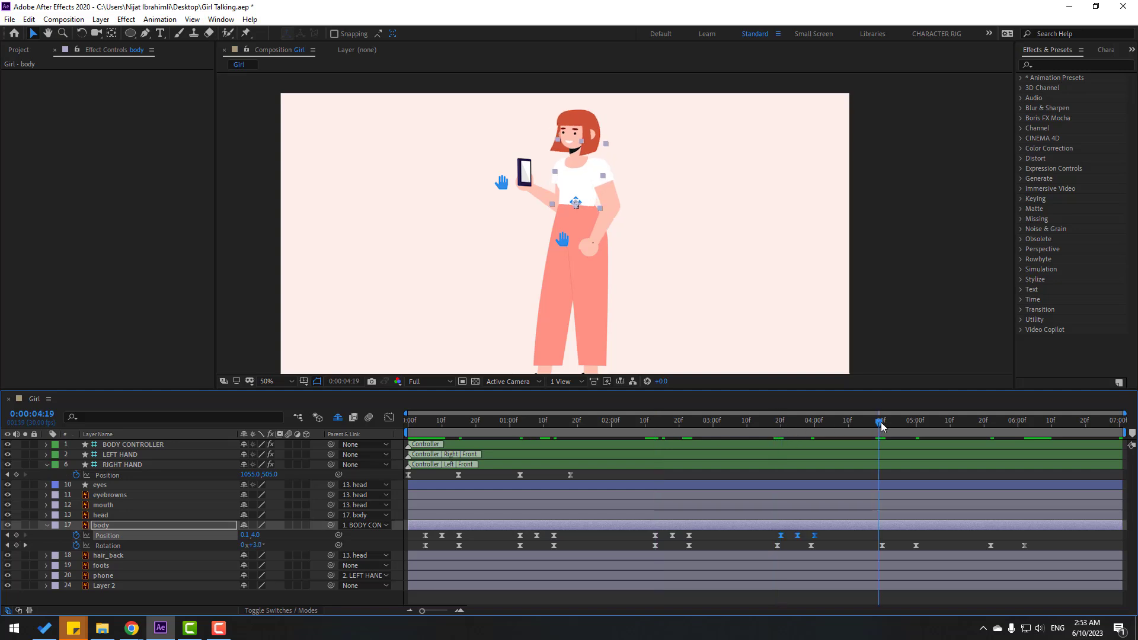
key("ctrl+v")
left_click(987, 423)
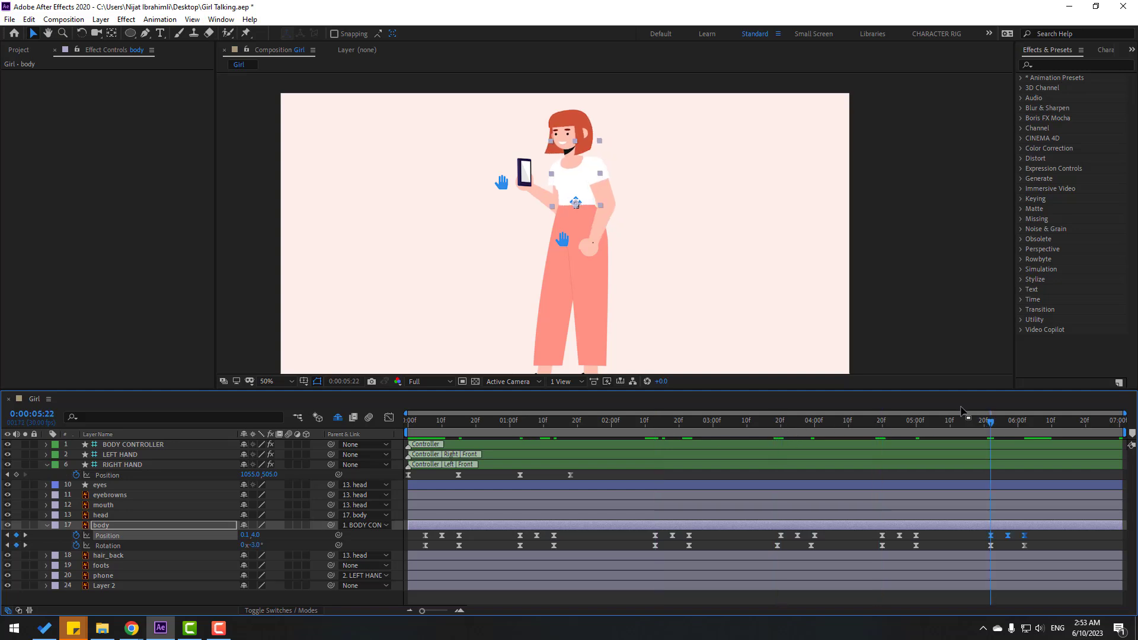
key("space")
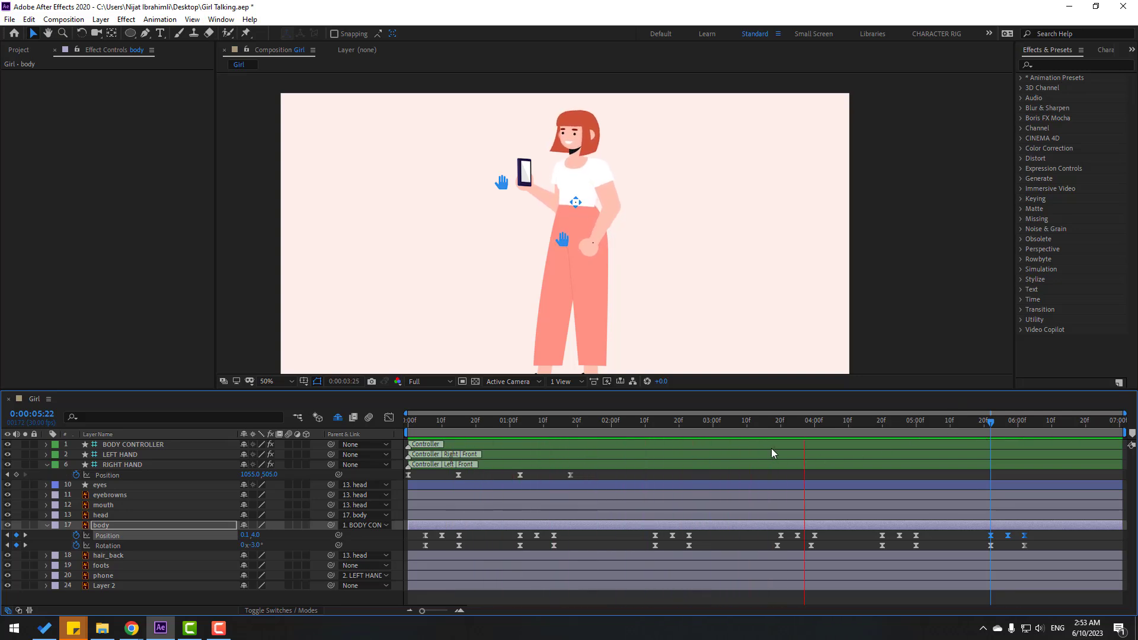
Unlink the mouth layer's scale proportions and add its first scale keyframe at 0:00:00:00.
left_click_drag(756, 422, 340, 464)
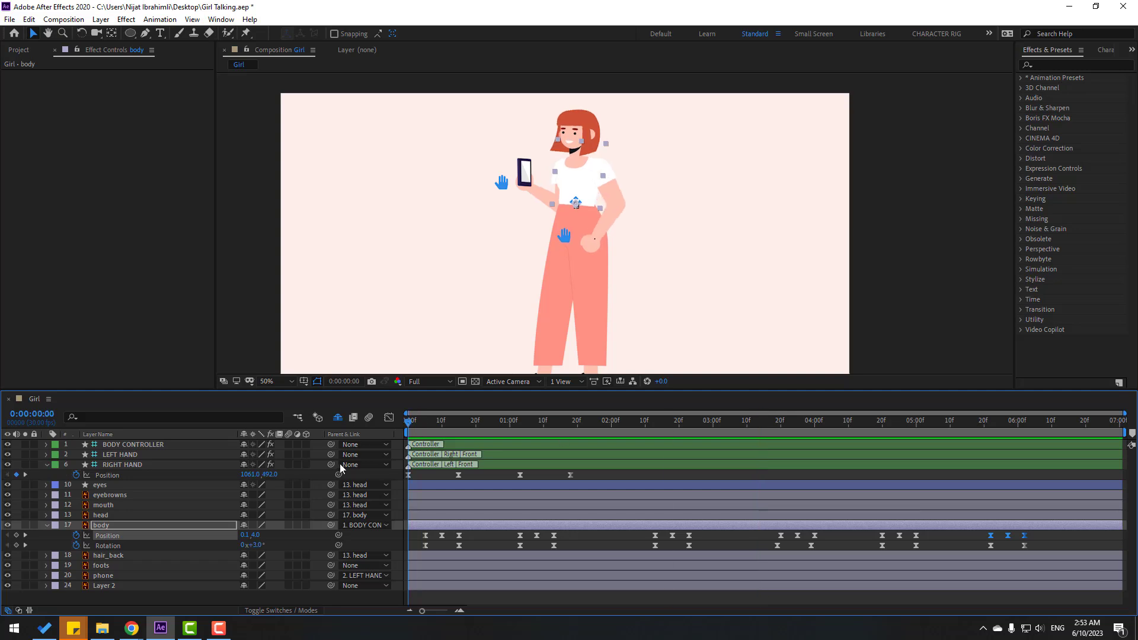
left_click(115, 510)
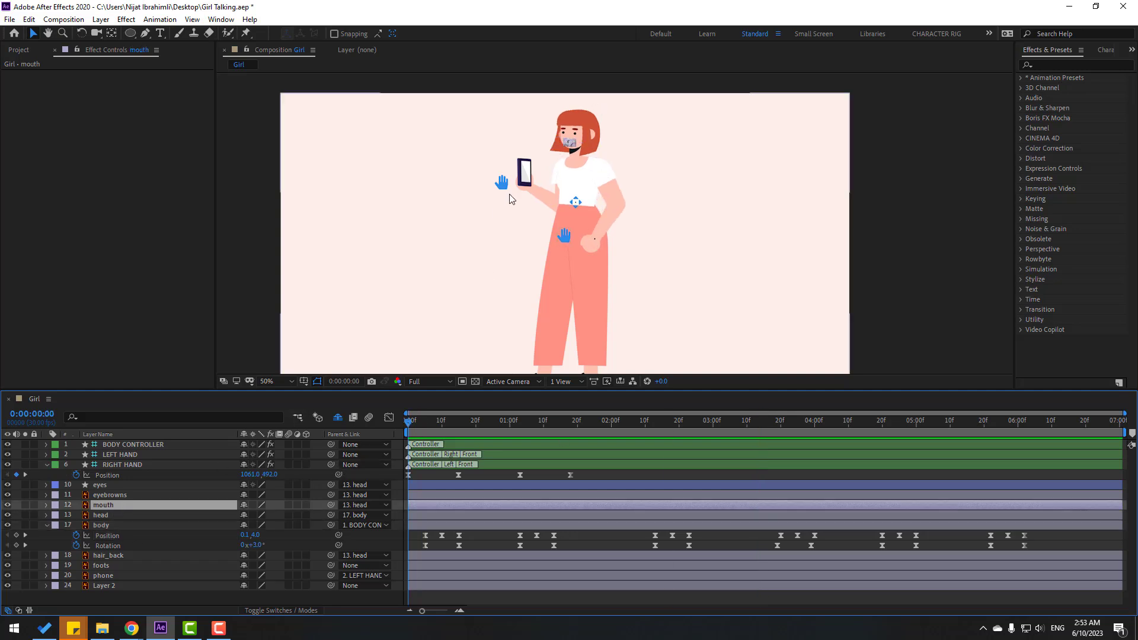
scroll(375, 237, "up", 6)
scroll(486, 285, "up", 2)
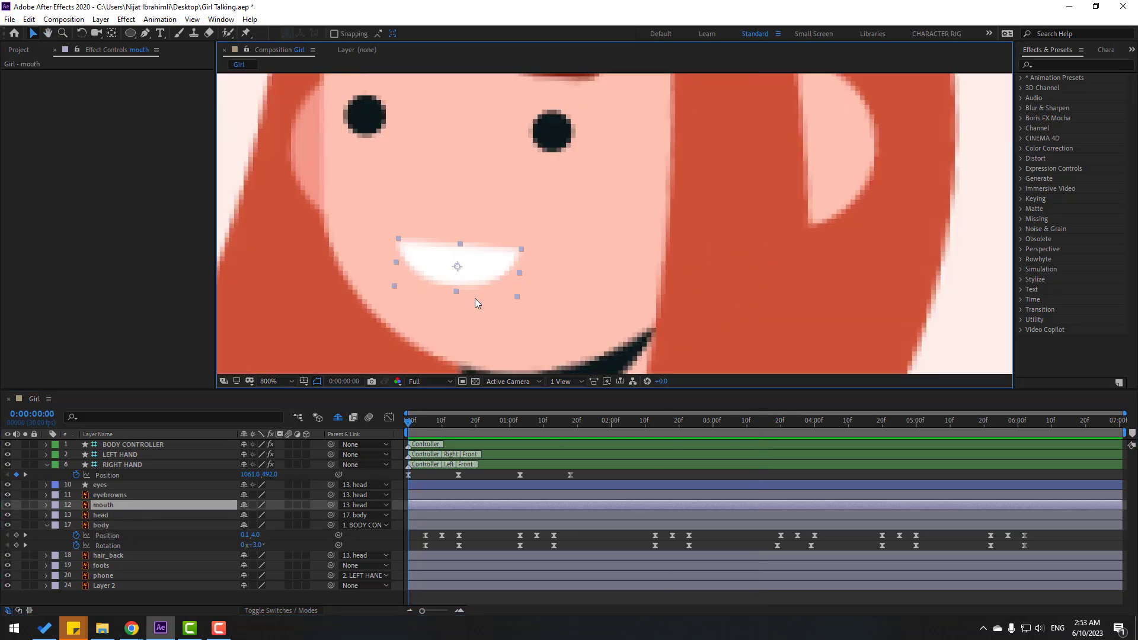
key("s")
left_click(244, 516)
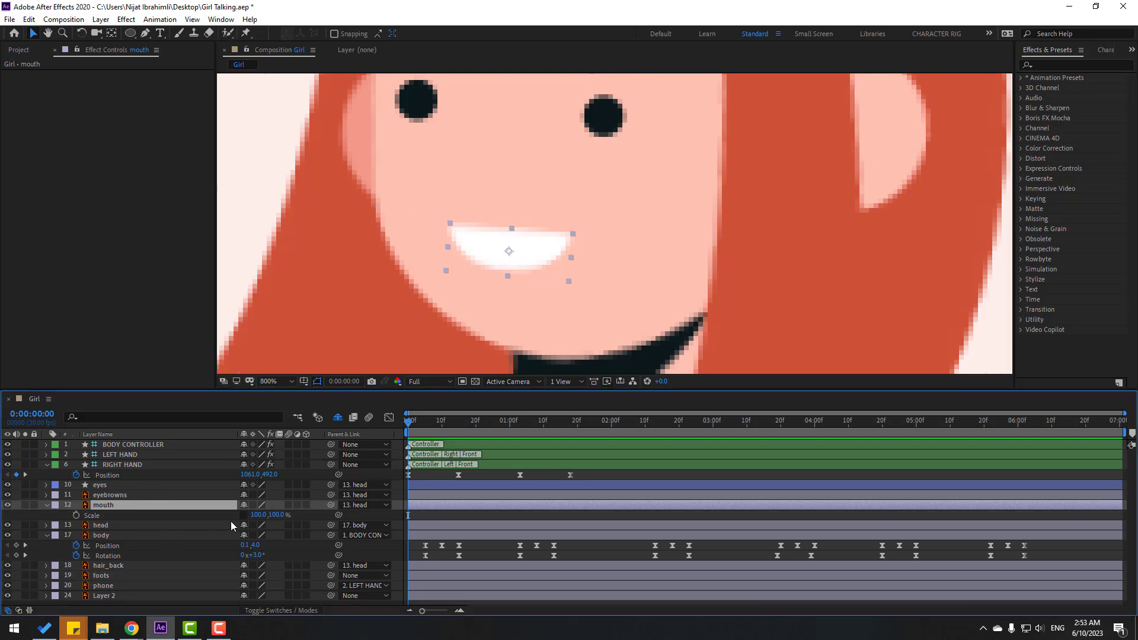
left_click(74, 517)
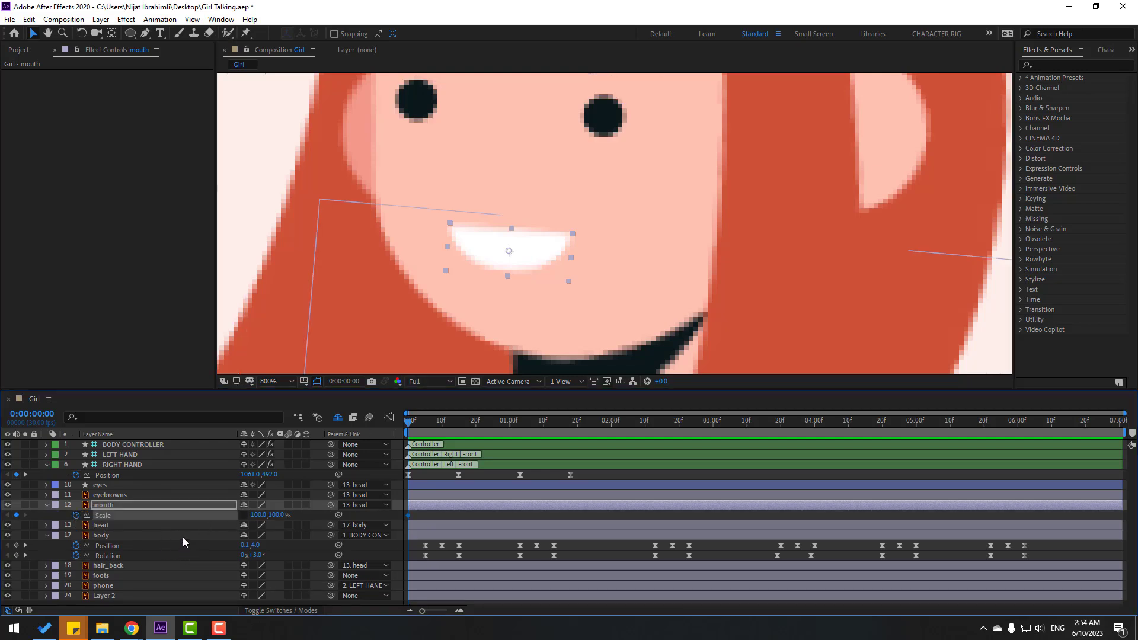
Keyframe the mouth's vertical scale every few frames from 0:00:00:04 to 0:00:00:24, alternating squashed and stretched shapes for talking.
key("Page_Down")
key("Page_Down")
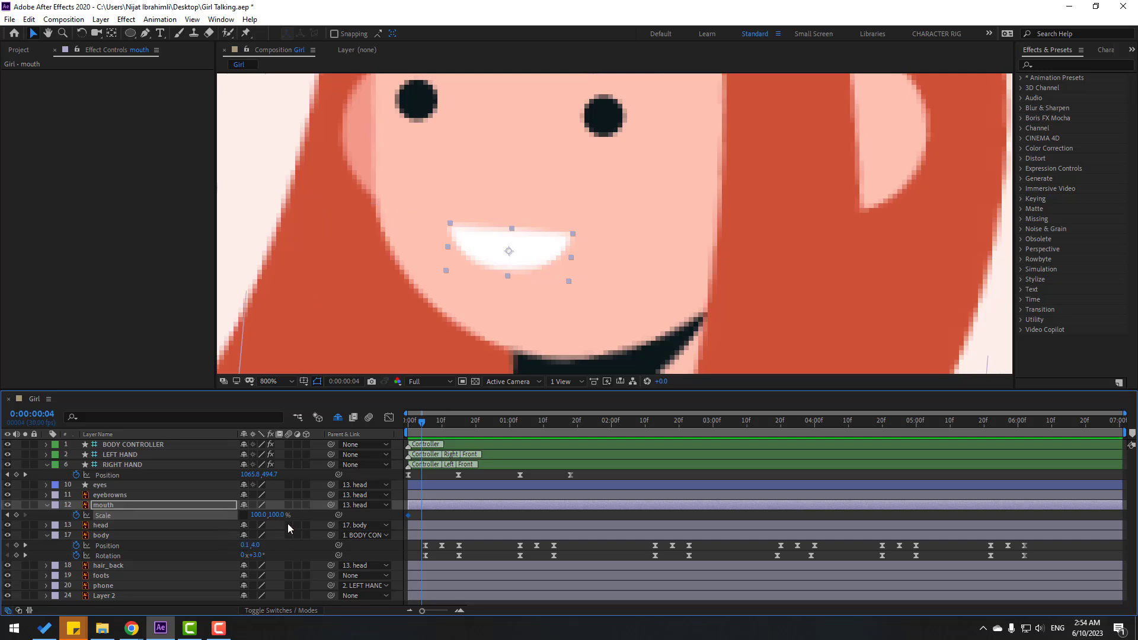
mouse_move(277, 515)
left_mouse_down()
mouse_move(243, 515)
mouse_move(299, 510)
mouse_move(258, 516)
mouse_move(289, 520)
left_mouse_up()
key("Page_Down")
key("Page_Down")
key("Page_Down")
key("Page_Down")
key("Page_Down")
key("Page_Down")
key("Page_Down")
key("Page_Down")
key("Page_Down")
key("Page_Down")
key("Page_Down")
key("Page_Down")
key("Page_Down")
key("Page_Down")
key("Page_Down")
key("Page_Down")
key("Page_Down")
key("Page_Down")
key("Page_Down")
key("Page_Down")
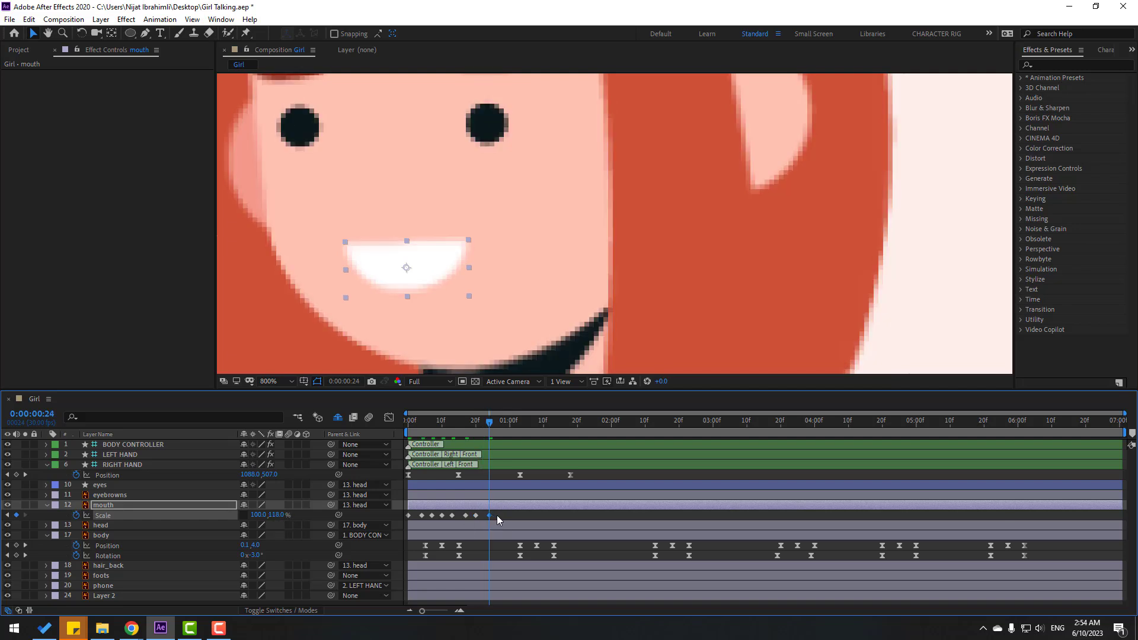
Set the mouth's vertical scale to 100% at 0:00:00:27 to close the talking cycle.
key("Page_Down")
key("Page_Down")
key("Page_Down")
left_click(279, 516)
type("100")
key("Return")
Apply Easy Ease to all of the mouth's scale keyframes and preview the talking motion.
left_click_drag(489, 519, 406, 518)
right_click(407, 515)
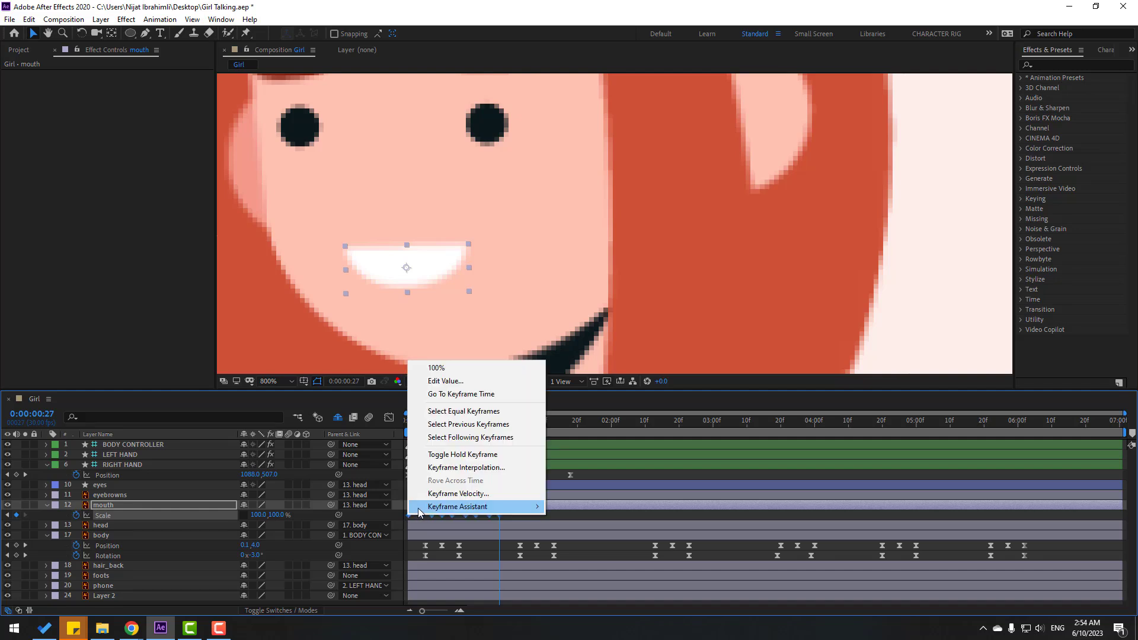
mouse_move(474, 506)
left_click(578, 546)
scroll(650, 251, "down", 2)
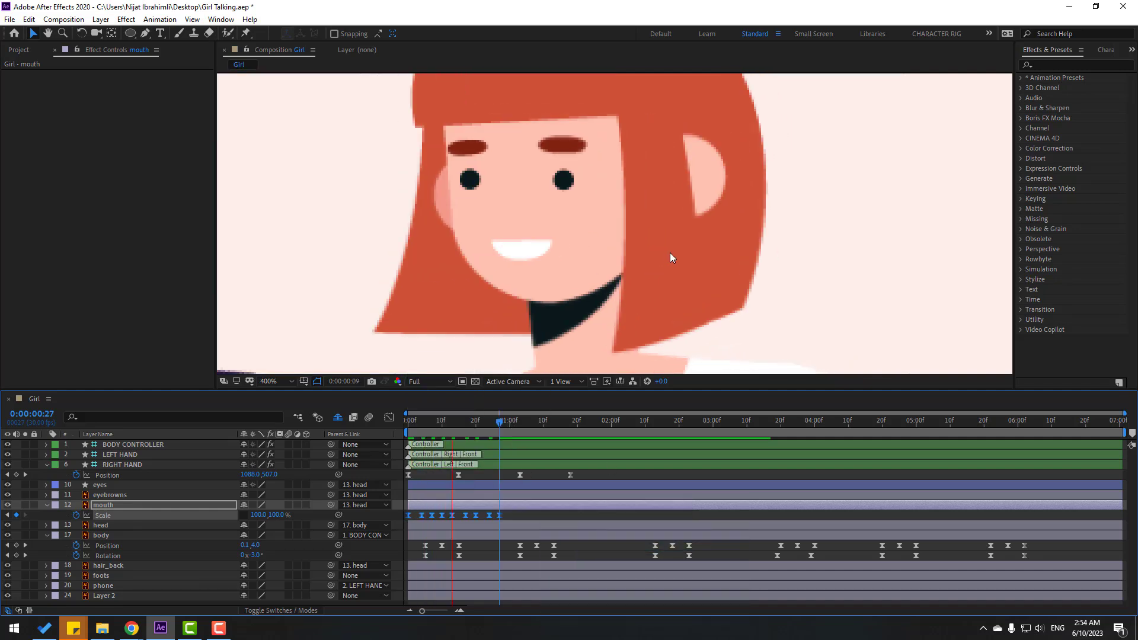
scroll(695, 262, "down", 4)
key("space")
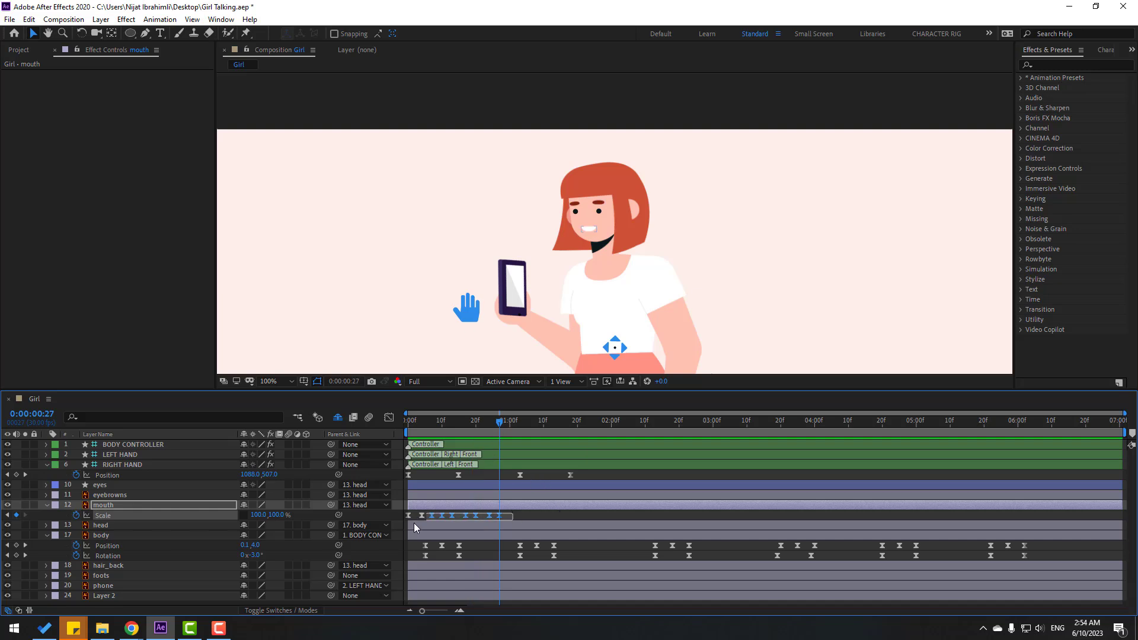
Duplicate the mouth's talking cycle of scale keyframes at 0:00:00:27 and again at 0:00:01:24.
key("space")
key("ctrl+v")
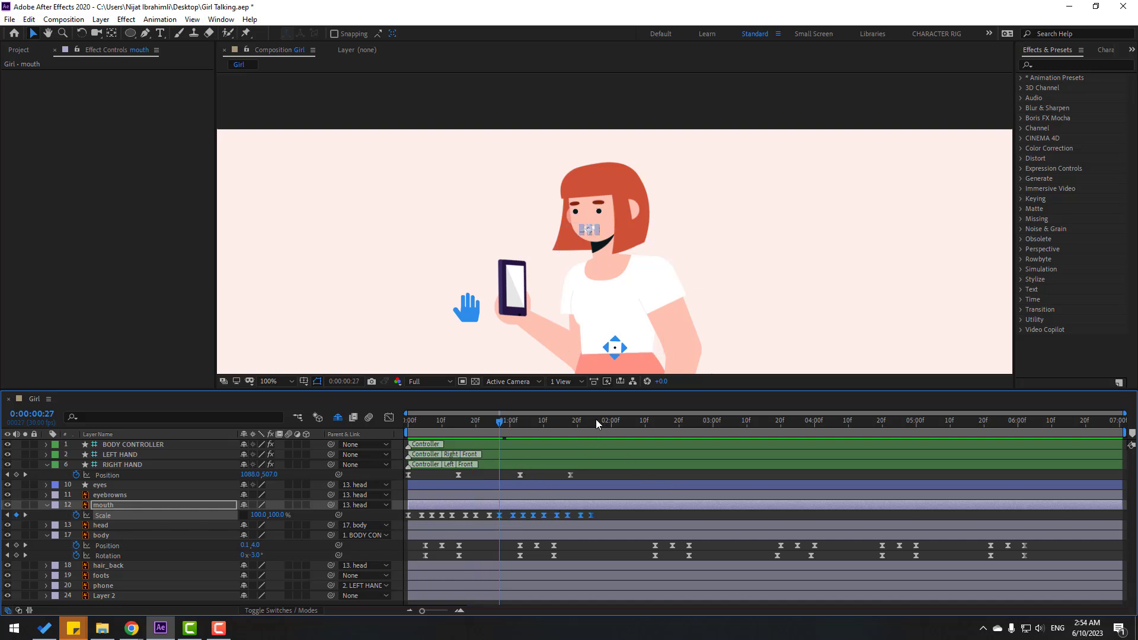
left_click_drag(596, 422, 591, 421)
key("ctrl+v")
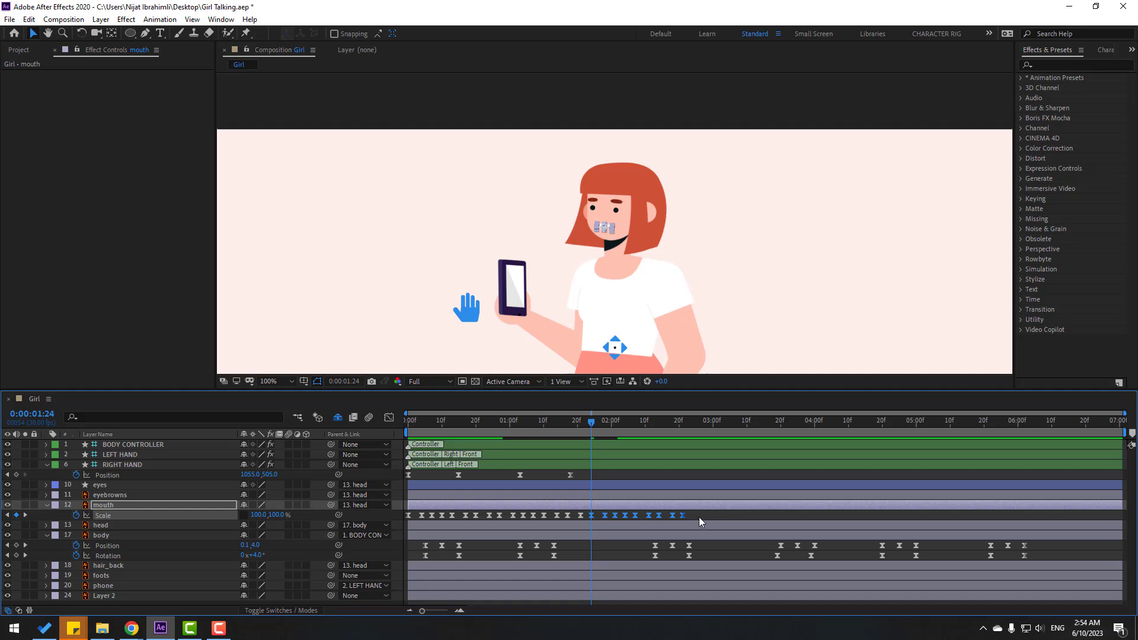
Copy the extended run of mouth scale keyframes to 0:00:02:21 and 0:00:05:12 to fill the rest of the composition.
left_click_drag(698, 514, 387, 522)
key("space")
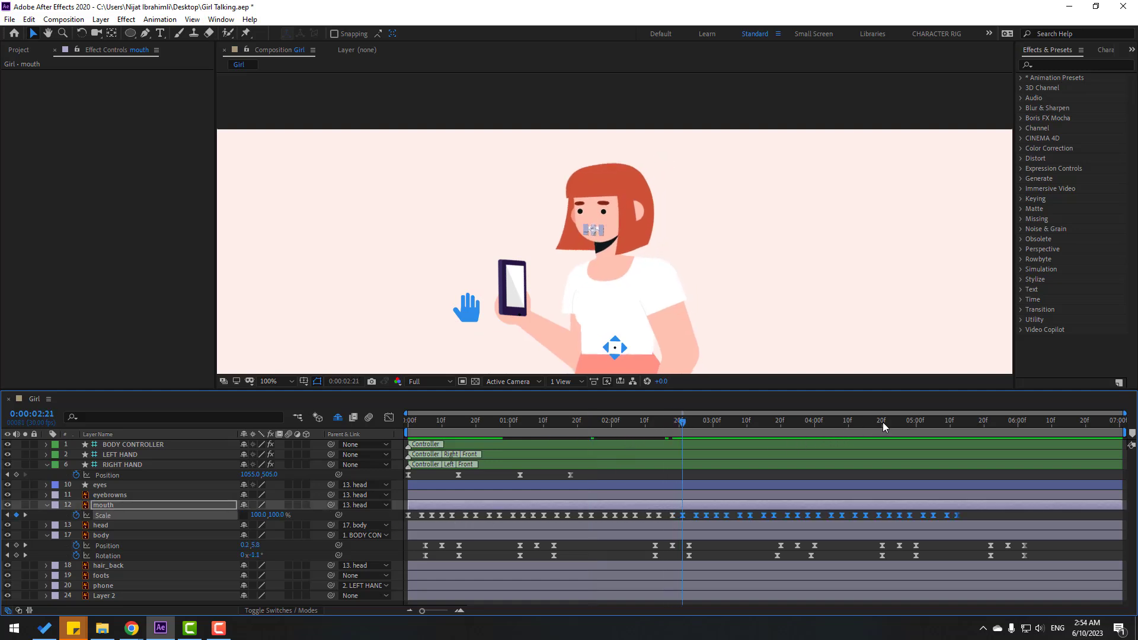
key("ctrl+v")
key("ctrl+v")
key("ctrl+v")
key("ctrl+v")
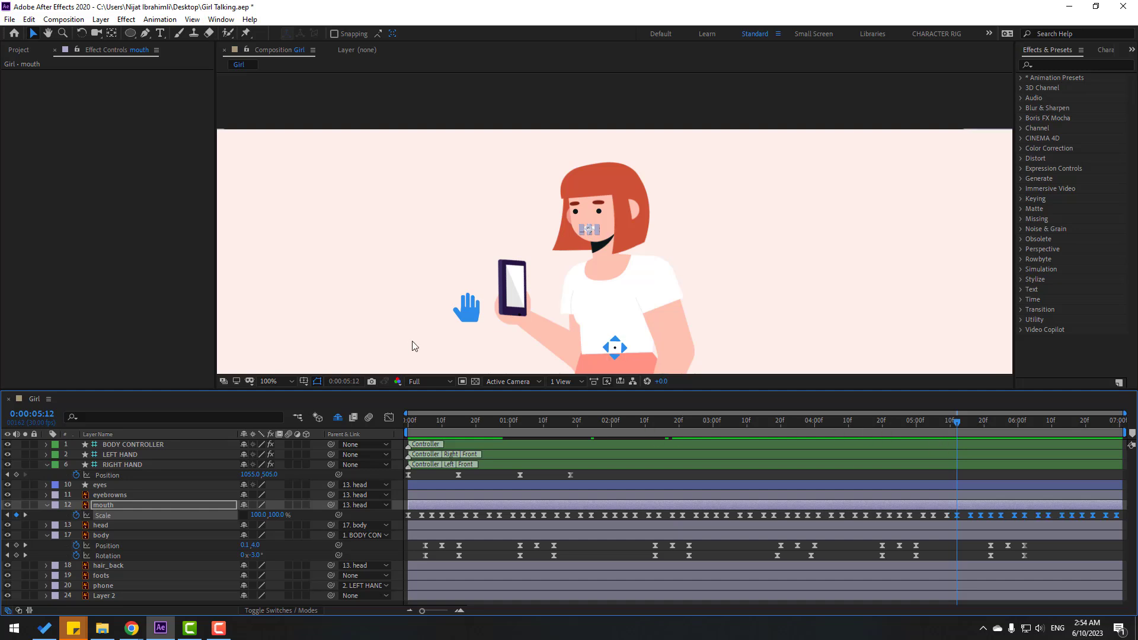
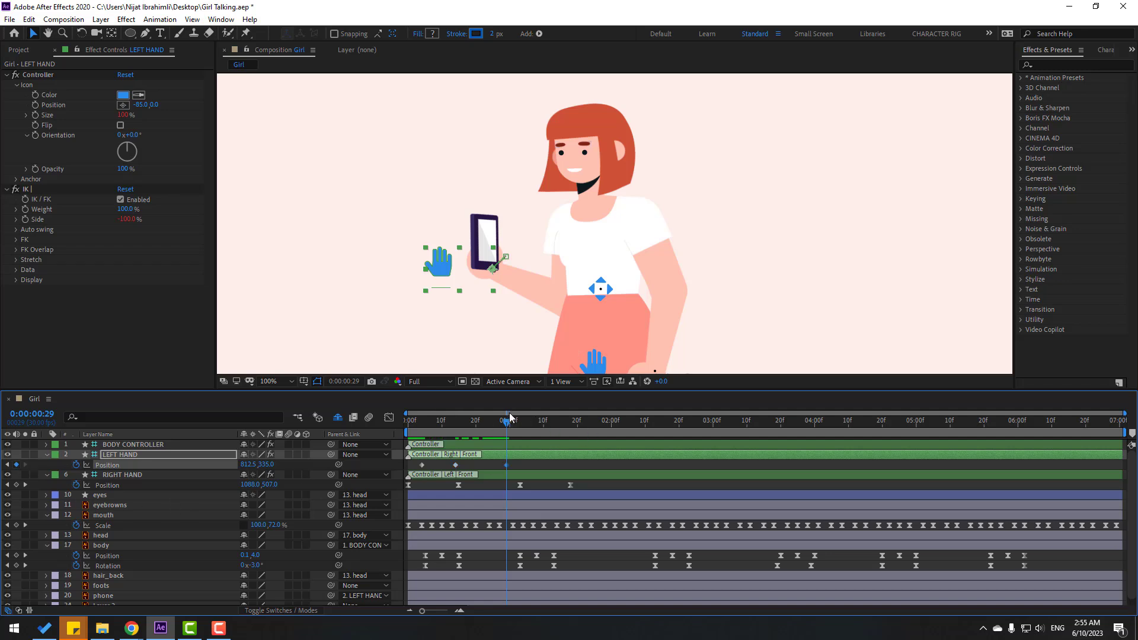
Keyframe the left hand raised to 812.5, 287.0 at about 0:00:01:10, held until 0:00:01:28, and lowered to 808.5, 317.0 at 0:00:02:10.
left_click_drag(509, 418, 544, 418)
left_click_drag(439, 273, 438, 244)
left_click_drag(591, 422, 644, 425)
left_click_drag(442, 232, 440, 251)
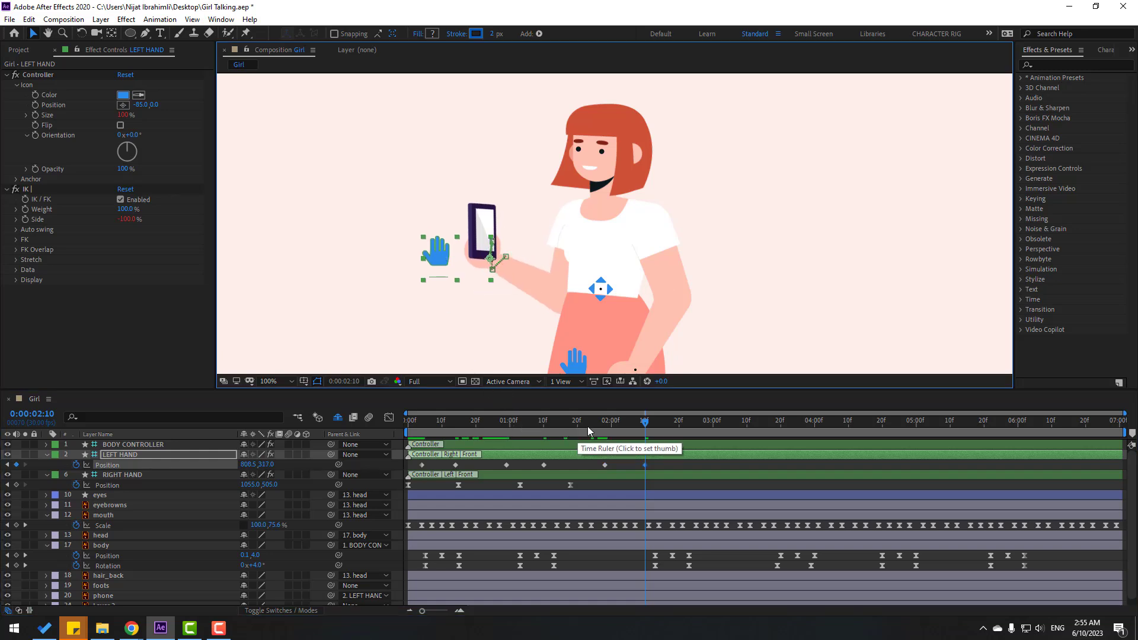
Keyframe the left hand's rotation at 0° at 0:00:01:28 and -20° at 0:00:02:10.
key("shift+r")
key("Page_Up")
key("Page_Up")
key("Page_Up")
key("Page_Up")
key("Page_Up")
left_click(606, 424)
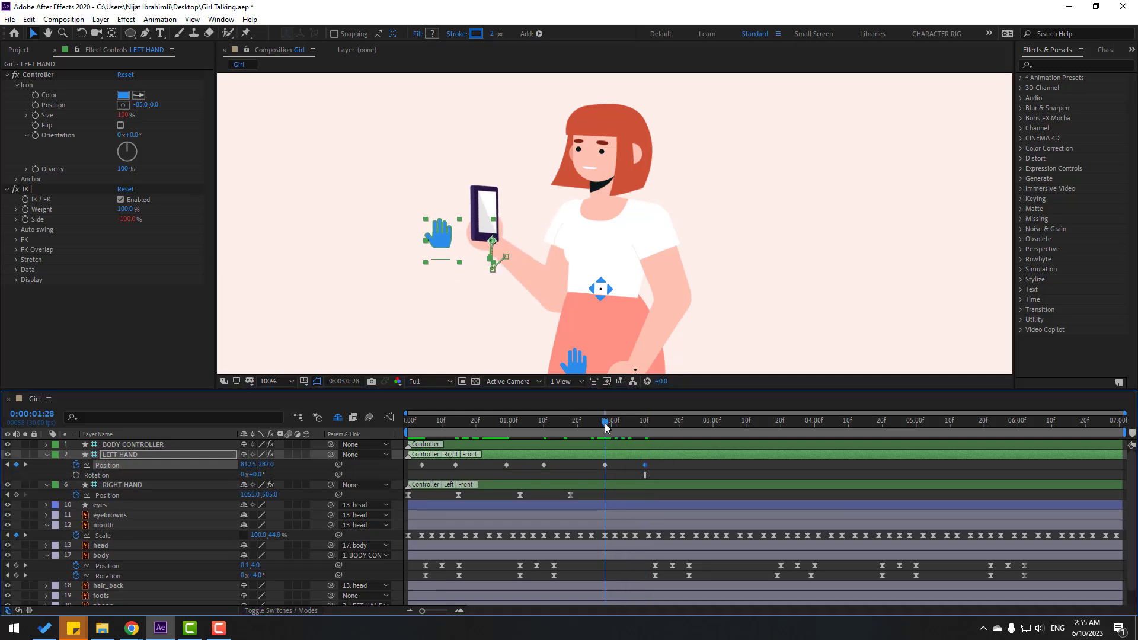
left_click(76, 475)
left_click_drag(606, 424, 650, 423)
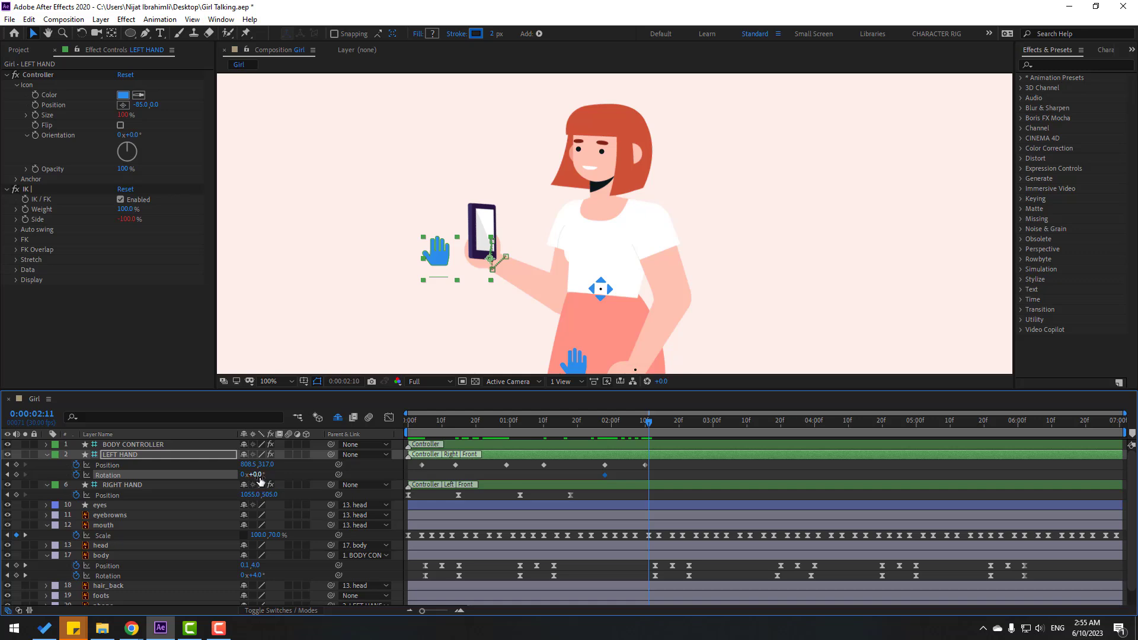
key("Page_Up")
left_click_drag(258, 474, 248, 476)
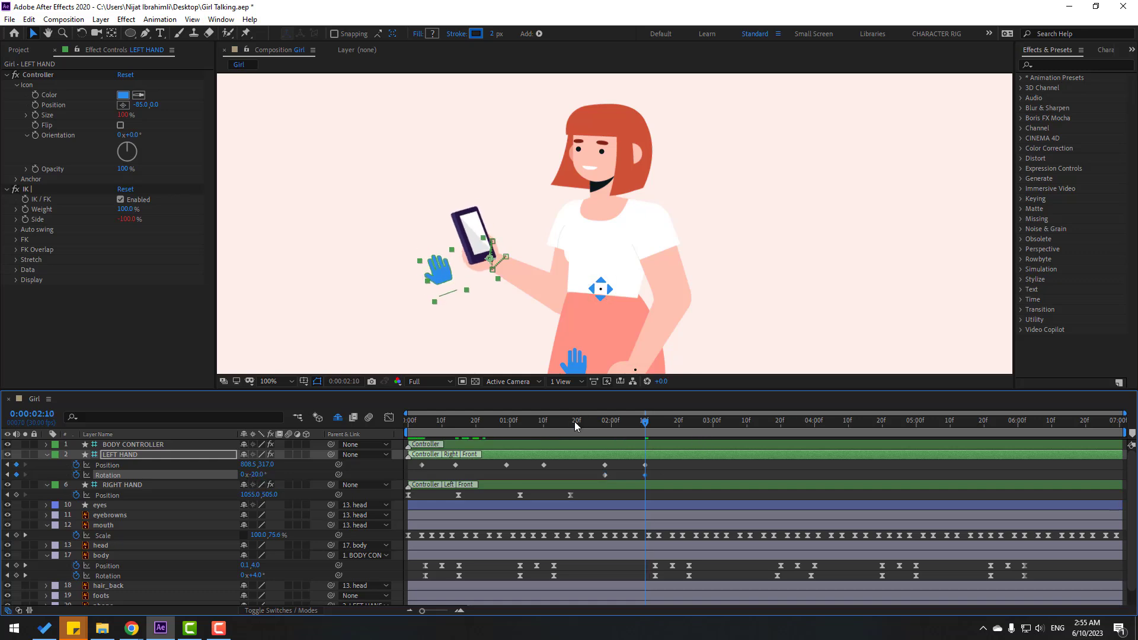
Shift the left hand's last two pairs of keyframes to about 0:00:02:11 and 0:00:02:23, and its raising keyframes to about 0:00:01:03 and 0:00:01:14.
left_click_drag(575, 421, 647, 475)
left_click_drag(631, 421, 513, 425)
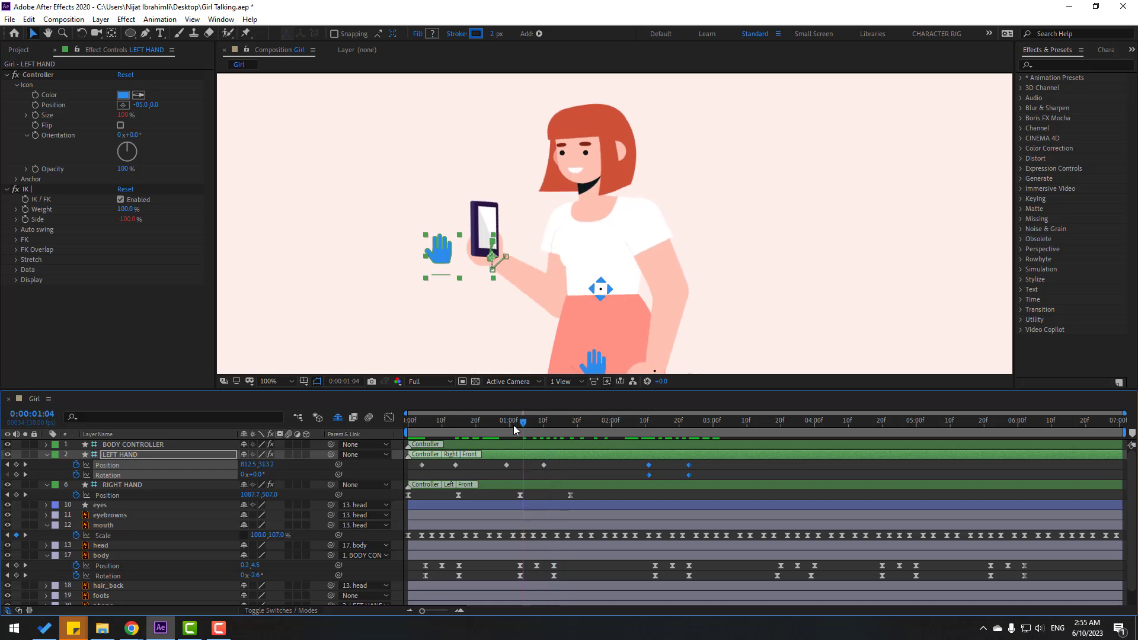
left_click_drag(563, 462, 507, 467)
left_click_drag(507, 465, 506, 426)
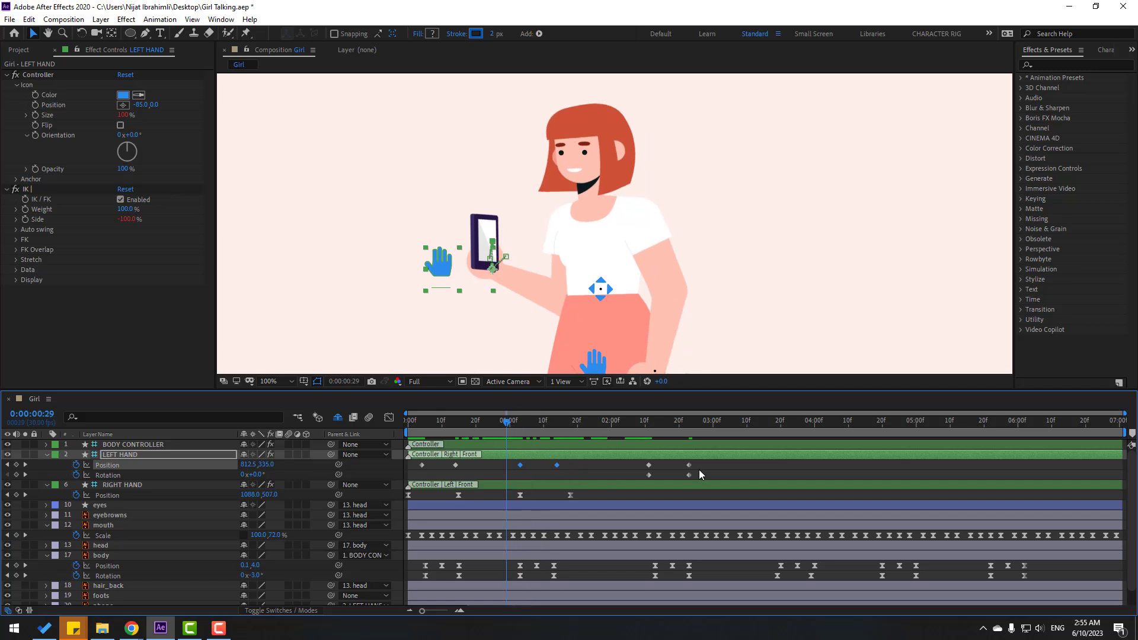
Apply Easy Ease to all of the left hand's position and rotation keyframes.
left_click_drag(708, 461, 422, 474)
right_click(422, 465)
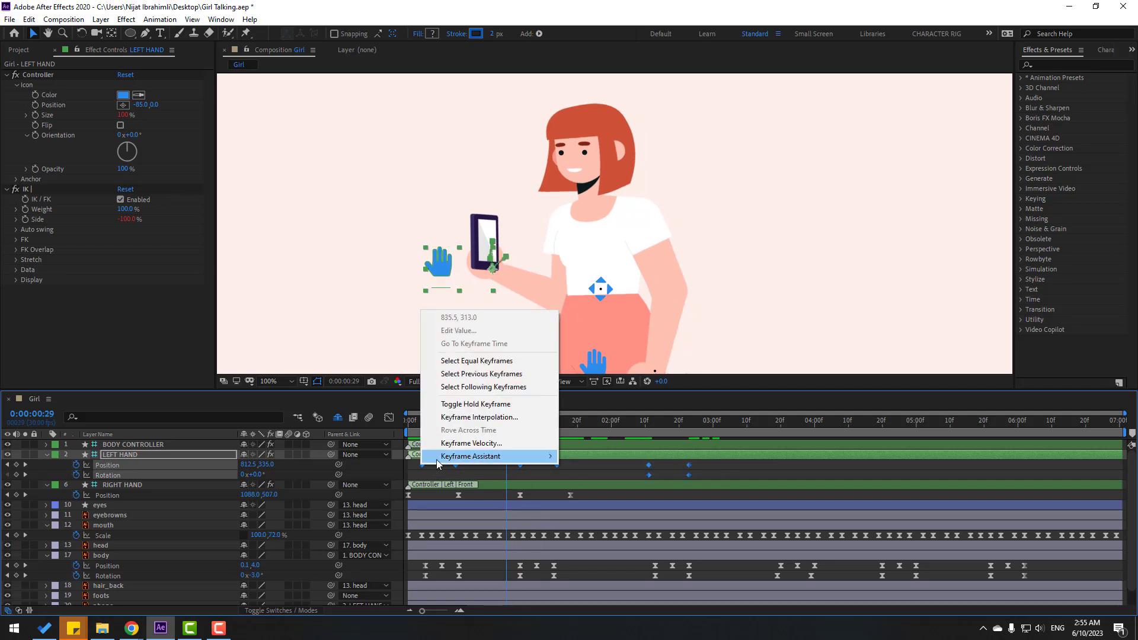
mouse_move(438, 460)
left_click(617, 494)
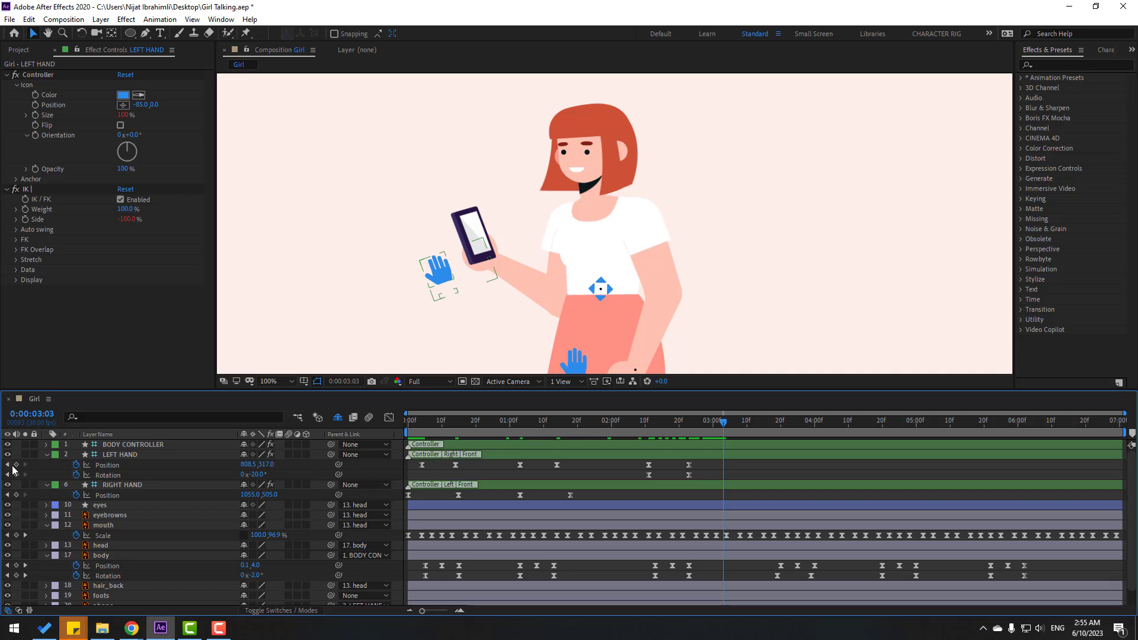
Hold the left hand's position with a keyframe at 0:00:03:03 and raise it to 814.5, 299.0 at 0:00:03:13.
left_click(16, 465)
left_click_drag(742, 421, 757, 421)
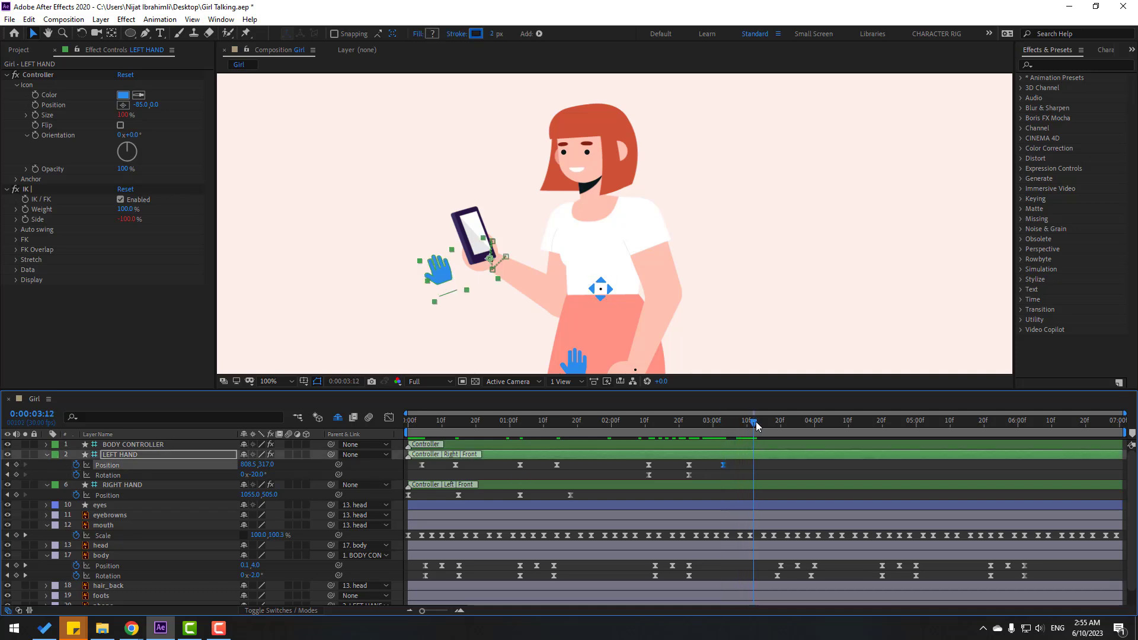
left_click_drag(440, 272, 444, 263)
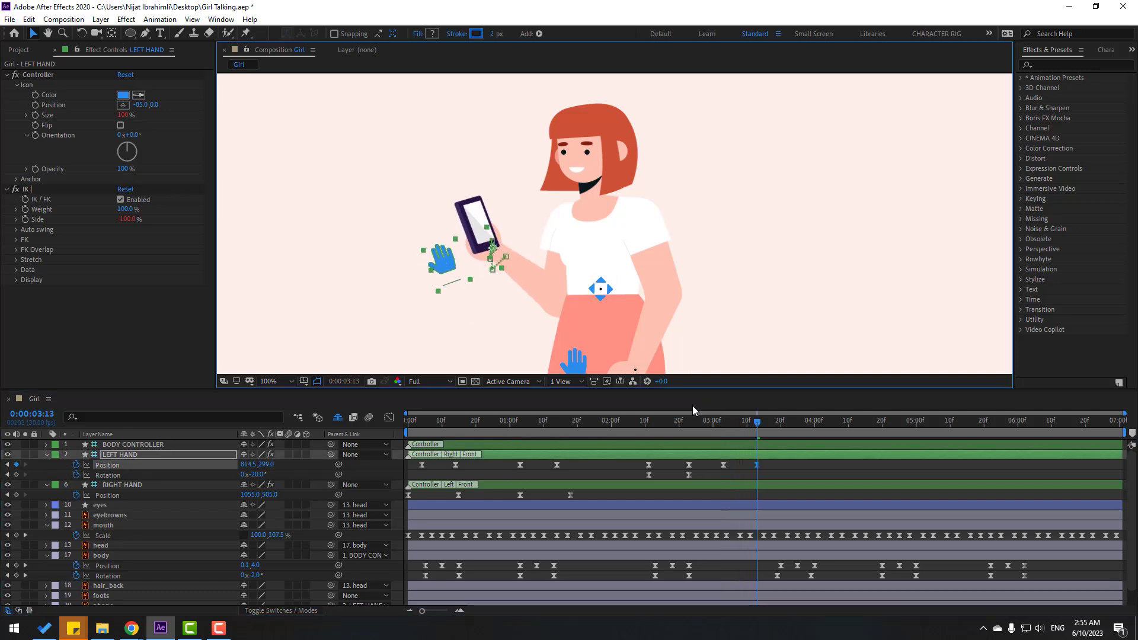
Hold the left hand's position and rotation at 0:00:03:24, then lower it to 776.5, 344.0 and rotate it to -39° at 0:00:04:07.
left_click_drag(775, 425, 837, 425)
left_click_drag(443, 268, 421, 292)
left_click_drag(830, 426, 795, 422)
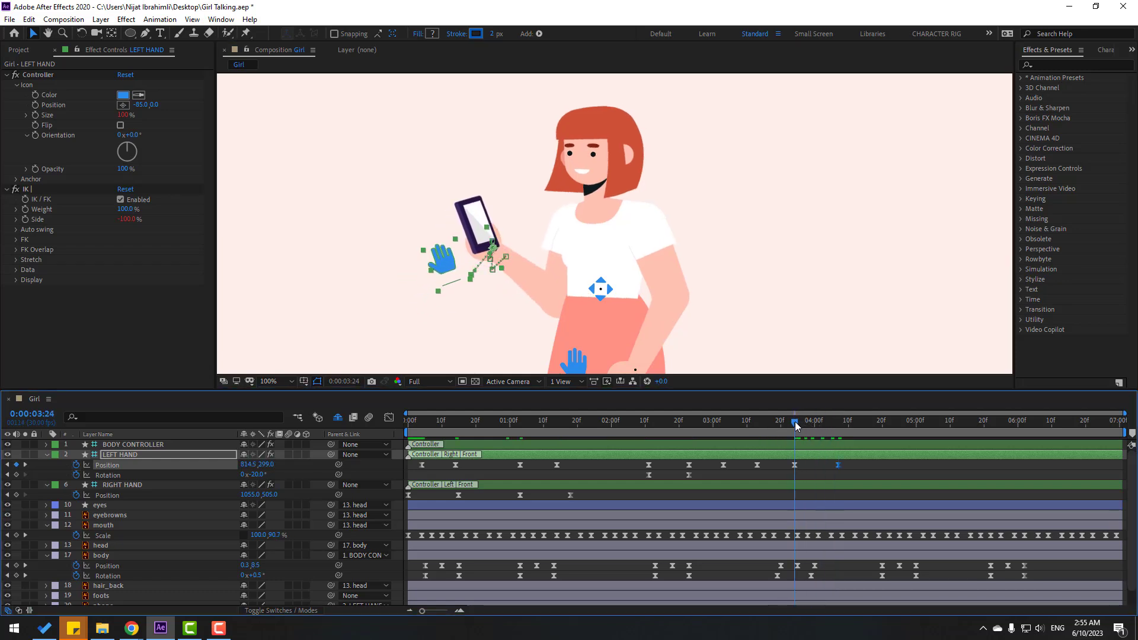
left_click(16, 475)
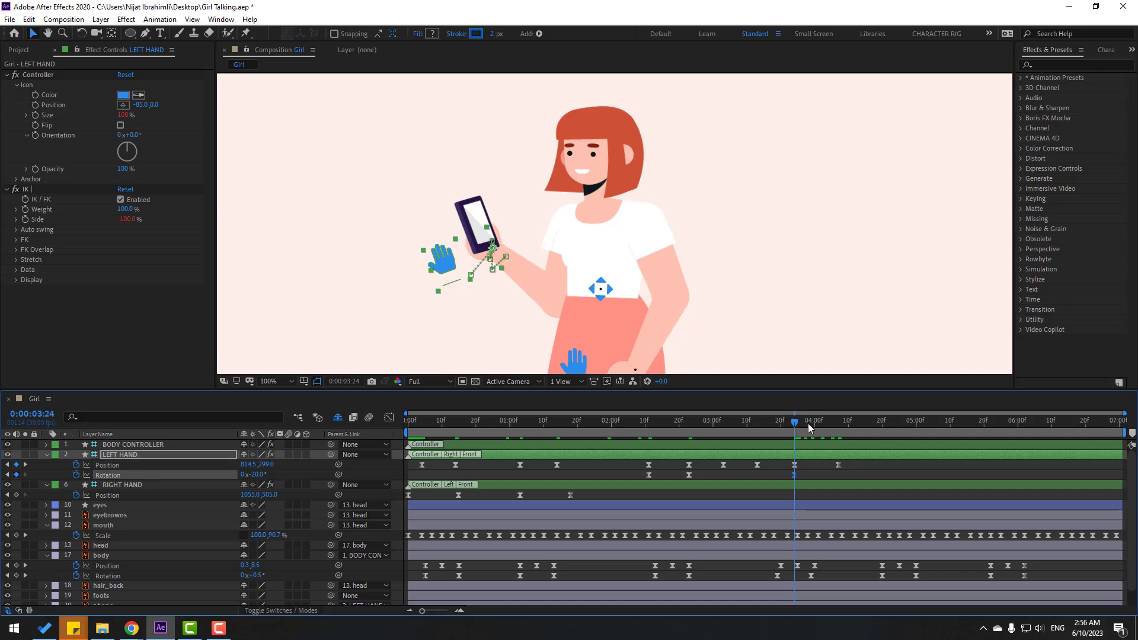
left_click(838, 423)
left_click_drag(257, 475, 246, 474)
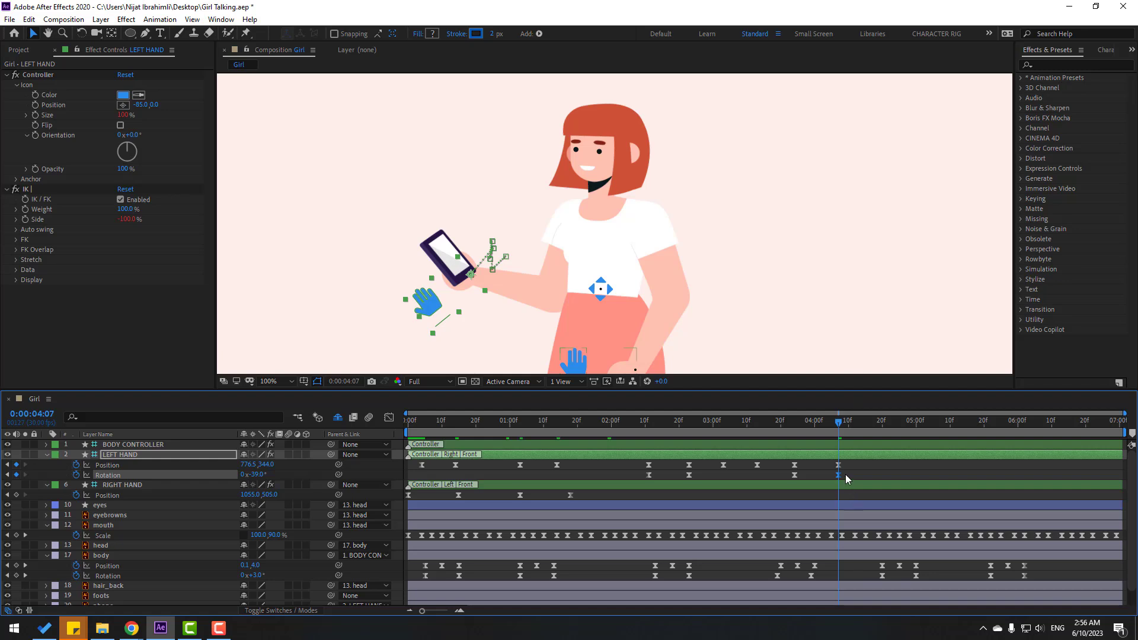
Duplicate the left hand's position and rotation keyframes at 0:00:04:20 and preview the animation.
left_click_drag(854, 462, 412, 478)
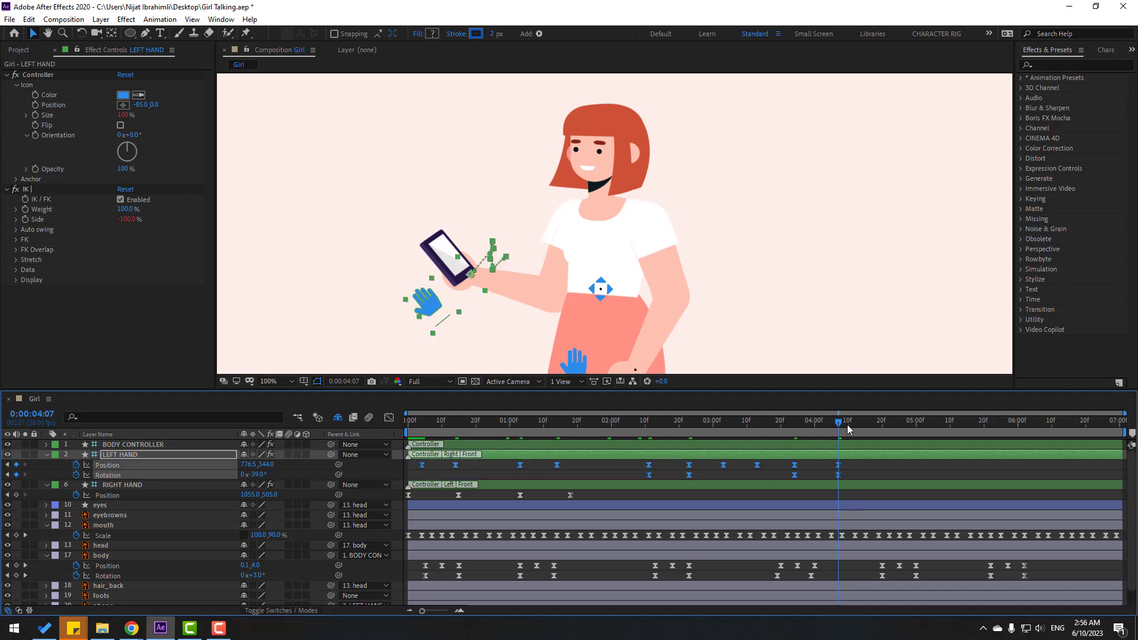
left_click(882, 424)
key("ctrl+v")
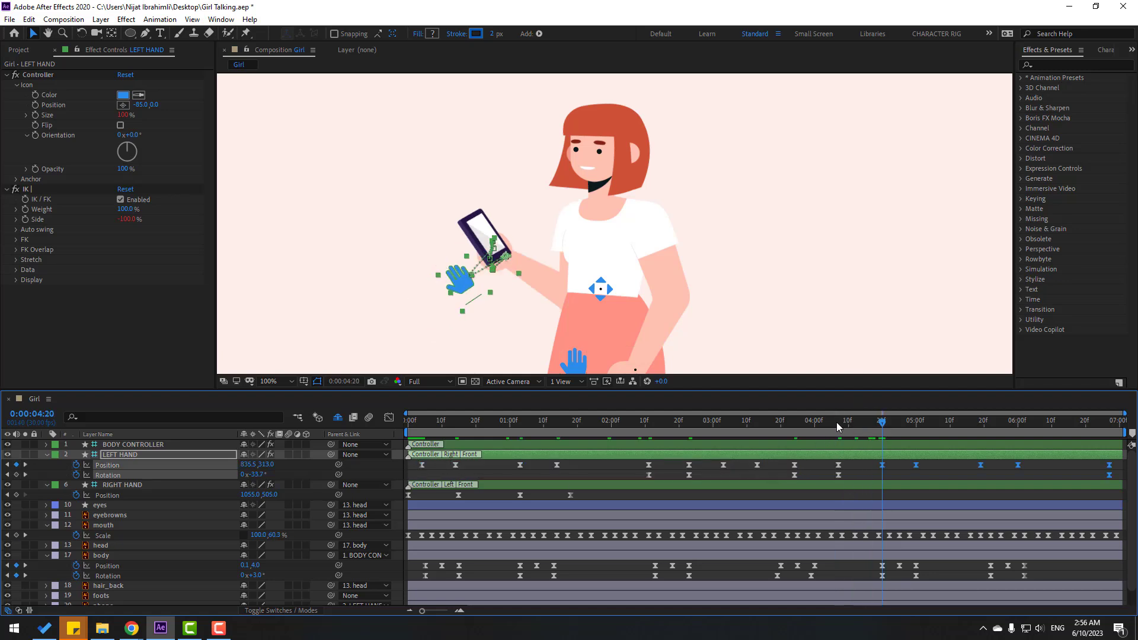
left_click_drag(837, 422, 862, 424)
left_click_drag(864, 471, 820, 463)
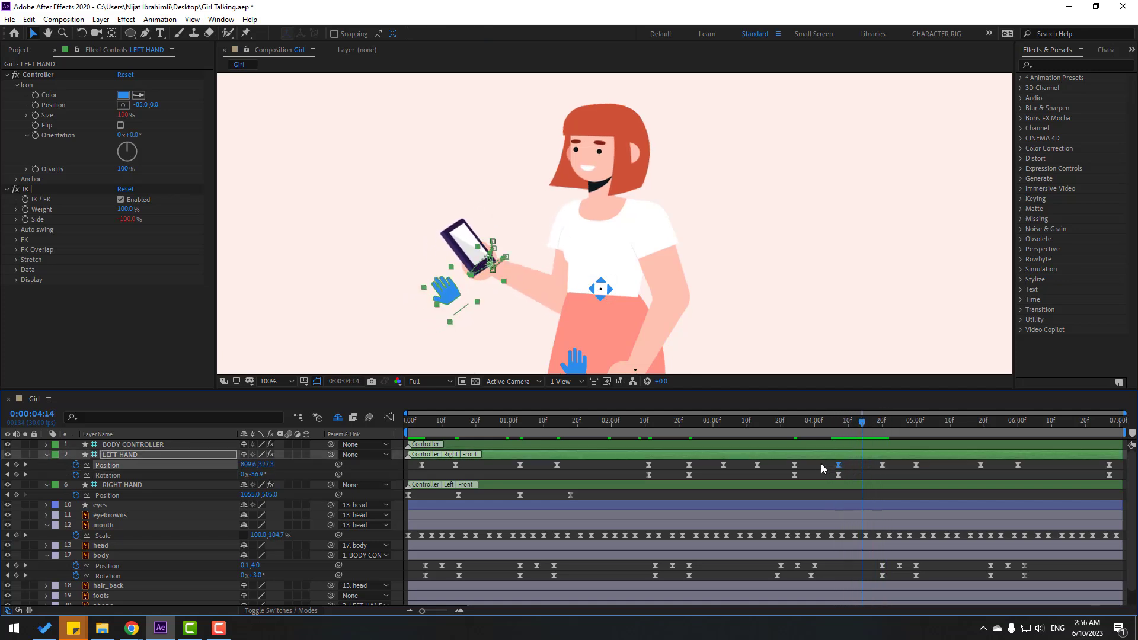
left_click_drag(865, 424, 983, 422)
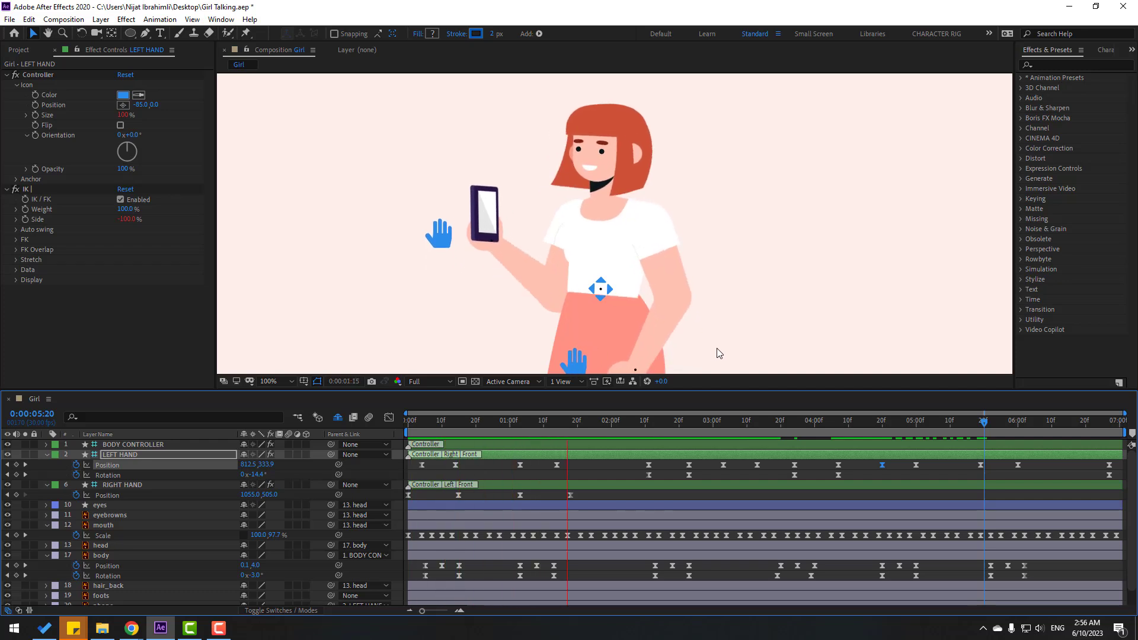
scroll(719, 353, "down", 2)
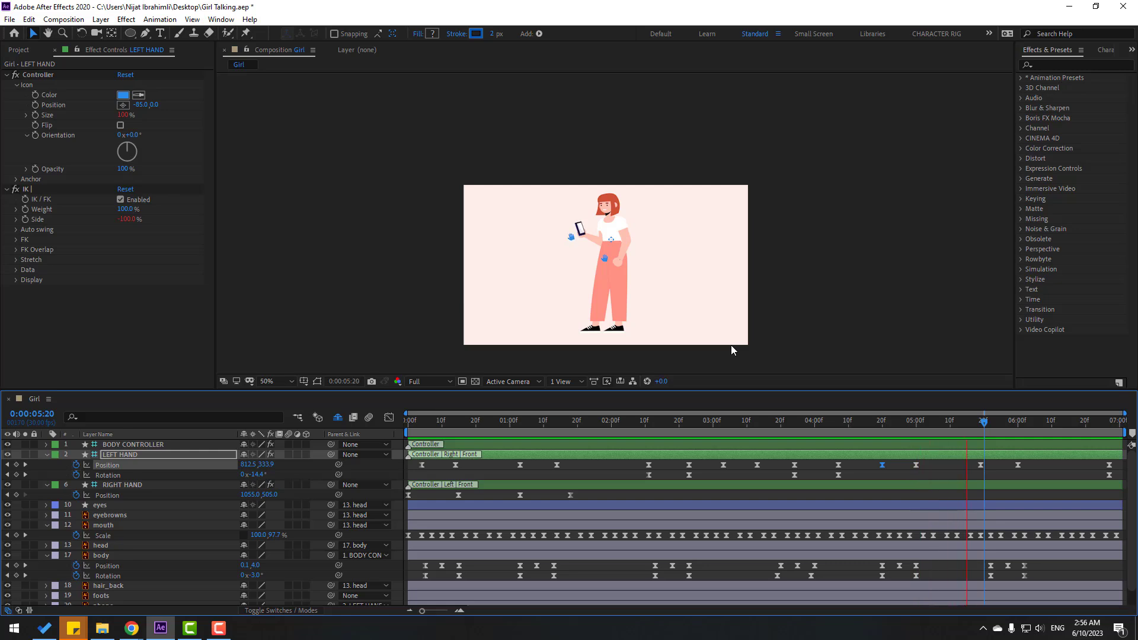
scroll(730, 345, "up", 1)
Hold the right hand's position with a keyframe at 0:00:02:04 and move it to 1029.0, 493.0 at 0:00:02:15.
left_click_drag(567, 420, 625, 420)
left_click(594, 294)
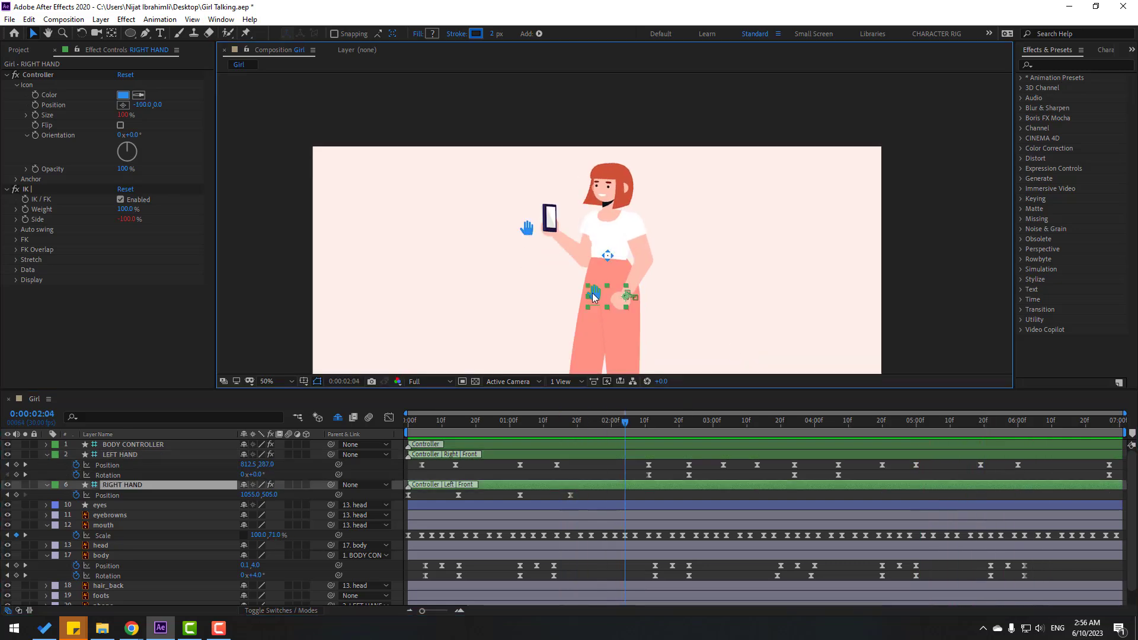
left_click(16, 495)
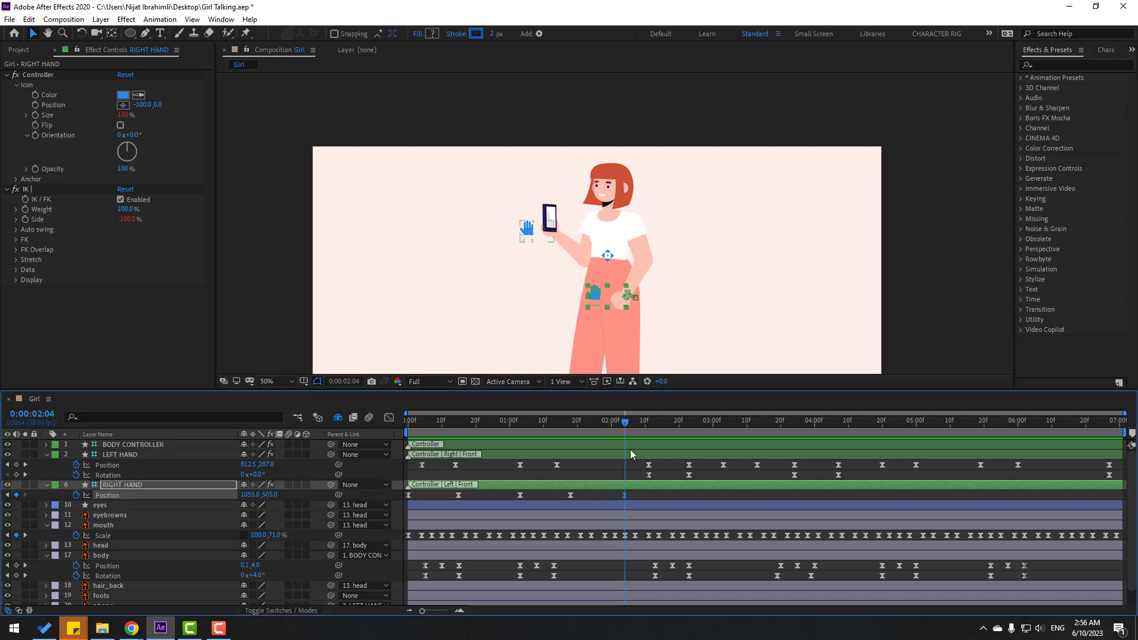
left_click_drag(638, 421, 662, 421)
scroll(641, 323, "up", 1)
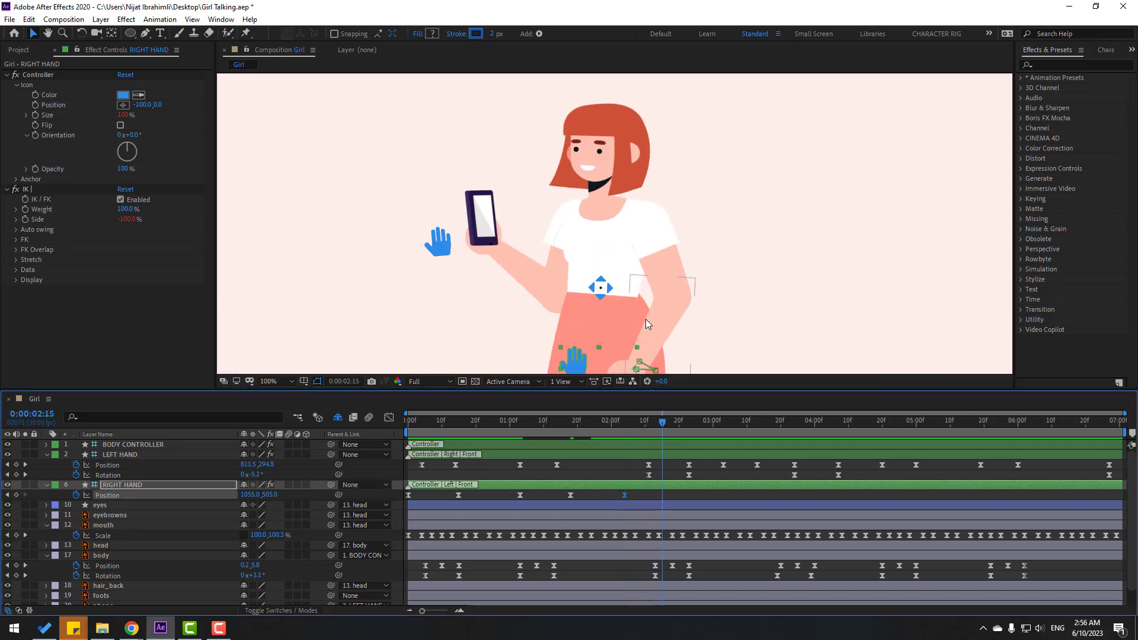
left_click_drag(632, 332, 607, 226)
mouse_move(556, 265)
left_mouse_down()
mouse_move(571, 263)
mouse_move(542, 258)
left_mouse_up()
Hold the right hand's position with a keyframe at 0:00:02:29 and move it to 1057.0, 515.0 at 0:00:03:12.
left_click(709, 424)
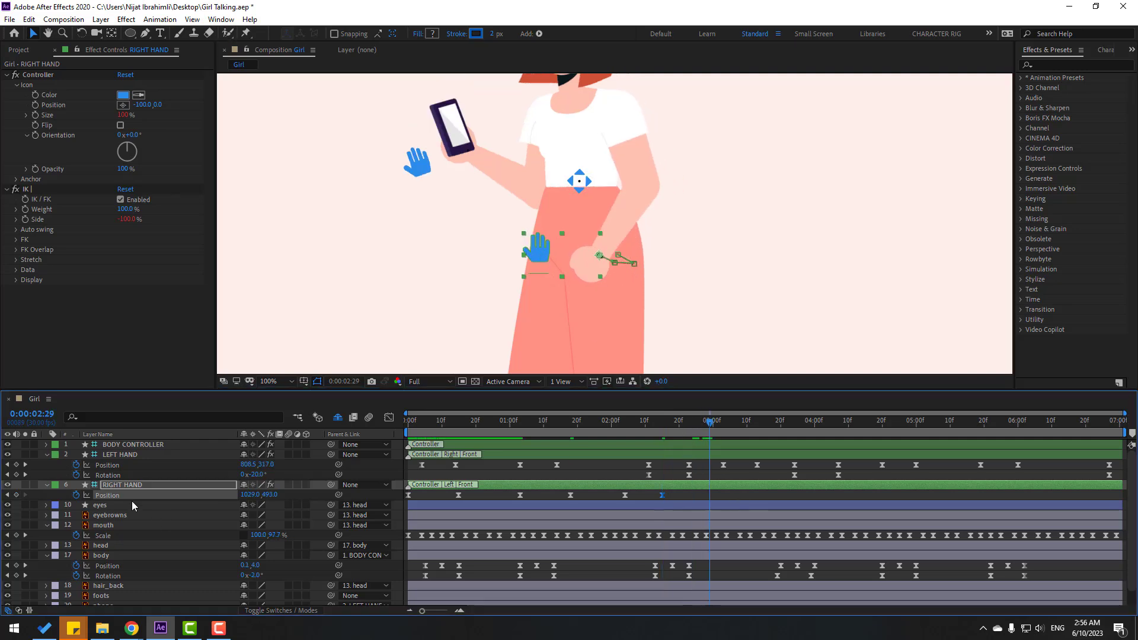
left_click(16, 495)
left_click_drag(724, 425, 753, 425)
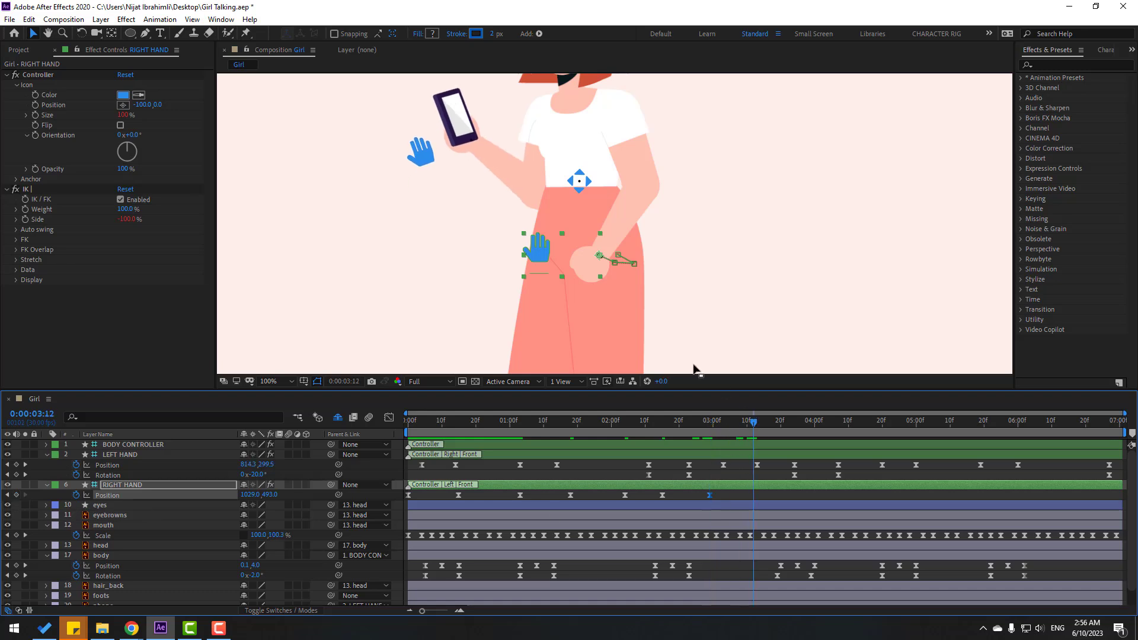
left_click_drag(543, 249, 557, 263)
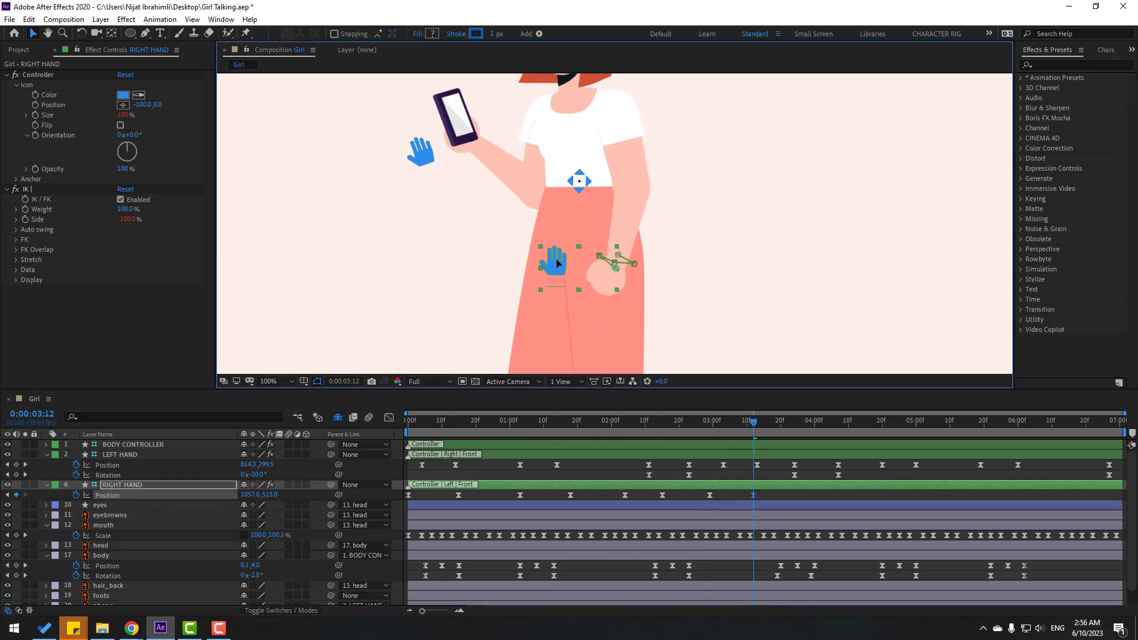
Duplicate all of the right hand's position keyframes at 0:00:03:24 and preview the animation with the whole composition fitted in view.
left_click_drag(765, 492, 403, 508)
left_click(794, 422)
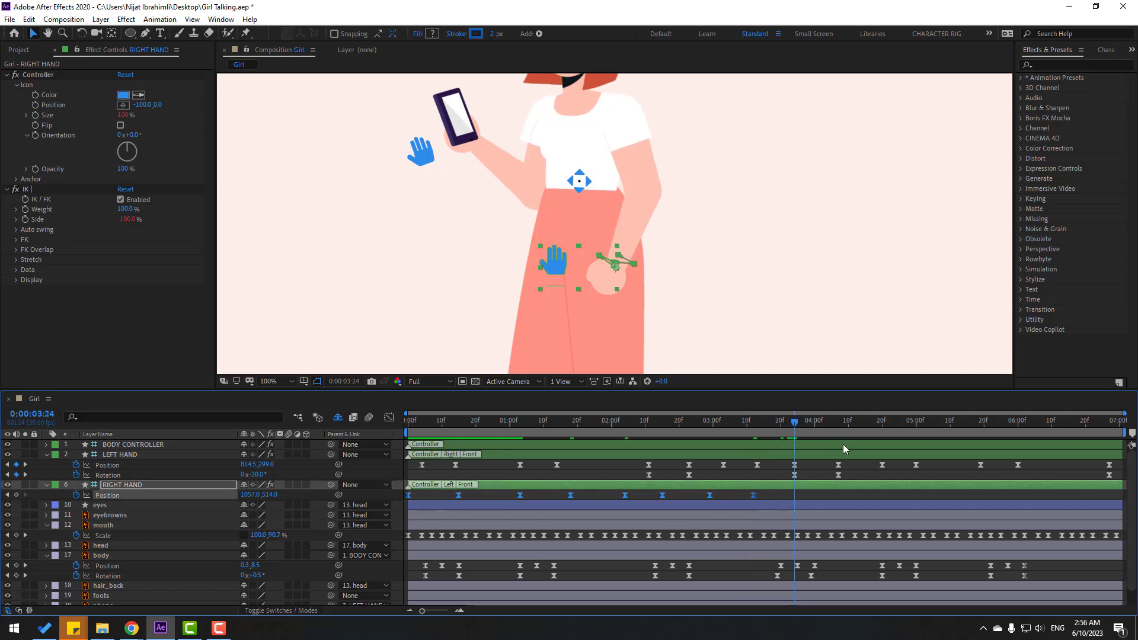
key("ctrl+v")
left_click(270, 382)
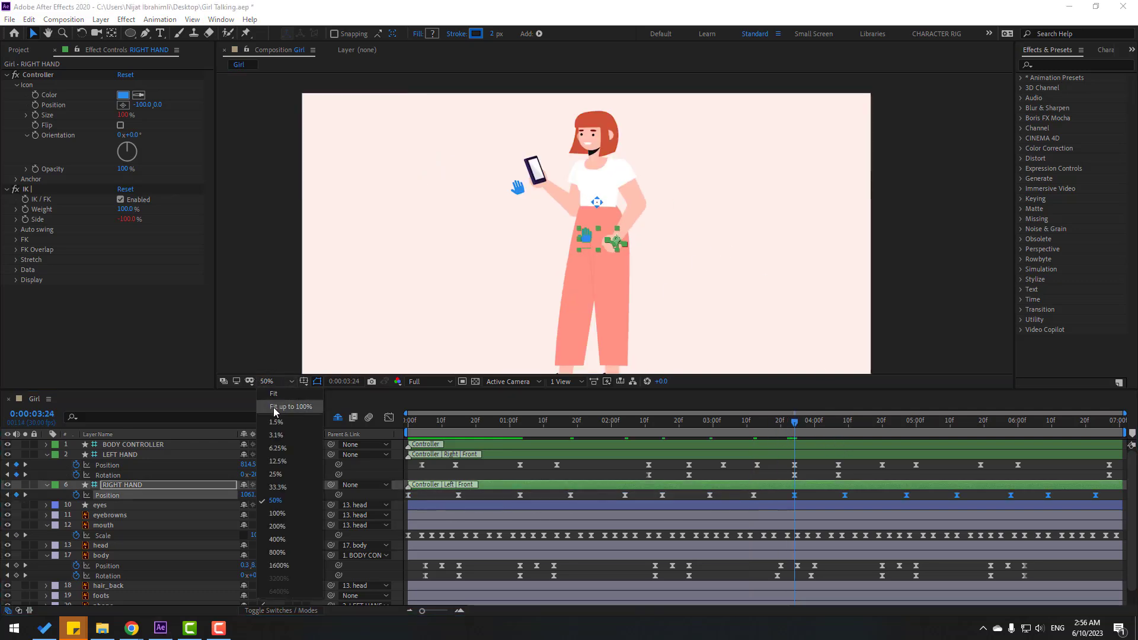
left_click(289, 436)
key("space")
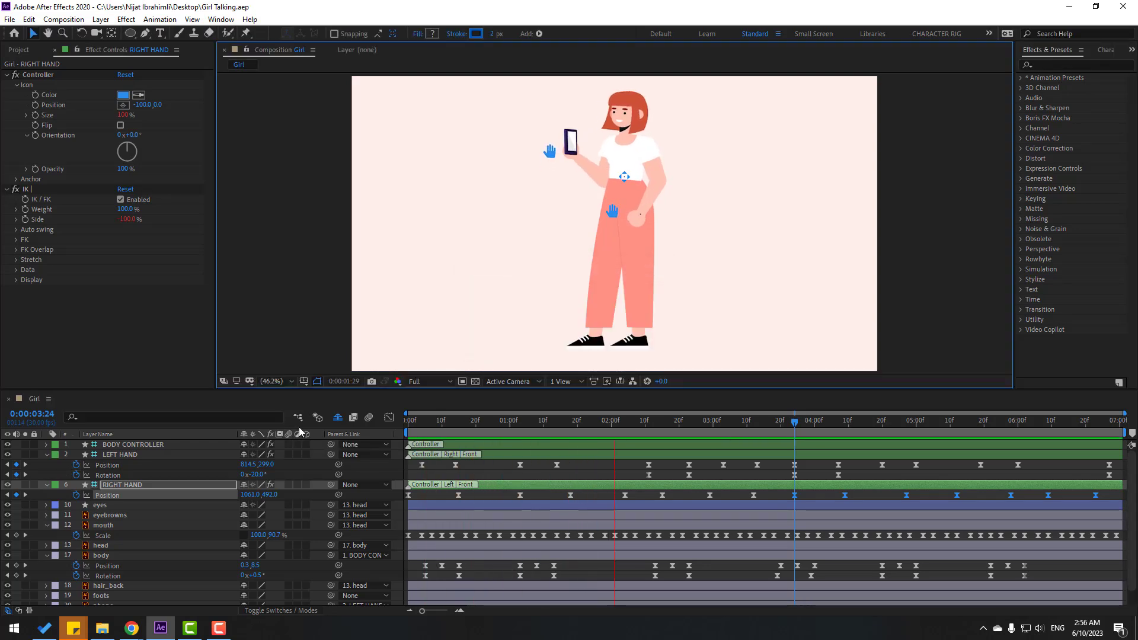
left_click(464, 423)
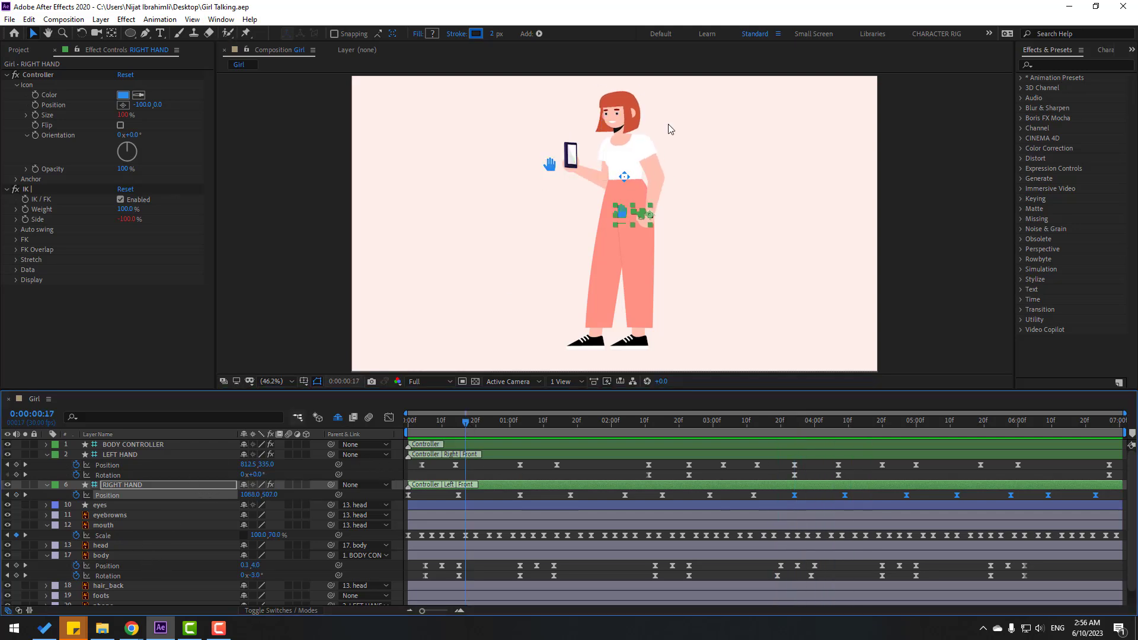
Unlink the eyes layer's scale proportions and add a scale keyframe at 100% at 0:00:00:04.
left_click(118, 508)
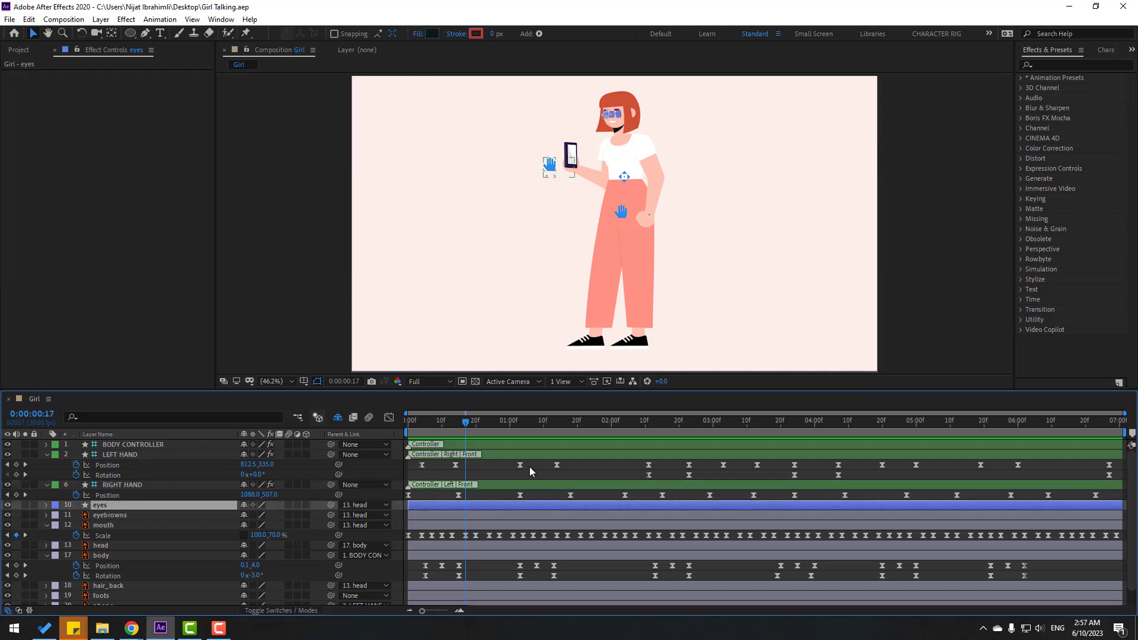
key("s")
scroll(677, 226, "up", 3)
scroll(677, 225, "up", 4)
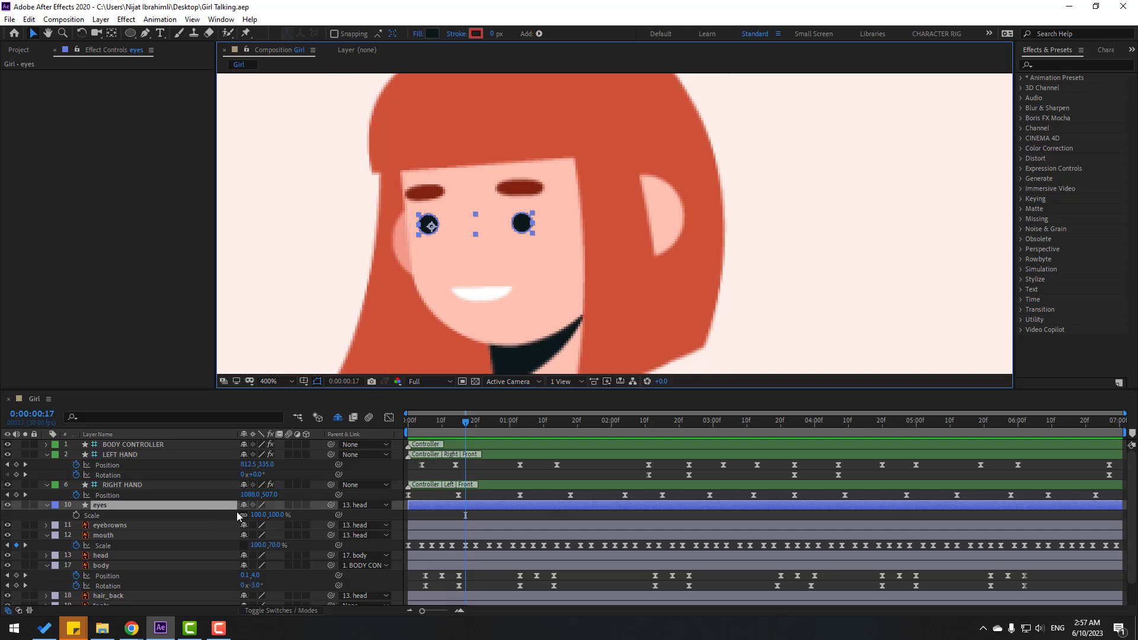
left_click_drag(466, 424, 422, 424)
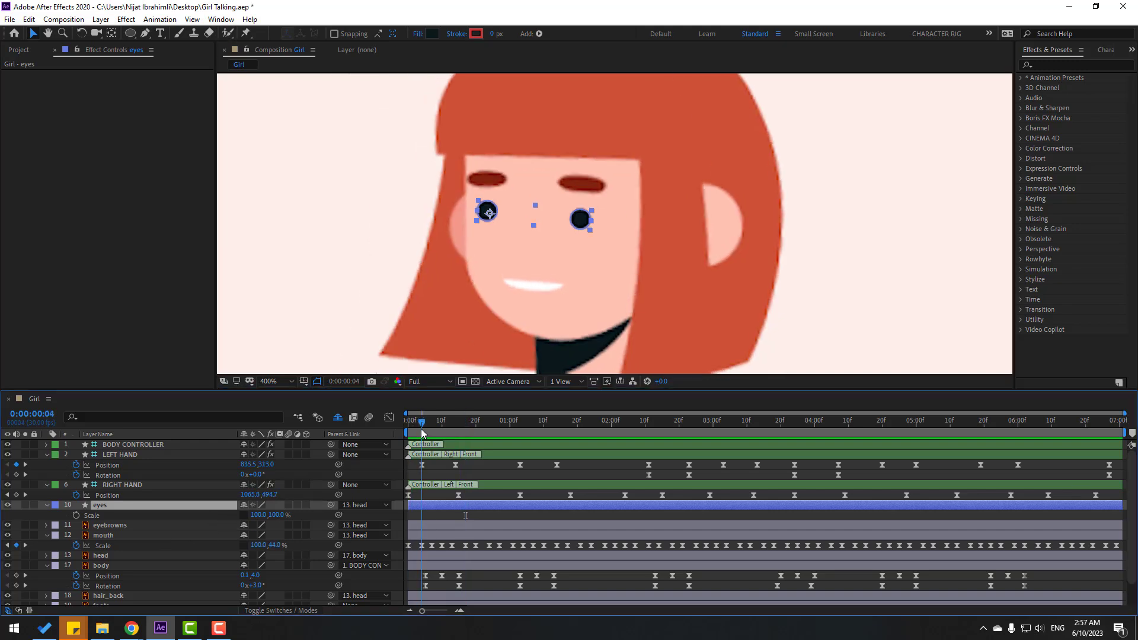
left_click(76, 515)
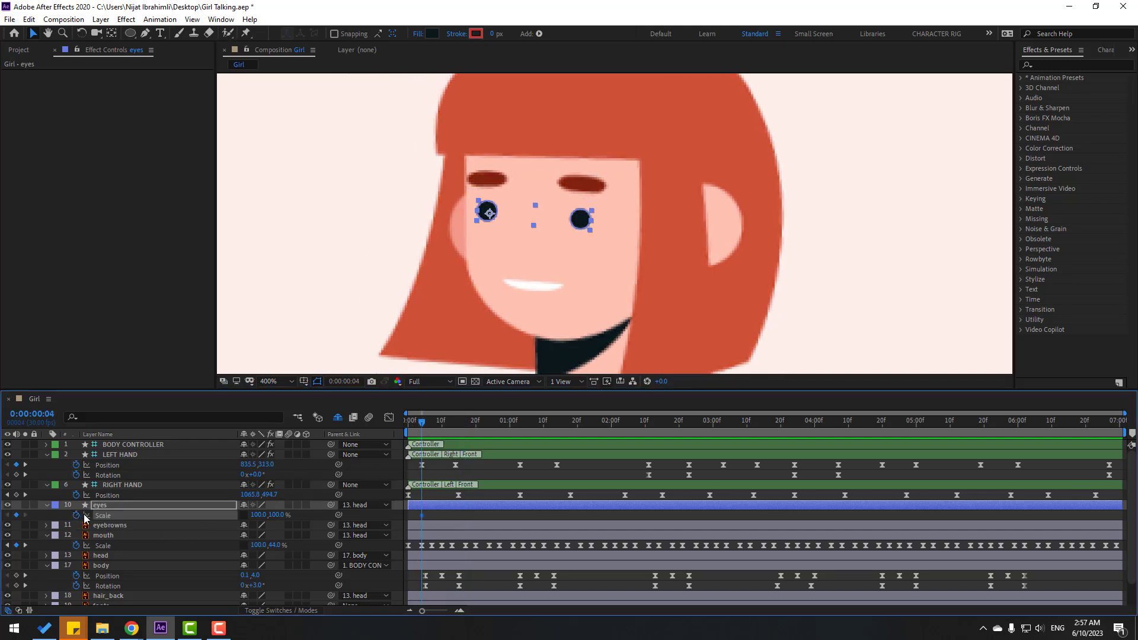
Set the eyes' vertical scale to 5% at 0:00:00:07 to close them for a blink.
key("Page_Down")
key("Page_Down")
key("Page_Down")
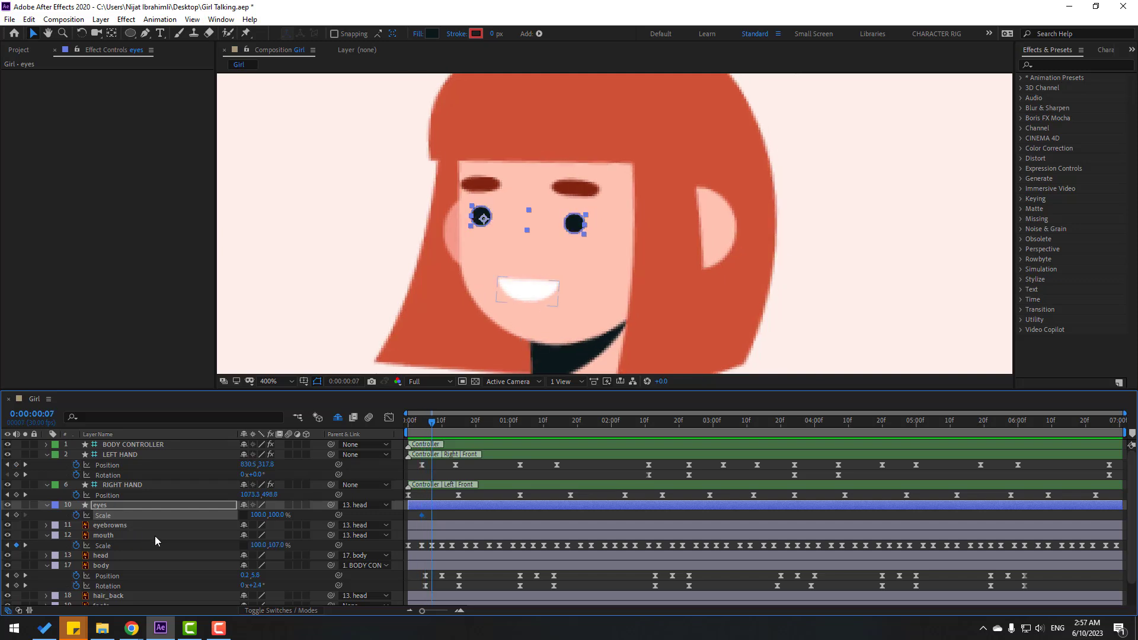
left_click_drag(280, 515, 275, 524)
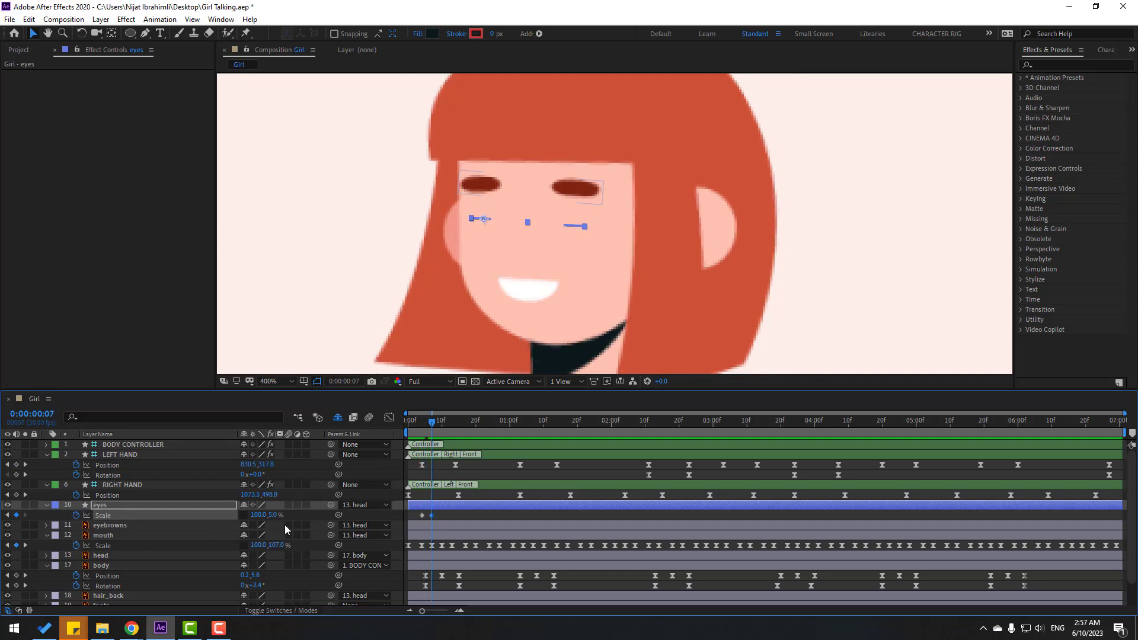
Set the eyes' vertical scale back to 100% at 0:00:00:10 to reopen them after the blink.
key("Page_Down")
key("Page_Down")
key("Page_Down")
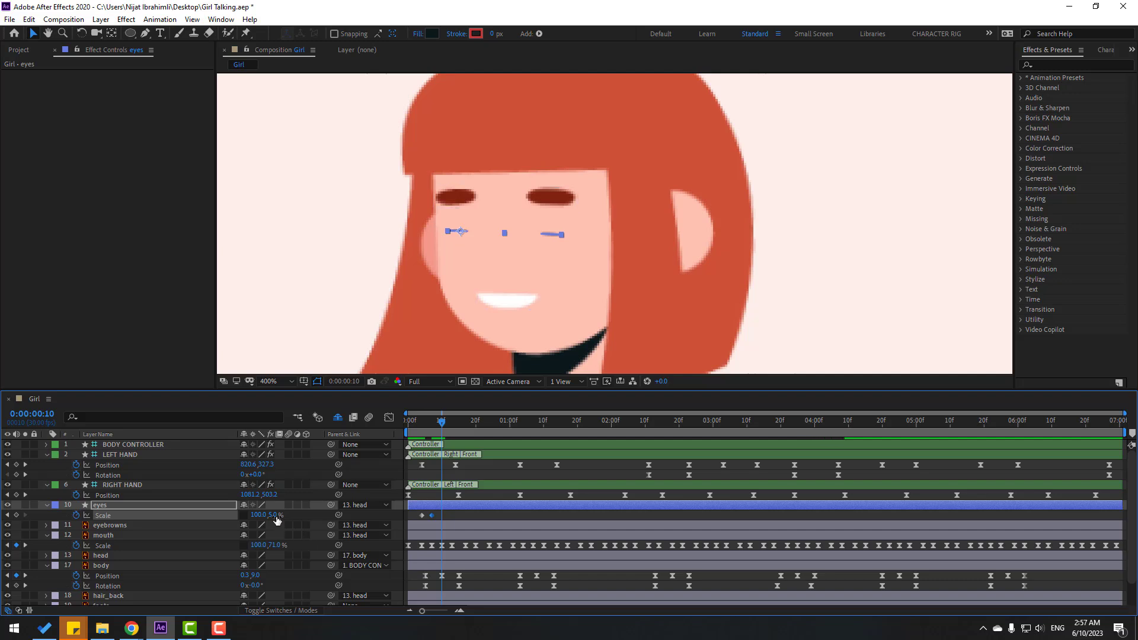
left_click(273, 515)
type("100")
key("Return")
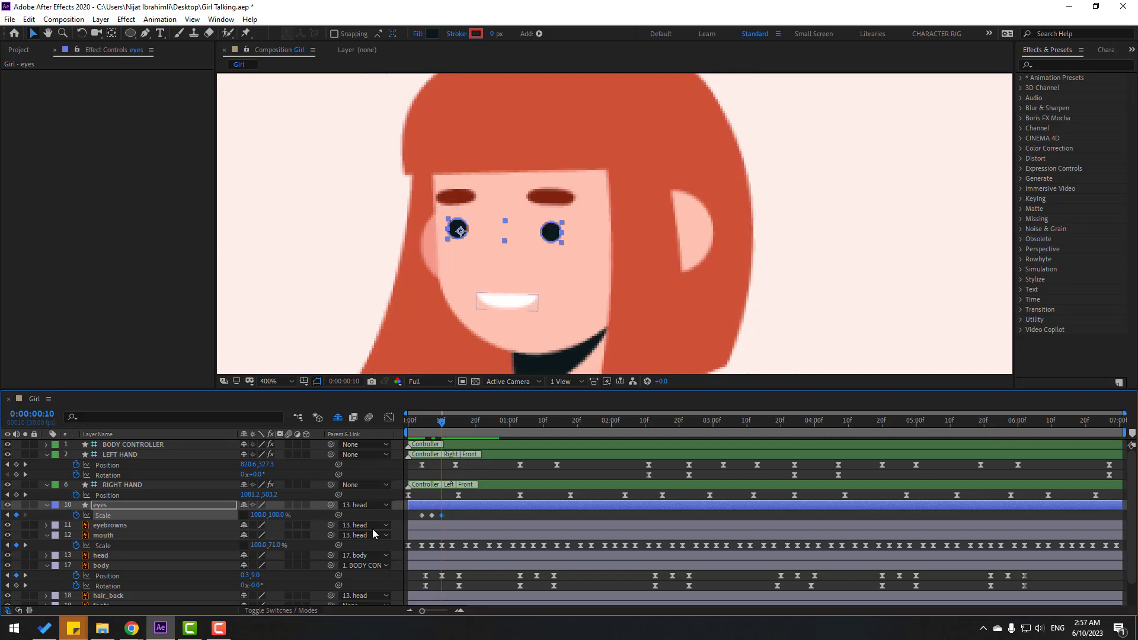
Apply Easy Ease to the three scale keyframes of the eyes' blink.
left_click_drag(455, 517, 421, 514)
right_click(421, 513)
mouse_move(521, 505)
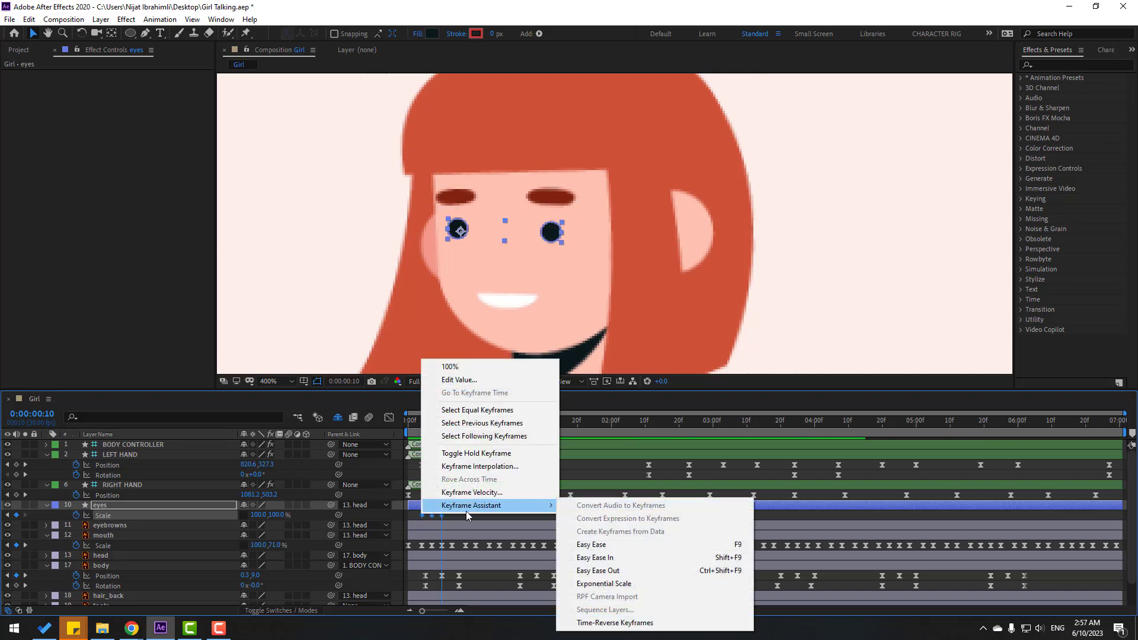
left_click(604, 544)
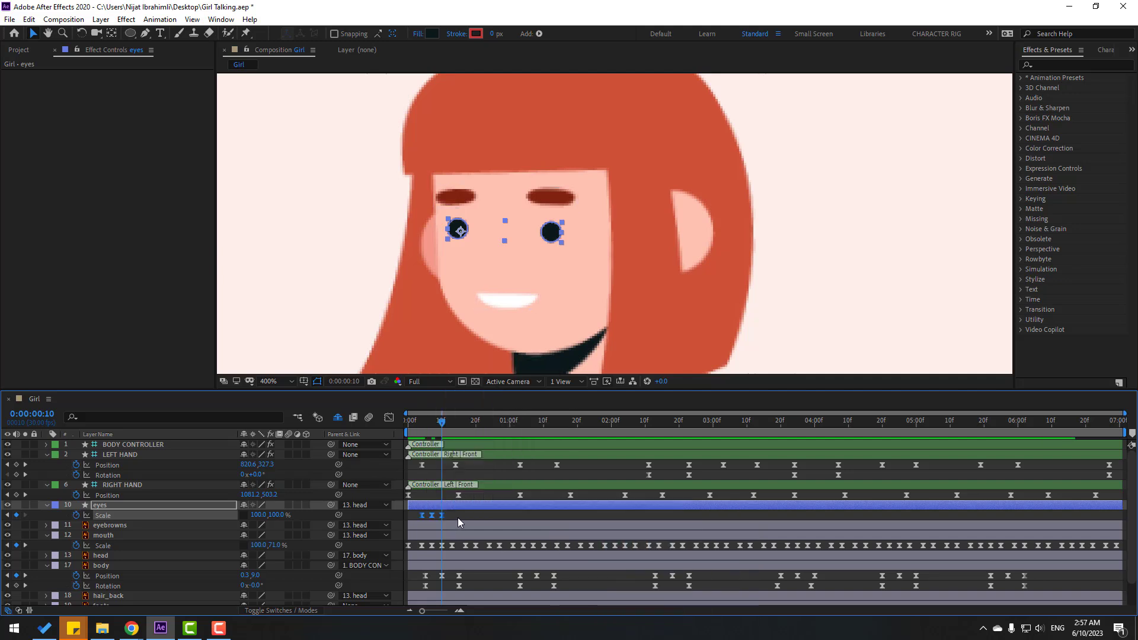
Repeat the three blink keyframes at 0:00:01:03 and roughly every second up to 0:00:06:17, and preview the animation.
left_click_drag(464, 428, 521, 423)
key("ctrl+v")
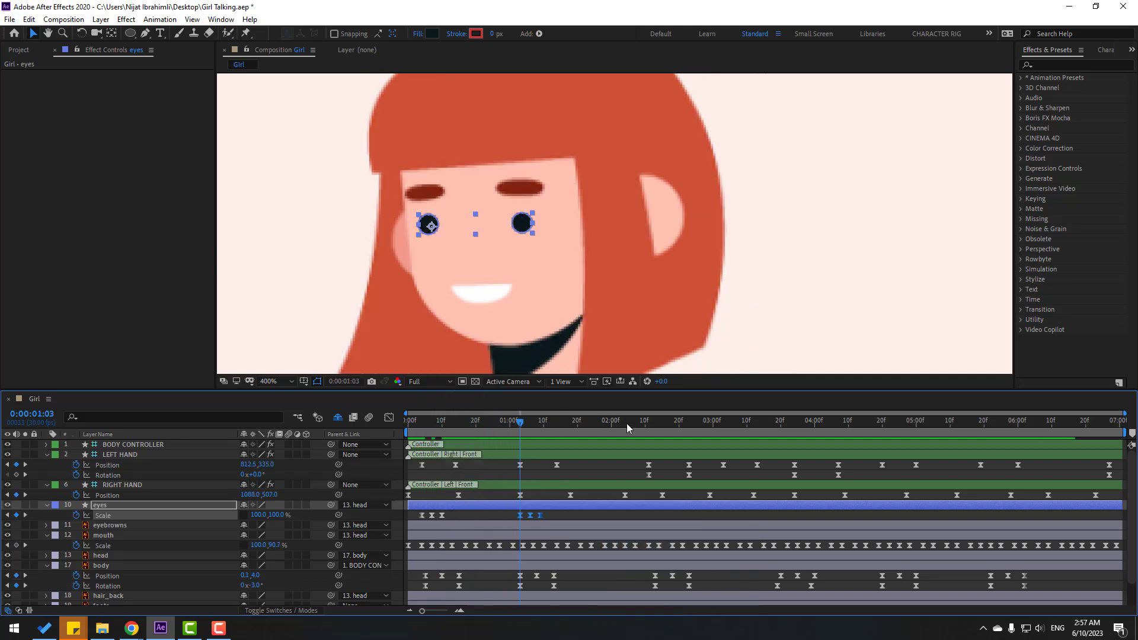
left_click(642, 424)
key("ctrl+v")
left_click(740, 422)
key("ctrl+v")
left_click(848, 422)
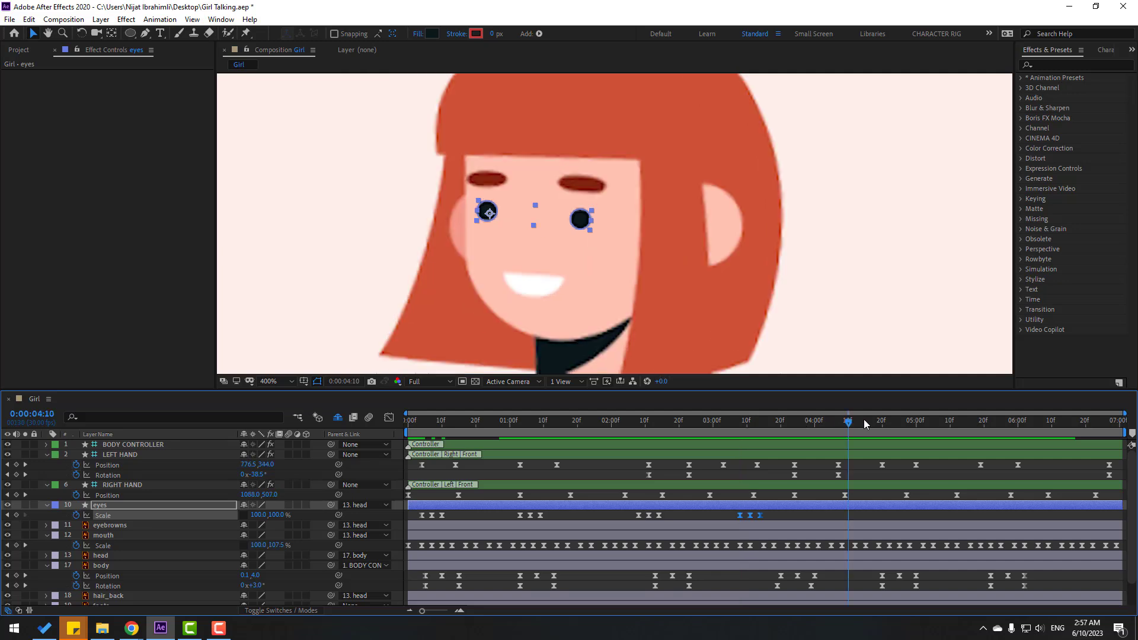
left_click(866, 422)
key("ctrl+v")
left_click(977, 422)
key("ctrl+v")
left_click(1075, 422)
key("ctrl+v")
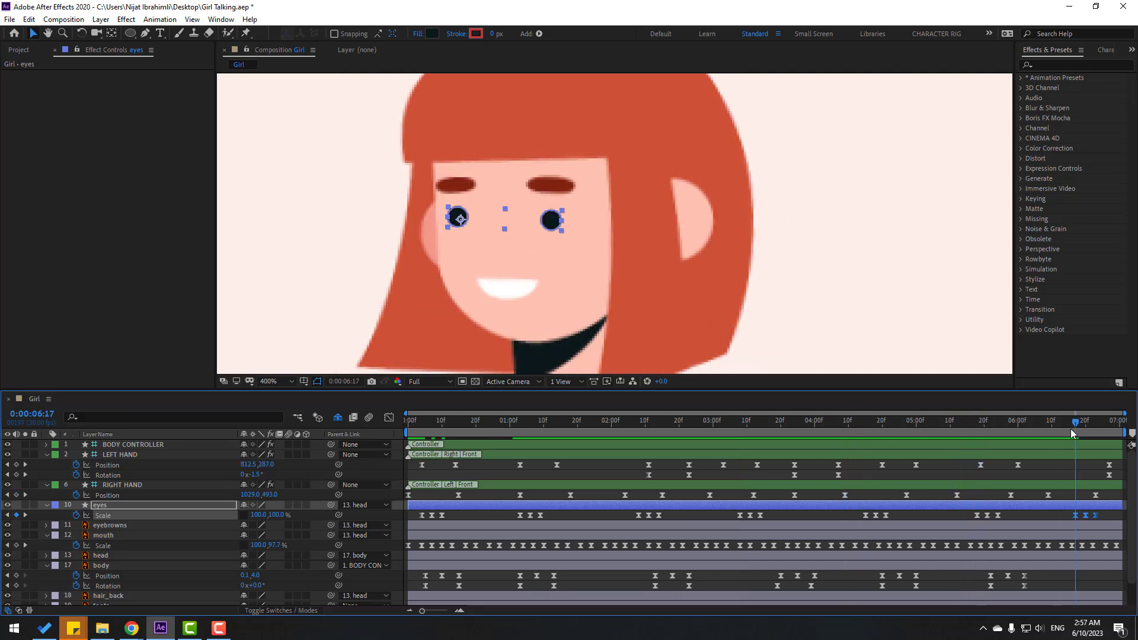
key("space")
scroll(819, 340, "down", 5)
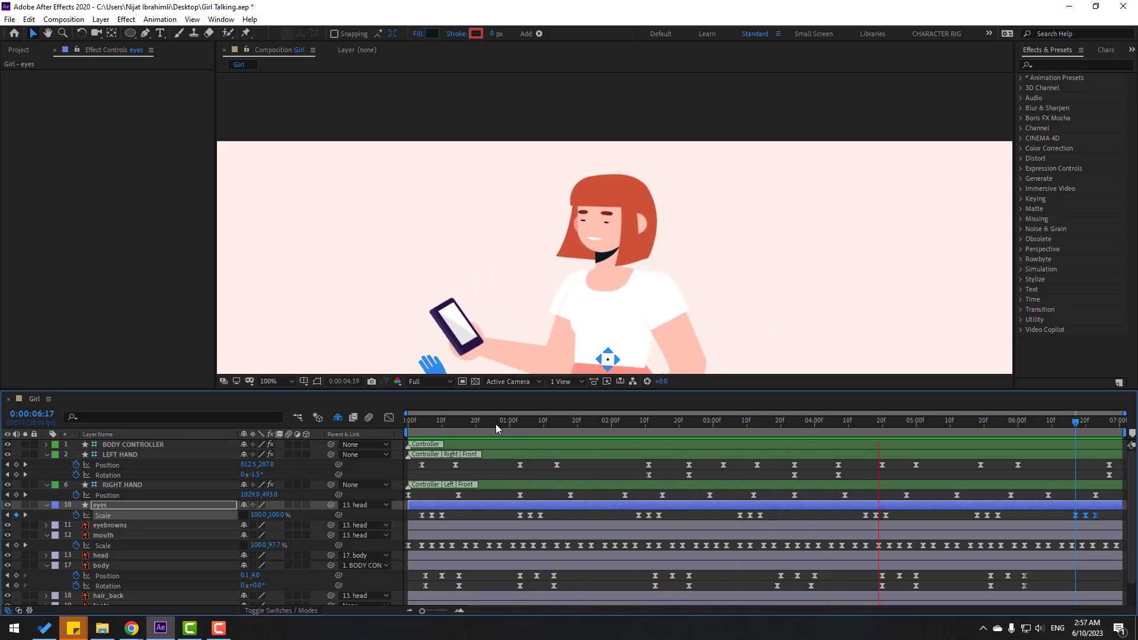
Add a rotation keyframe at 0° to the head layer at 0:00:00:08 and rotate the head to -8° at 0:00:00:18.
left_click(428, 422)
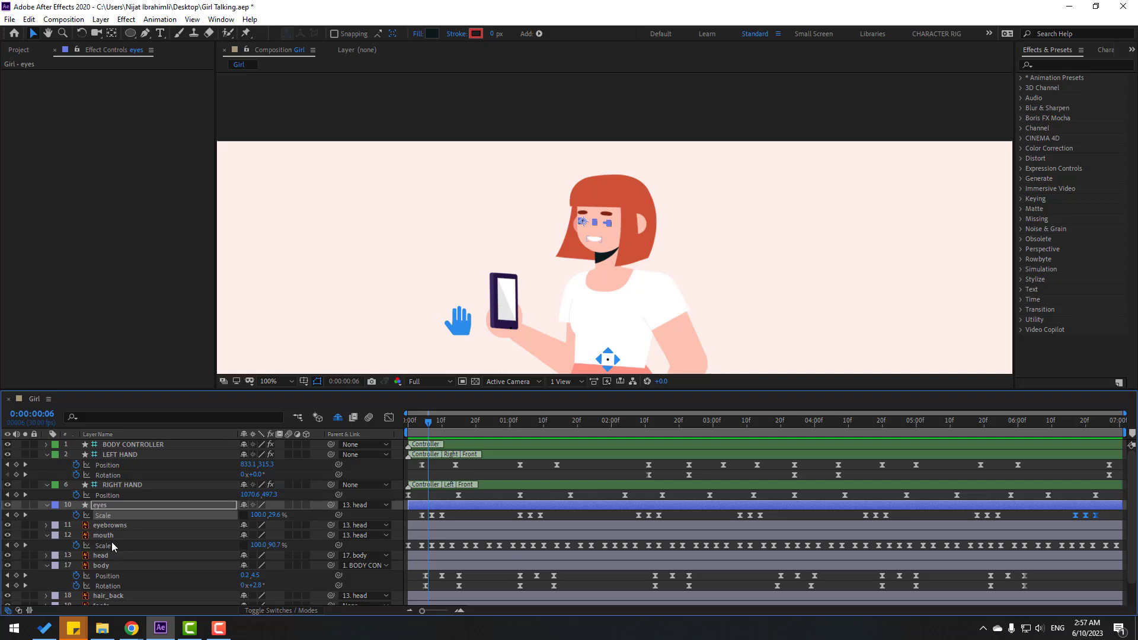
left_click(172, 556)
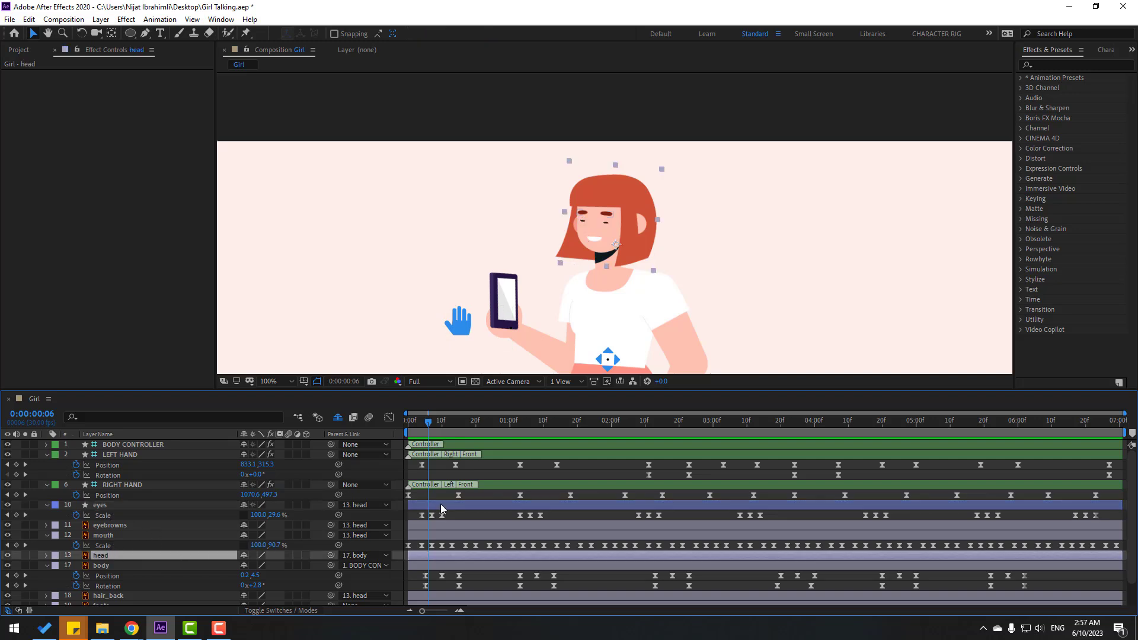
key("r")
left_click_drag(426, 424, 469, 422)
left_click(76, 566)
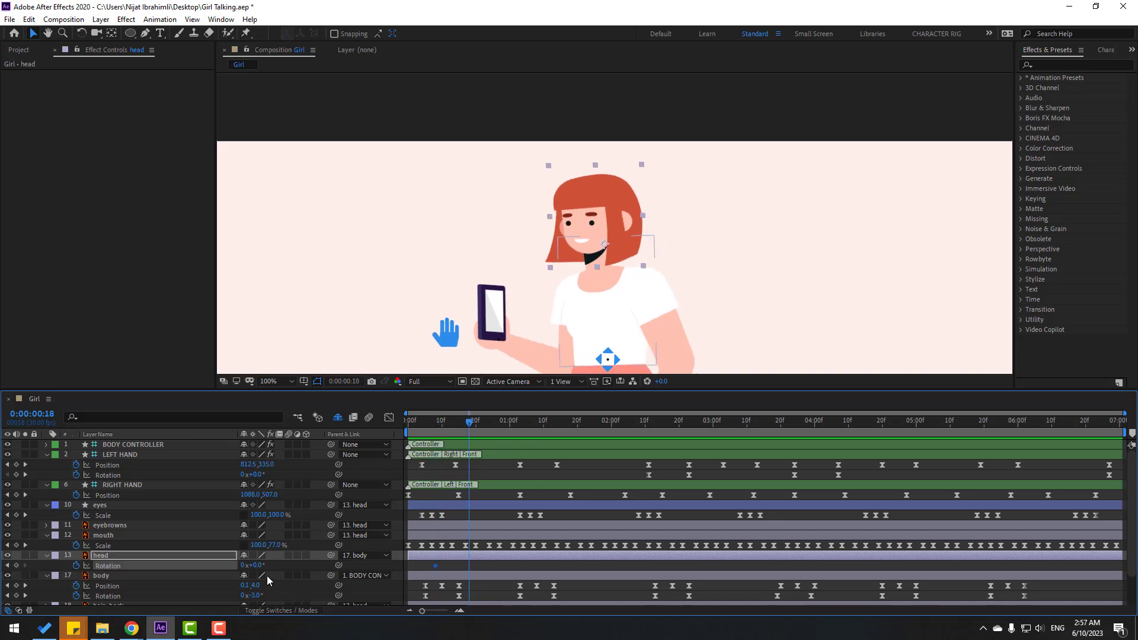
left_click_drag(254, 566, 249, 566)
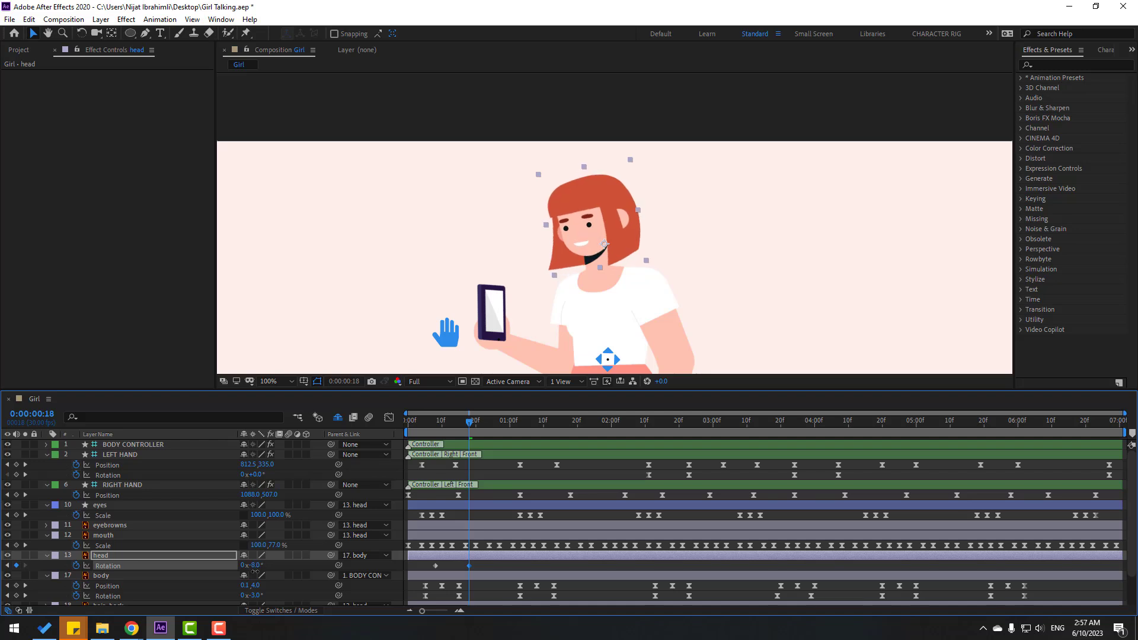
Hold the head's rotation with a keyframe at 0:00:00:28 and rotate it to 3° at 0:00:01:08.
left_click_drag(485, 423, 503, 423)
key("shift+Page_Down")
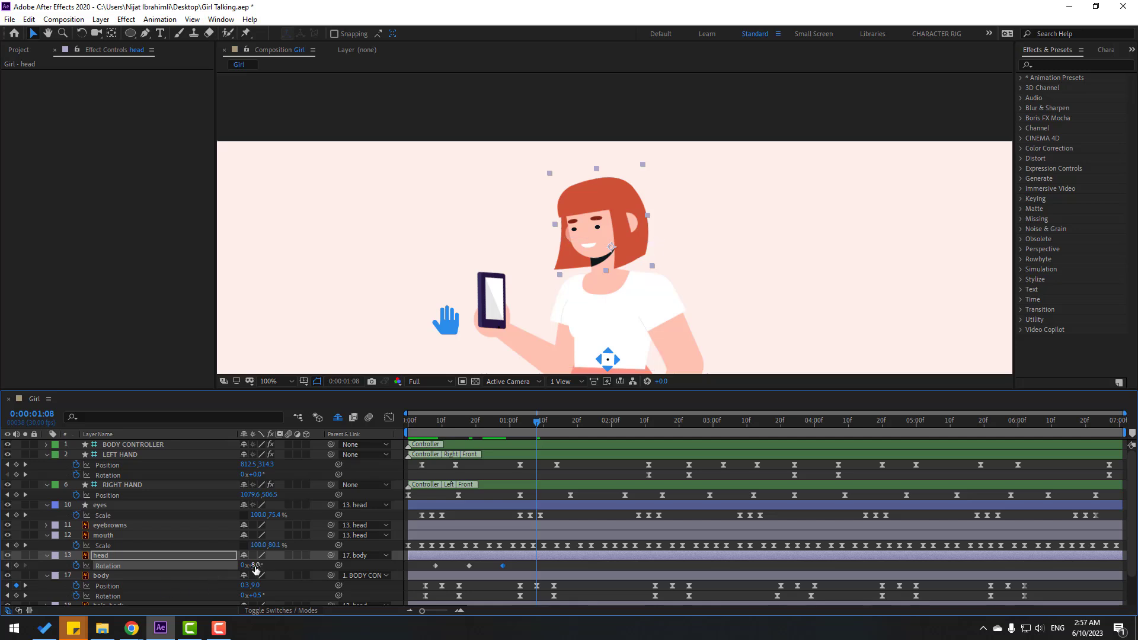
left_click_drag(256, 566, 263, 566)
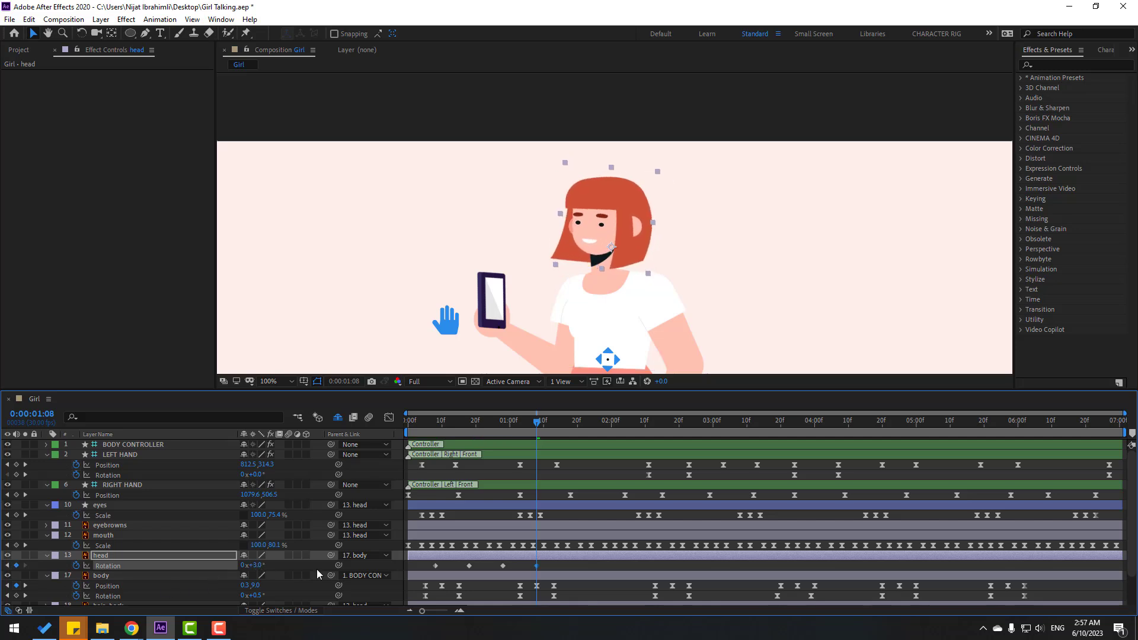
Hold the head's rotation with a keyframe at 0:00:01:29 and tilt it counterclockwise at 0:00:02:09.
left_click(592, 424)
left_click_drag(598, 427, 607, 426)
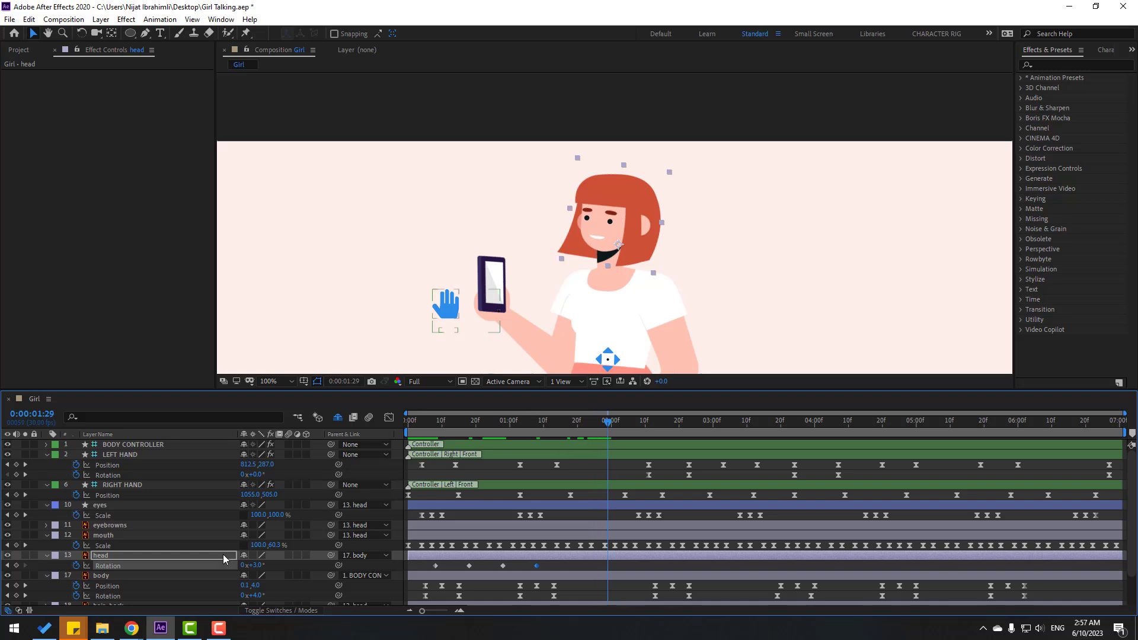
left_click(16, 566)
key("shift+Page_Down")
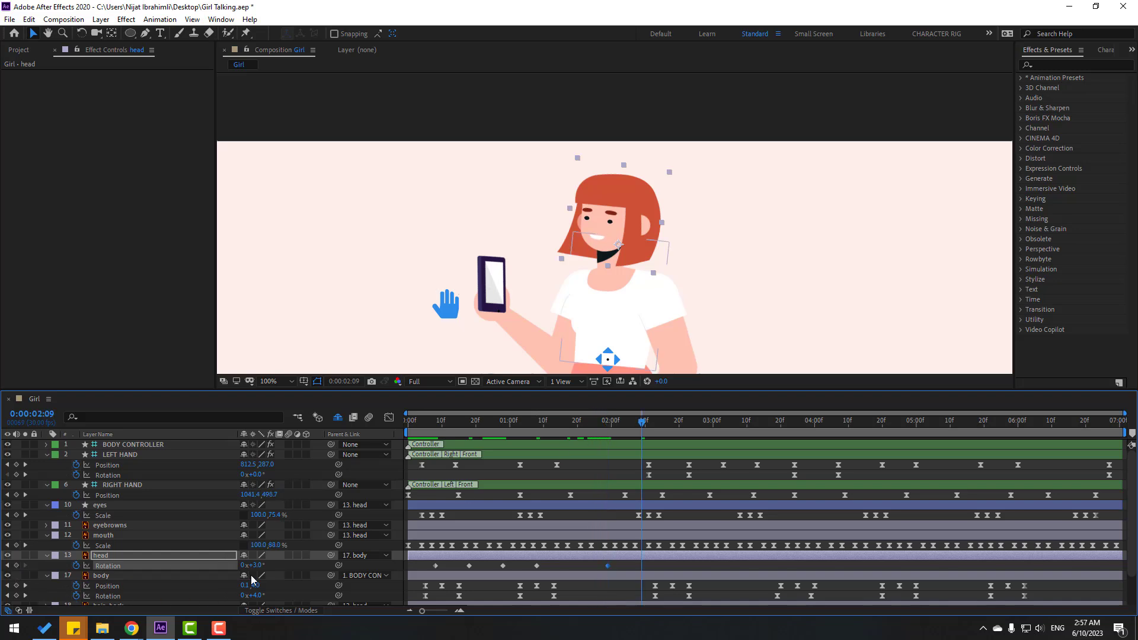
left_click_drag(259, 566, 256, 566)
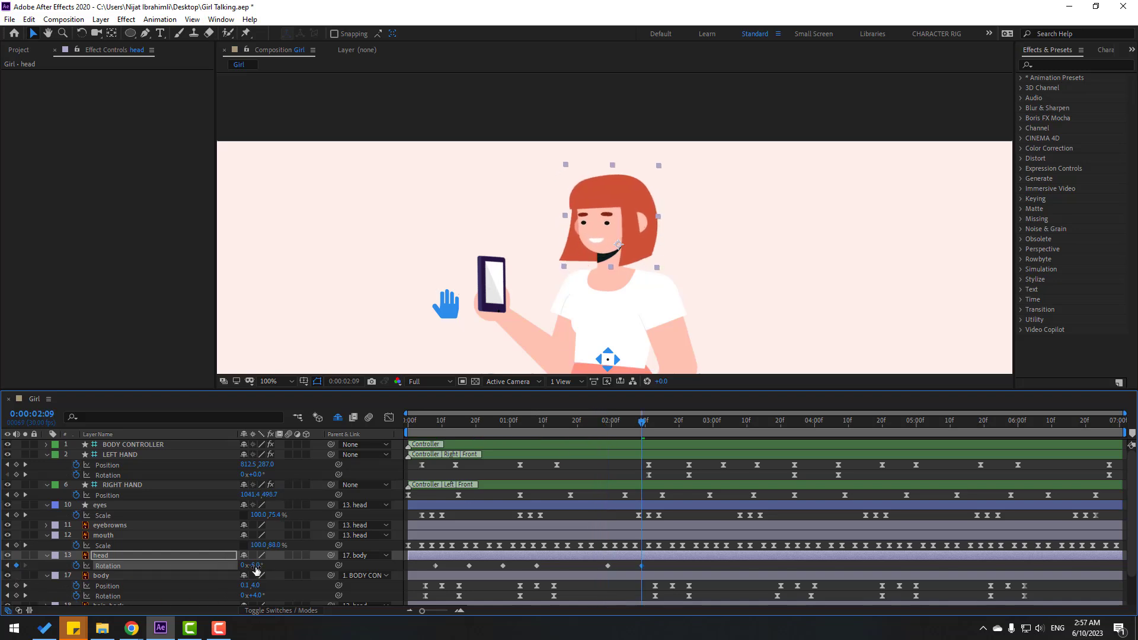
Add a head position keyframe at 0:00:00:08 and lower the head to 77.9, 17.6 halfway between the first two rotation keyframes.
left_click(437, 424)
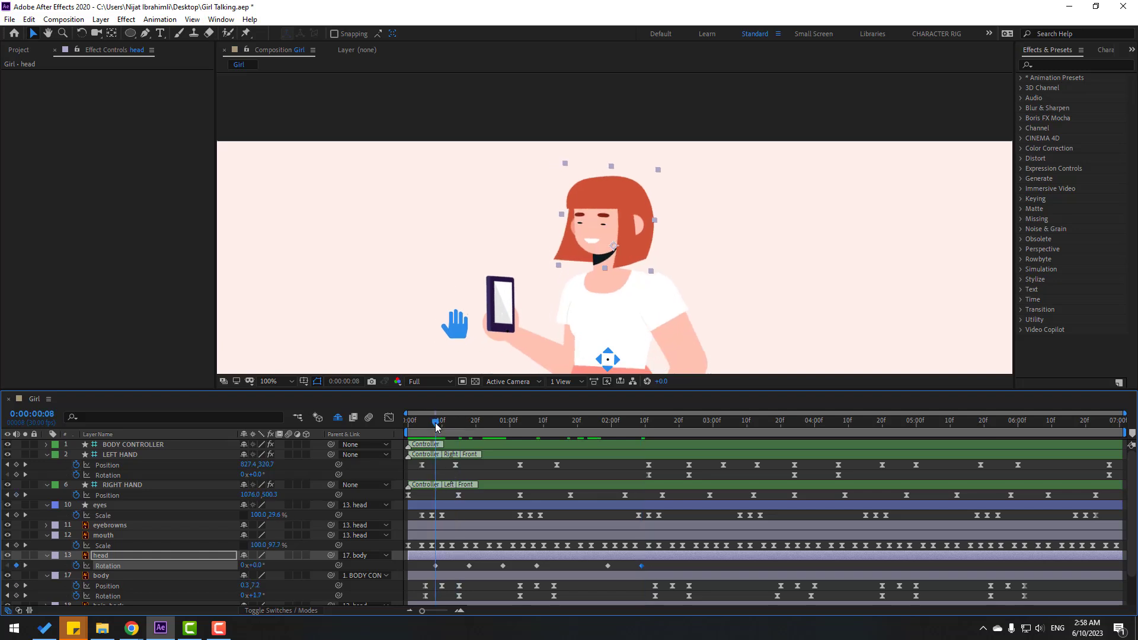
key("alt+shift+p")
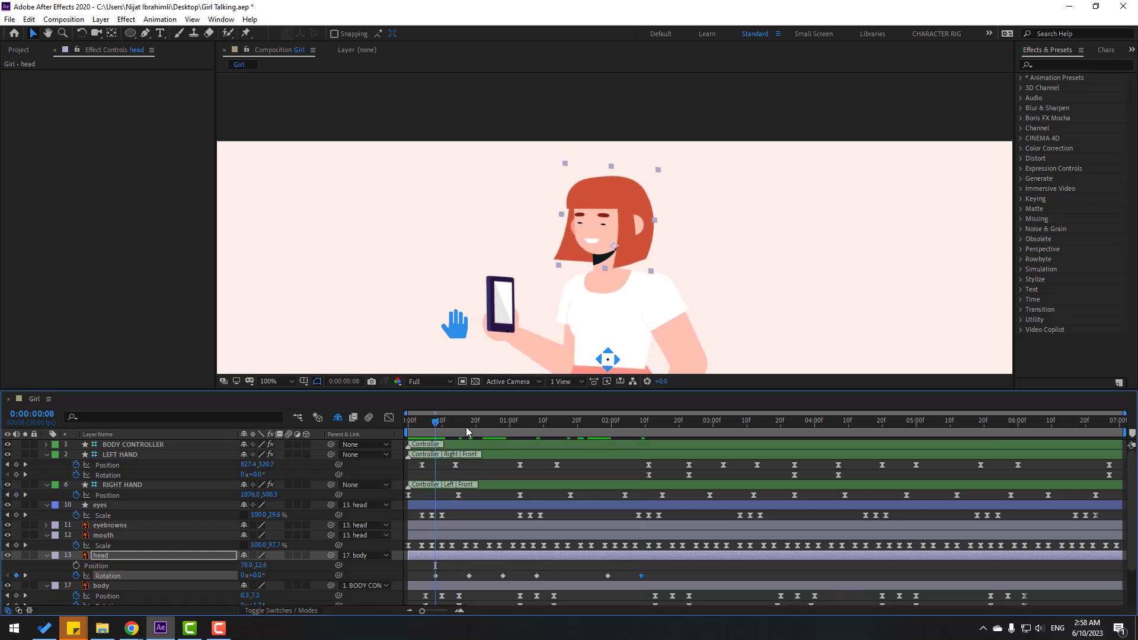
left_click(76, 566)
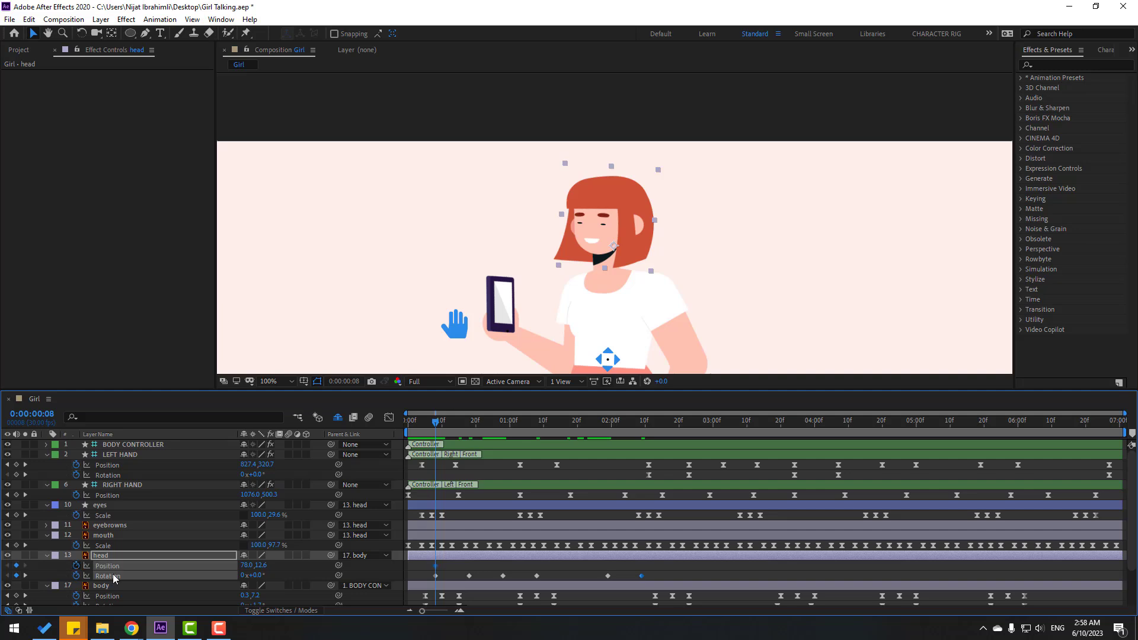
left_click_drag(445, 424, 474, 426)
key("Down")
key("Down")
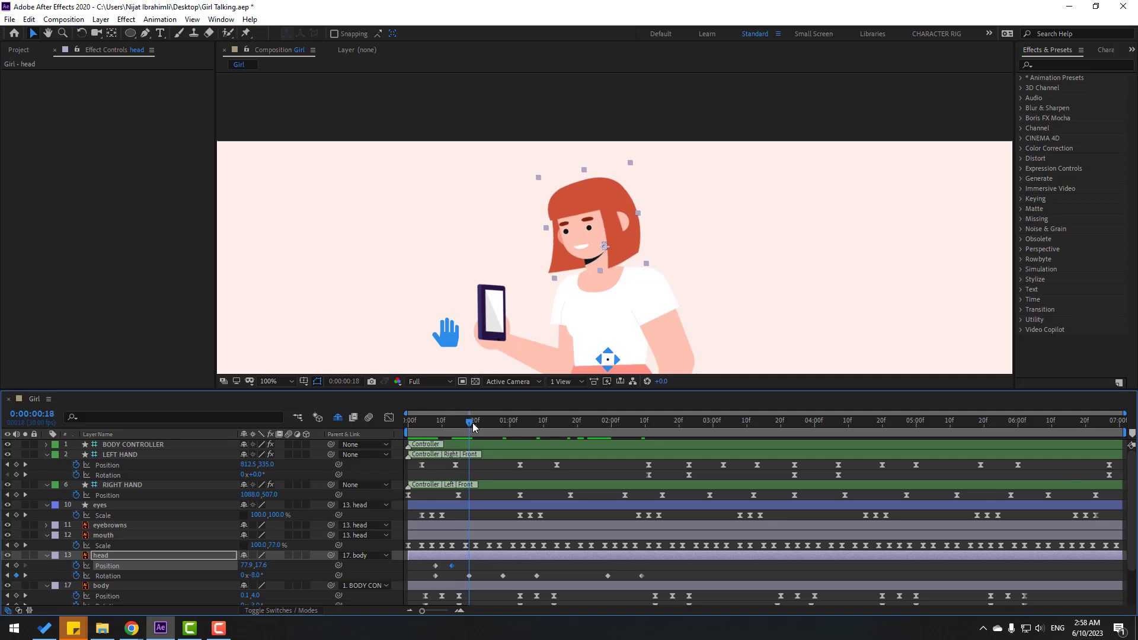
Copy the head's first position keyframe to 0:00:00:18 and preview the nod.
left_click(434, 570)
left_click(435, 566)
key("ctrl+c")
key("ctrl+v")
key("space")
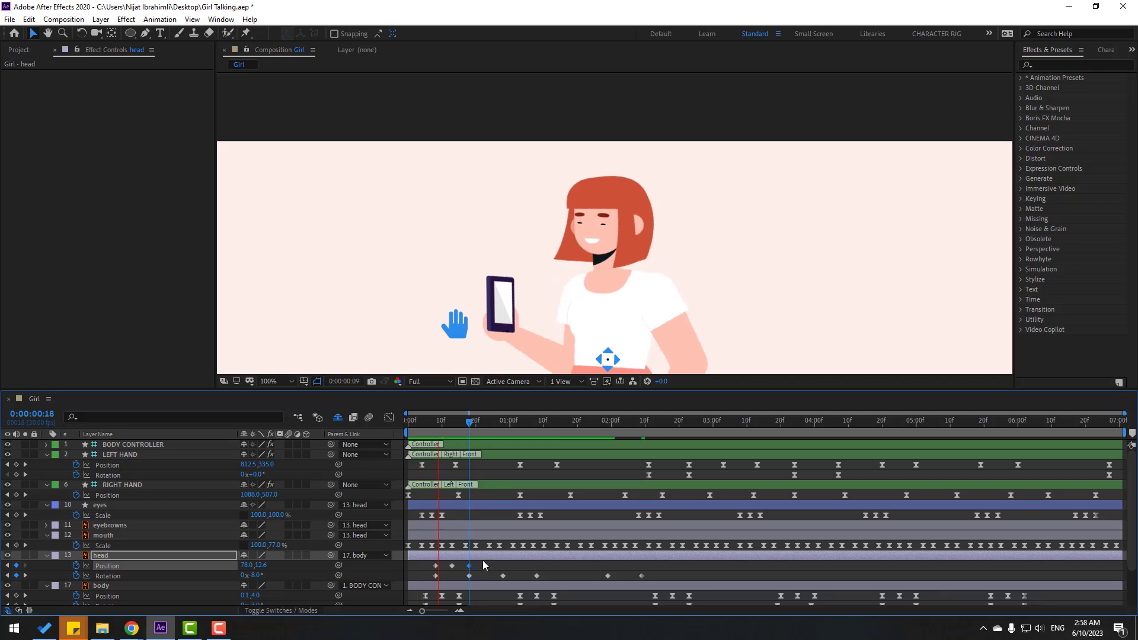
key("space")
Apply Easy Ease to all of the head's position and rotation keyframes.
left_click_drag(685, 563, 422, 584)
right_click(436, 579)
mouse_move(481, 569)
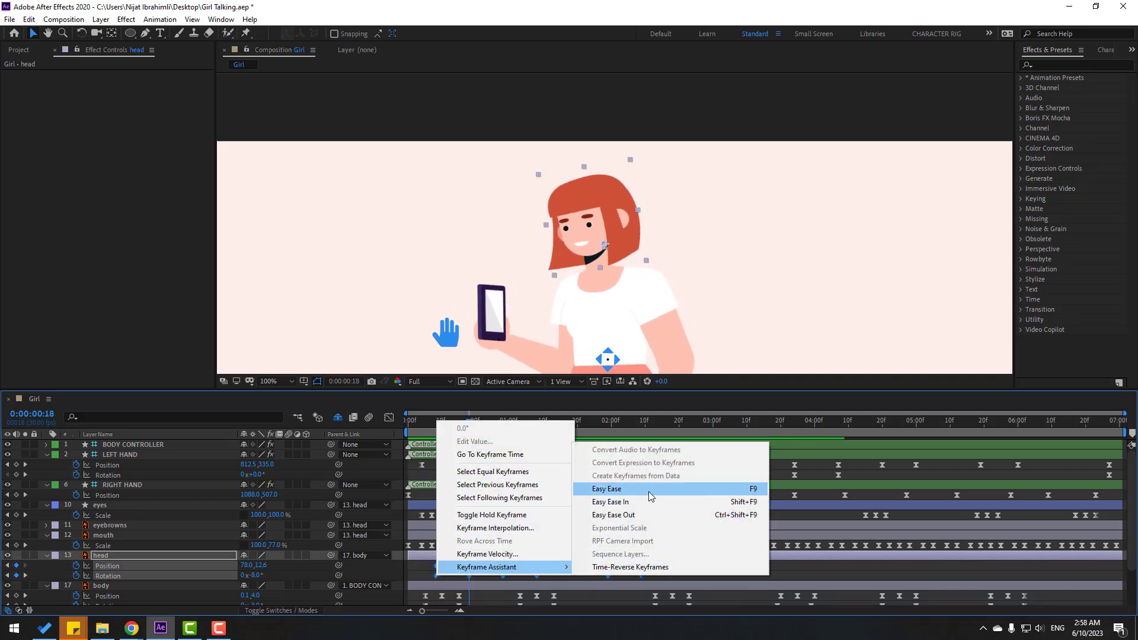
left_click(628, 485)
Copy the three head position keyframes of the nod to 0:00:00:28 and 0:00:01:29.
left_click_drag(482, 571, 424, 561)
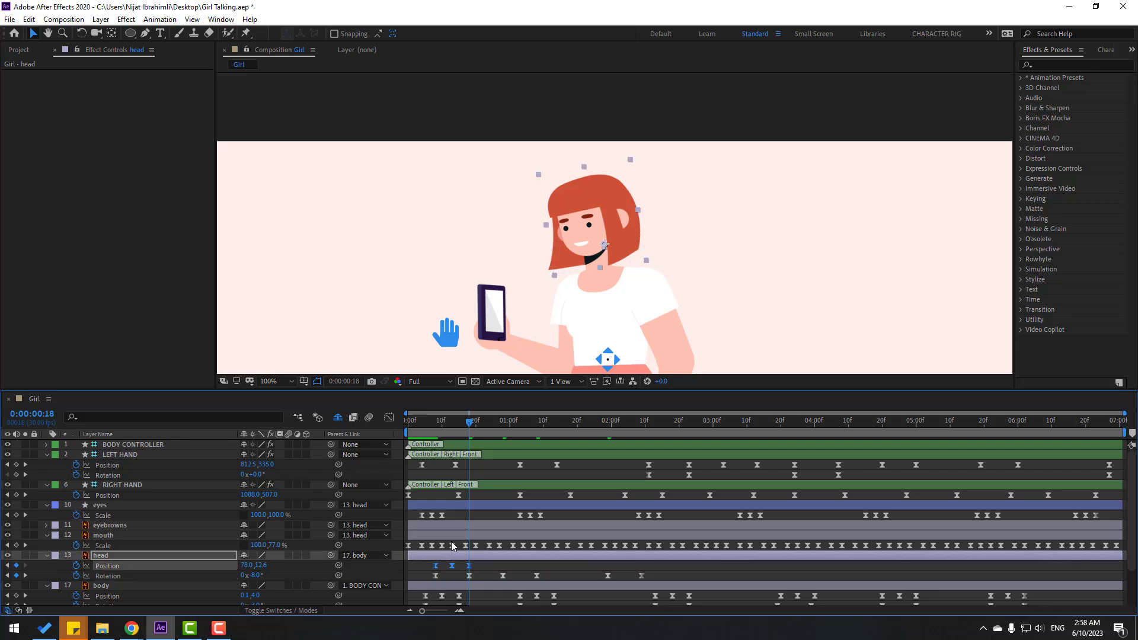
left_click_drag(494, 420, 503, 423)
key("ctrl+v")
left_click_drag(602, 421, 606, 423)
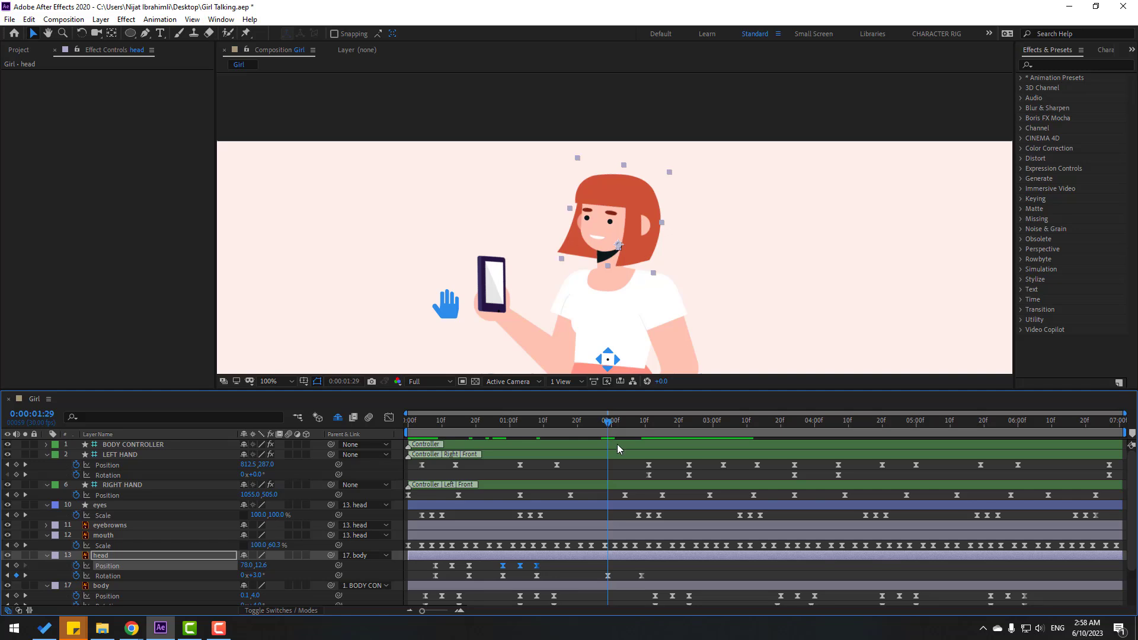
Duplicate all of the head's position and rotation keyframes at 0:00:03:02 and again at 0:00:05:21.
left_click_drag(668, 564, 423, 592)
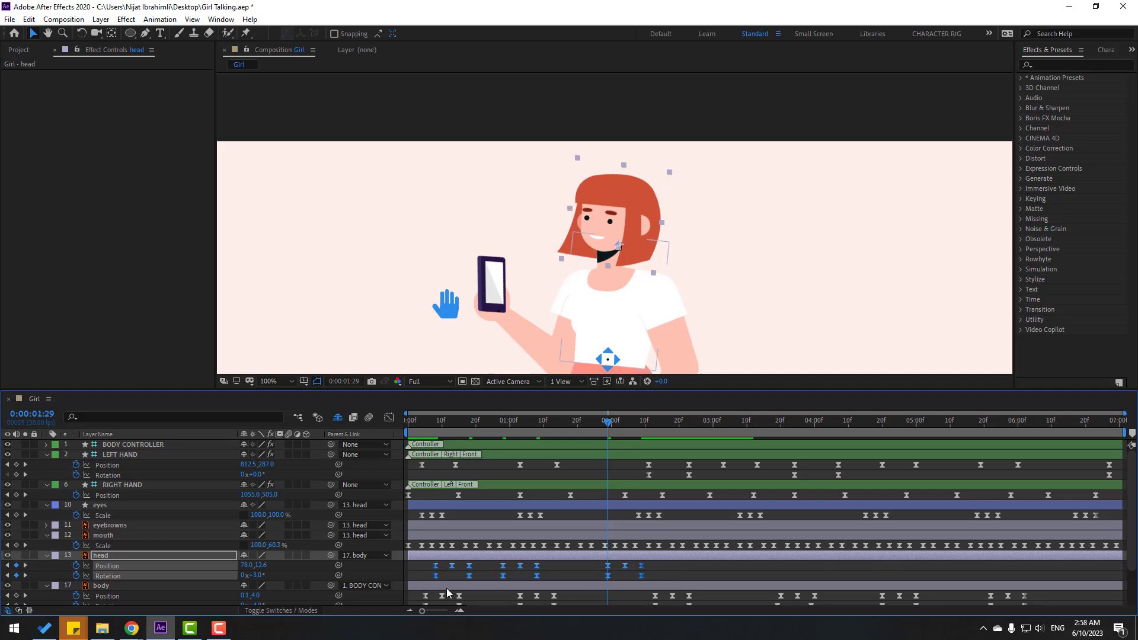
left_click_drag(672, 420, 720, 425)
key("ctrl+v")
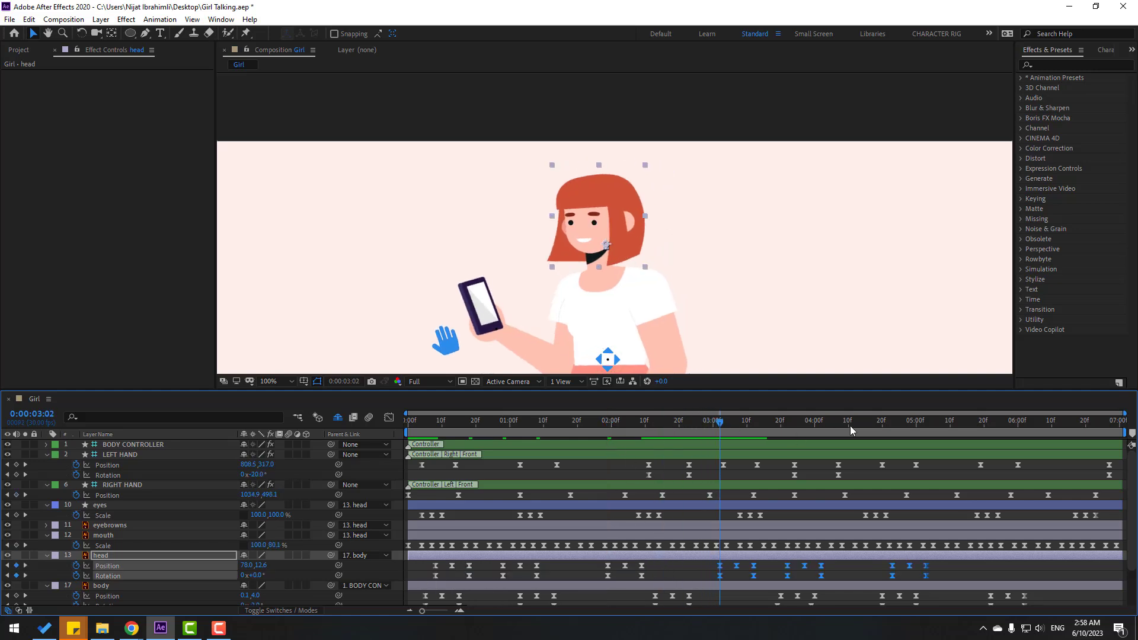
left_click(987, 422)
key("ctrl+v")
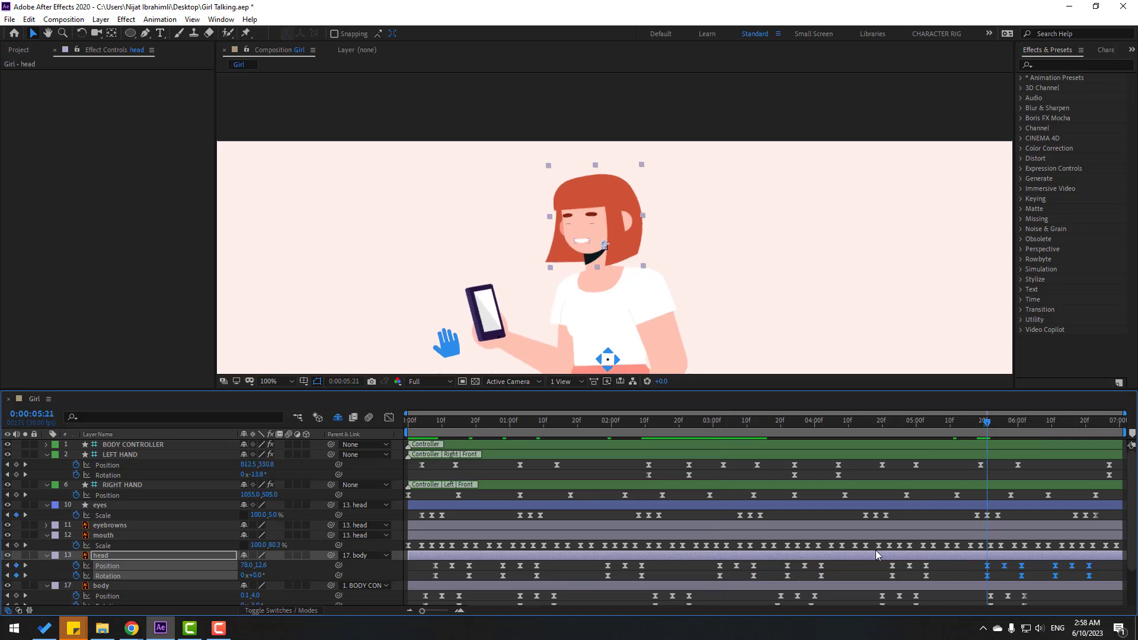
Shift the head keyframe group at 0:00:03:02 slightly earlier and the last group slightly later, and preview the animation.
left_click_drag(768, 562, 713, 579)
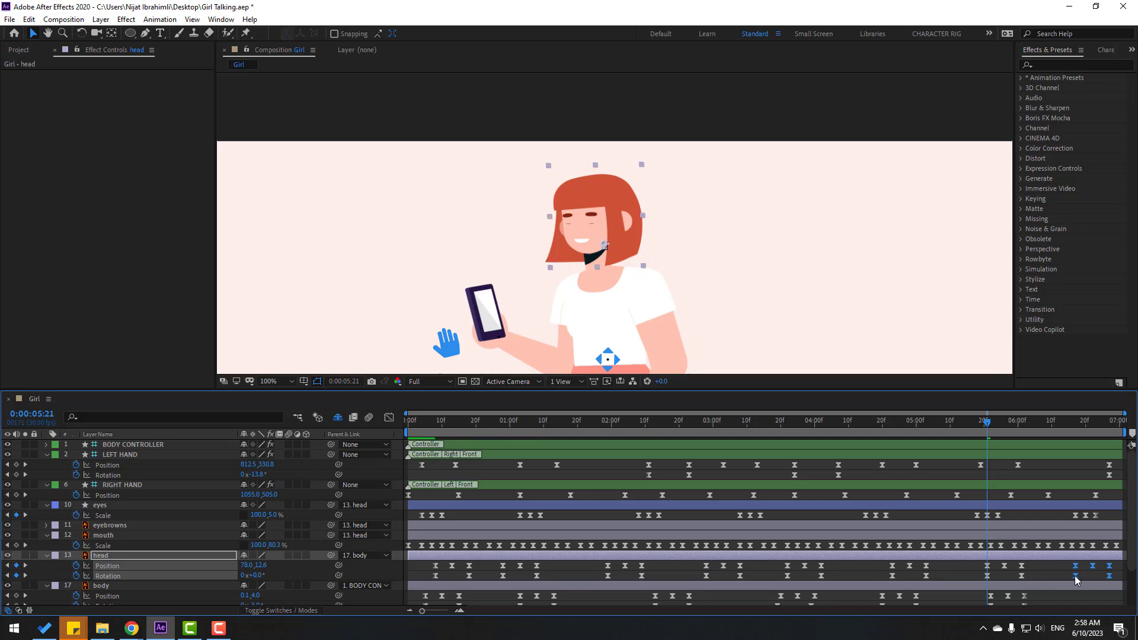
left_click(1051, 572)
key("space")
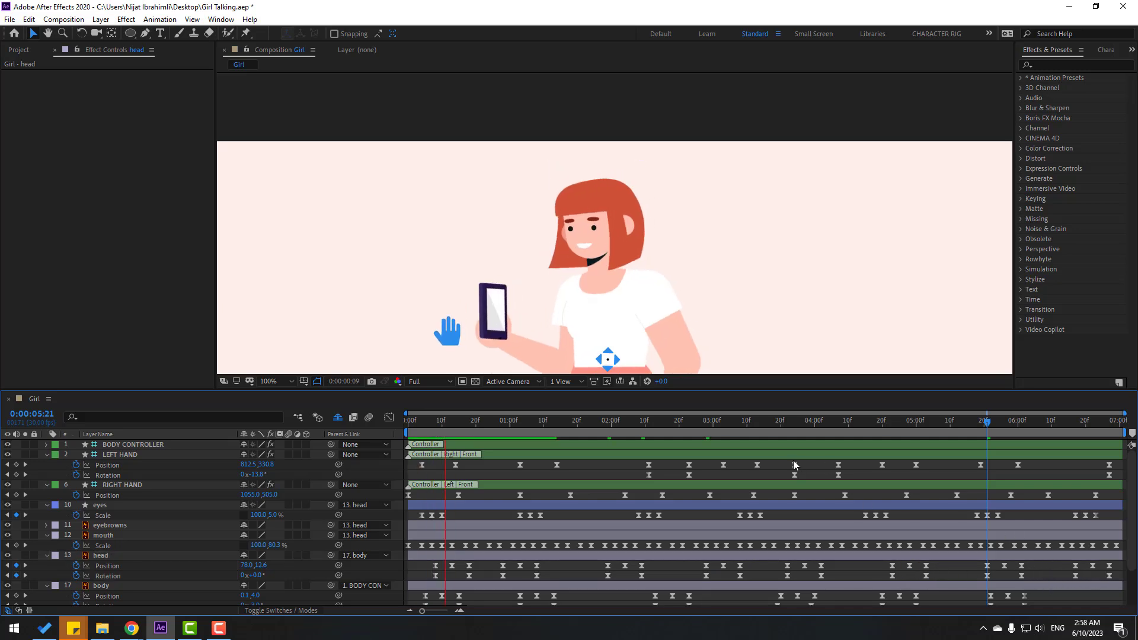
left_click(271, 381)
left_click(271, 394)
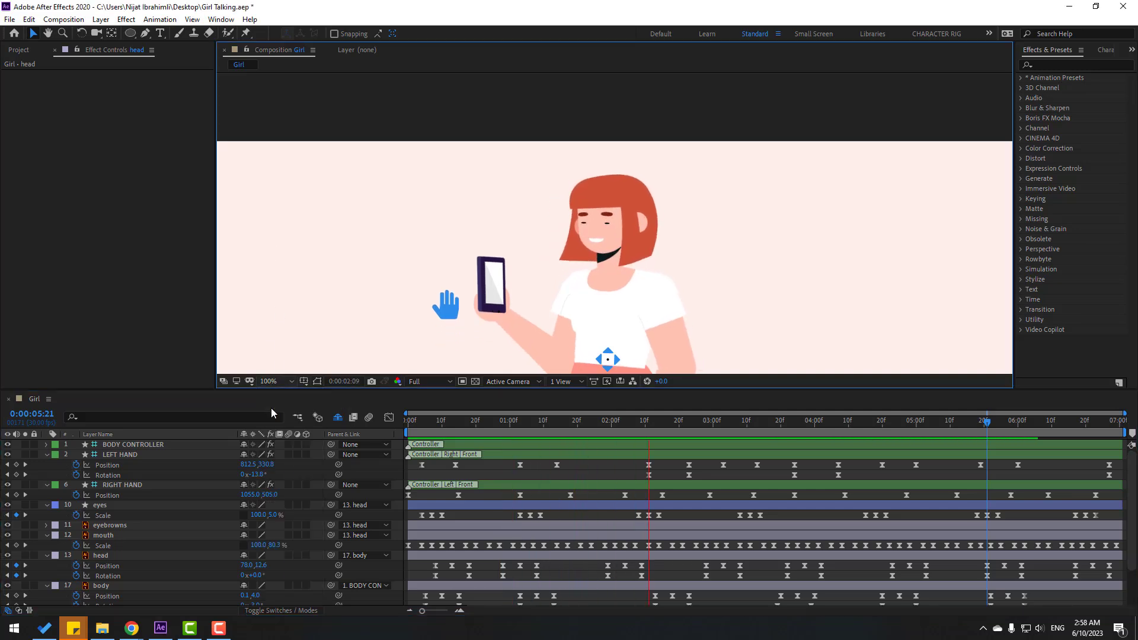